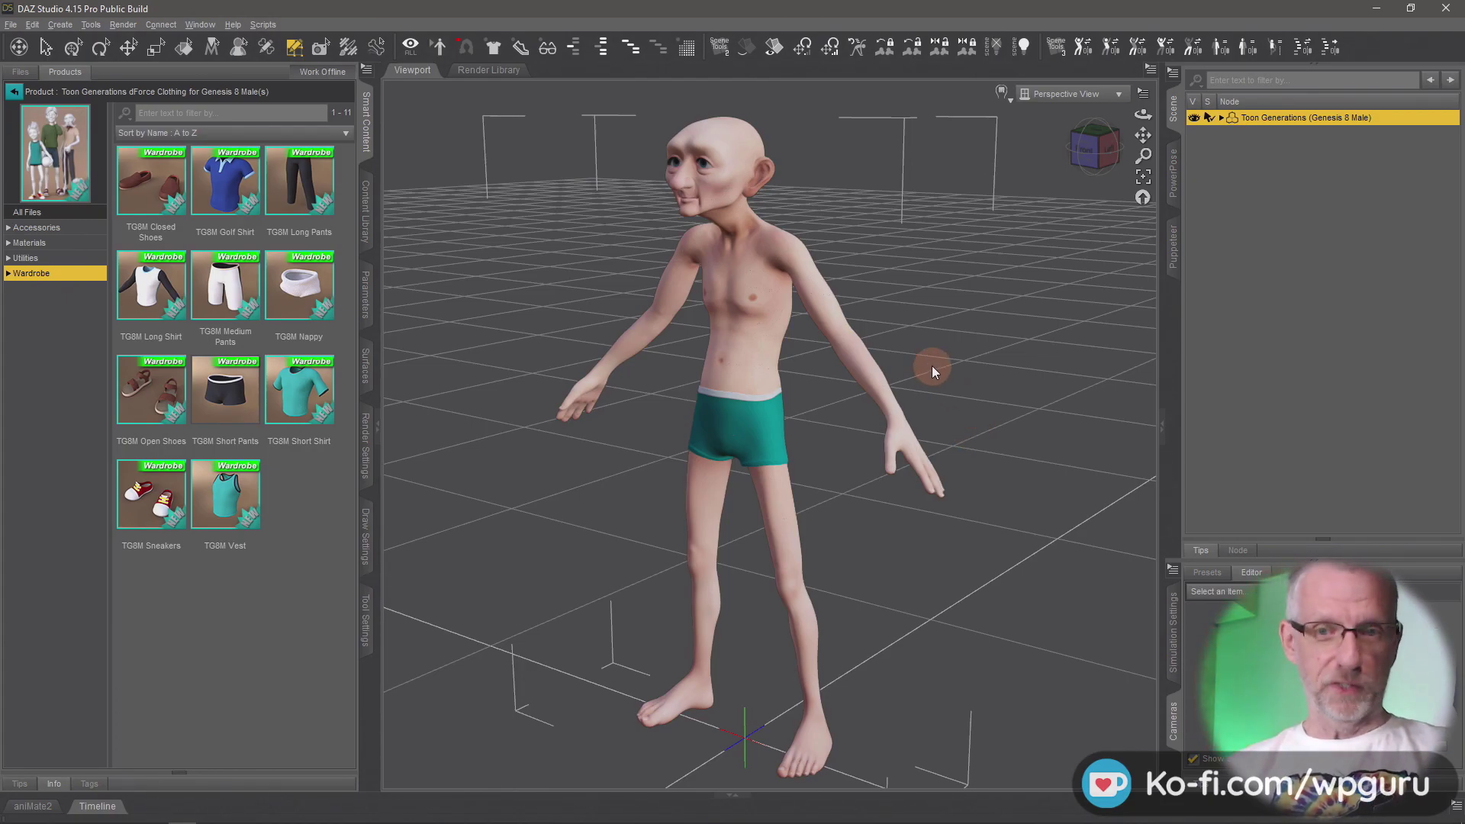
Zoom onto the figure's head and switch the DrawStyle to Wire Texture Shaded
{"action": "scroll", "coordinate": [932, 365], "scroll_direction": "up", "scroll_amount": 10}
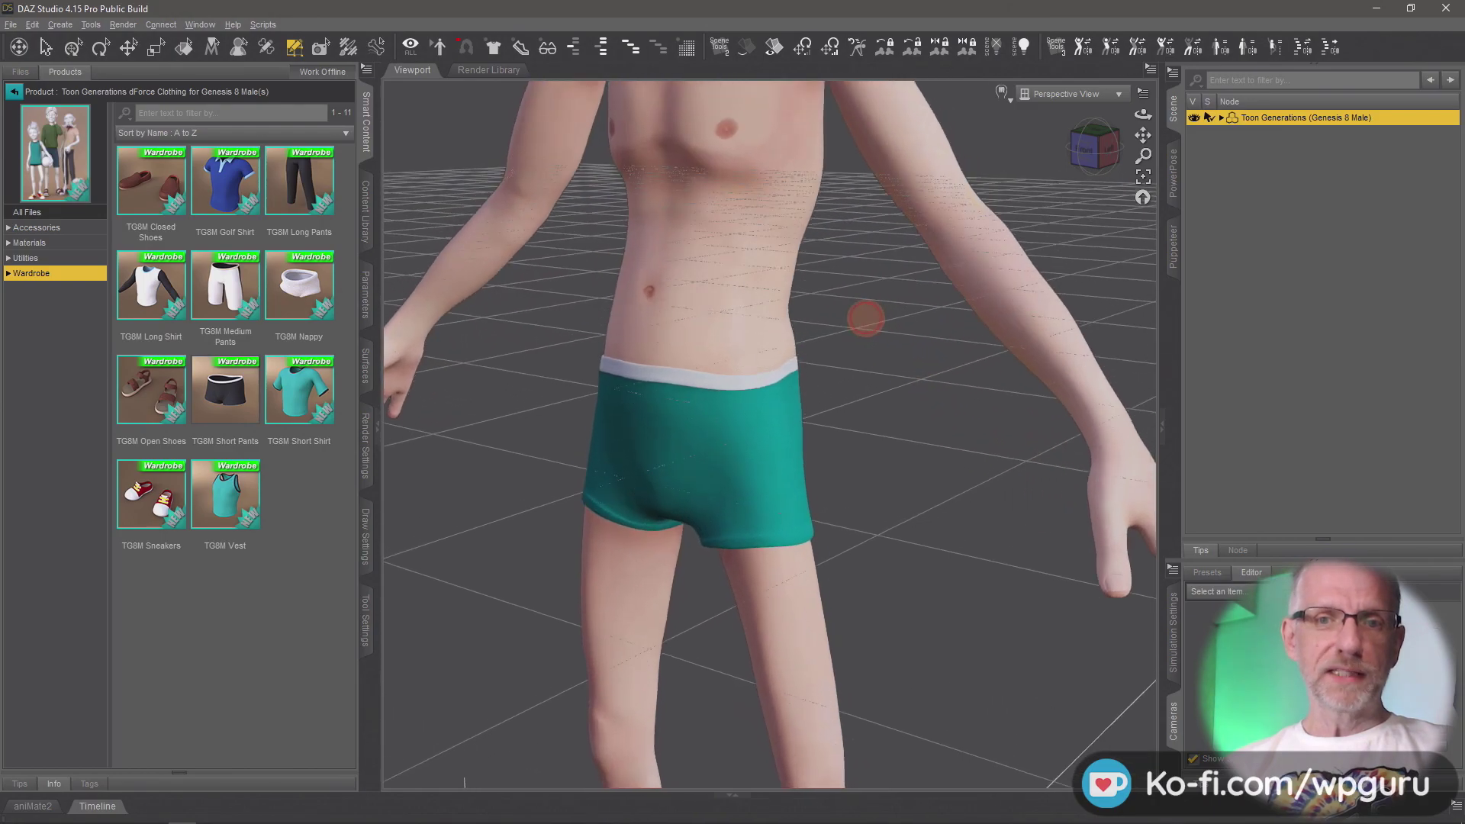
{"action": "scroll", "coordinate": [865, 319], "scroll_direction": "down", "scroll_amount": 5}
{"action": "scroll", "coordinate": [865, 313], "scroll_direction": "up", "scroll_amount": 10}
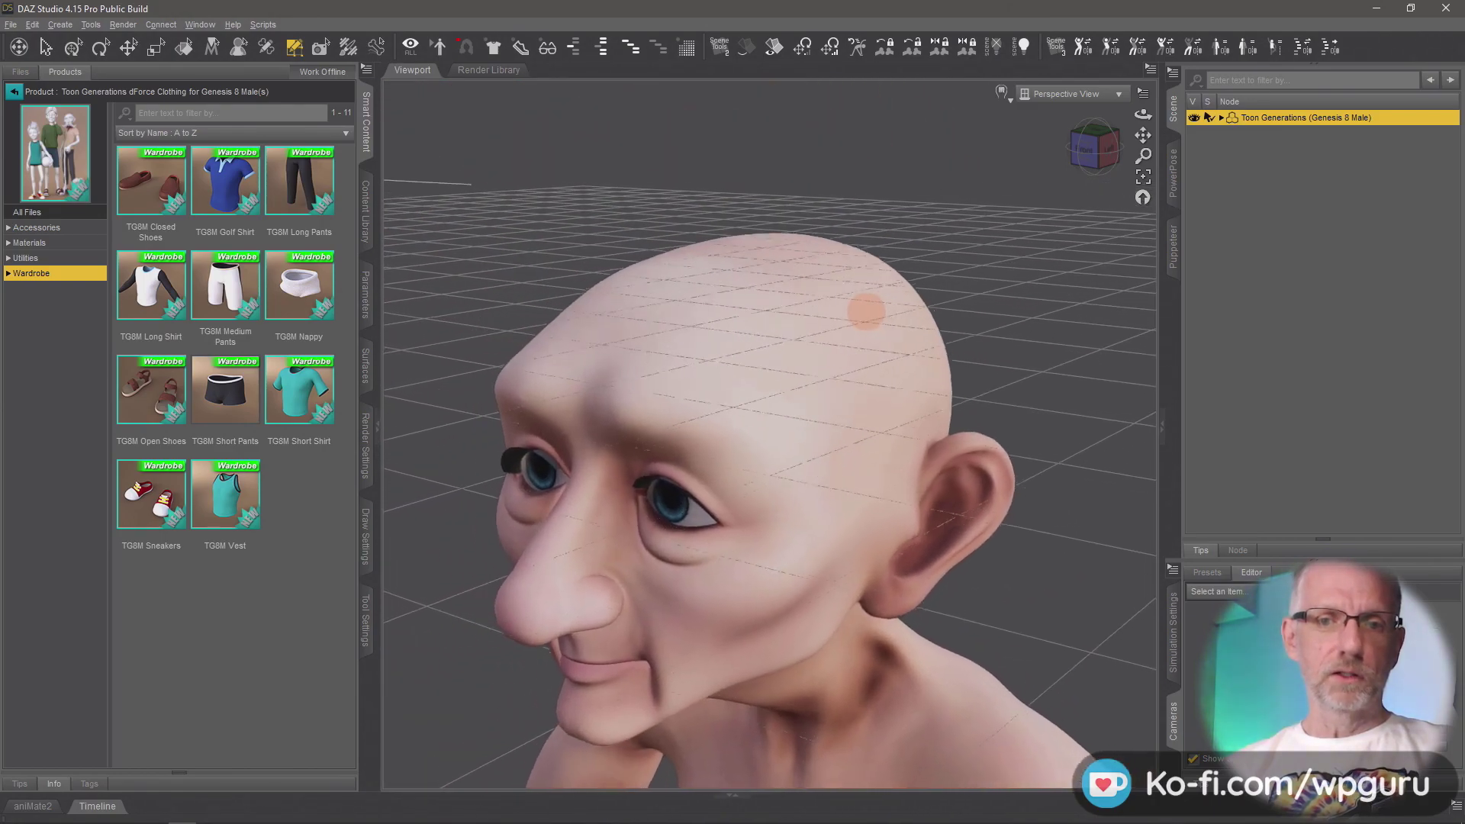
{"action": "left_click_drag", "start_coordinate": [862, 305], "coordinate": [981, 170], "text": "alt"}
{"action": "left_click", "coordinate": [1000, 92]}
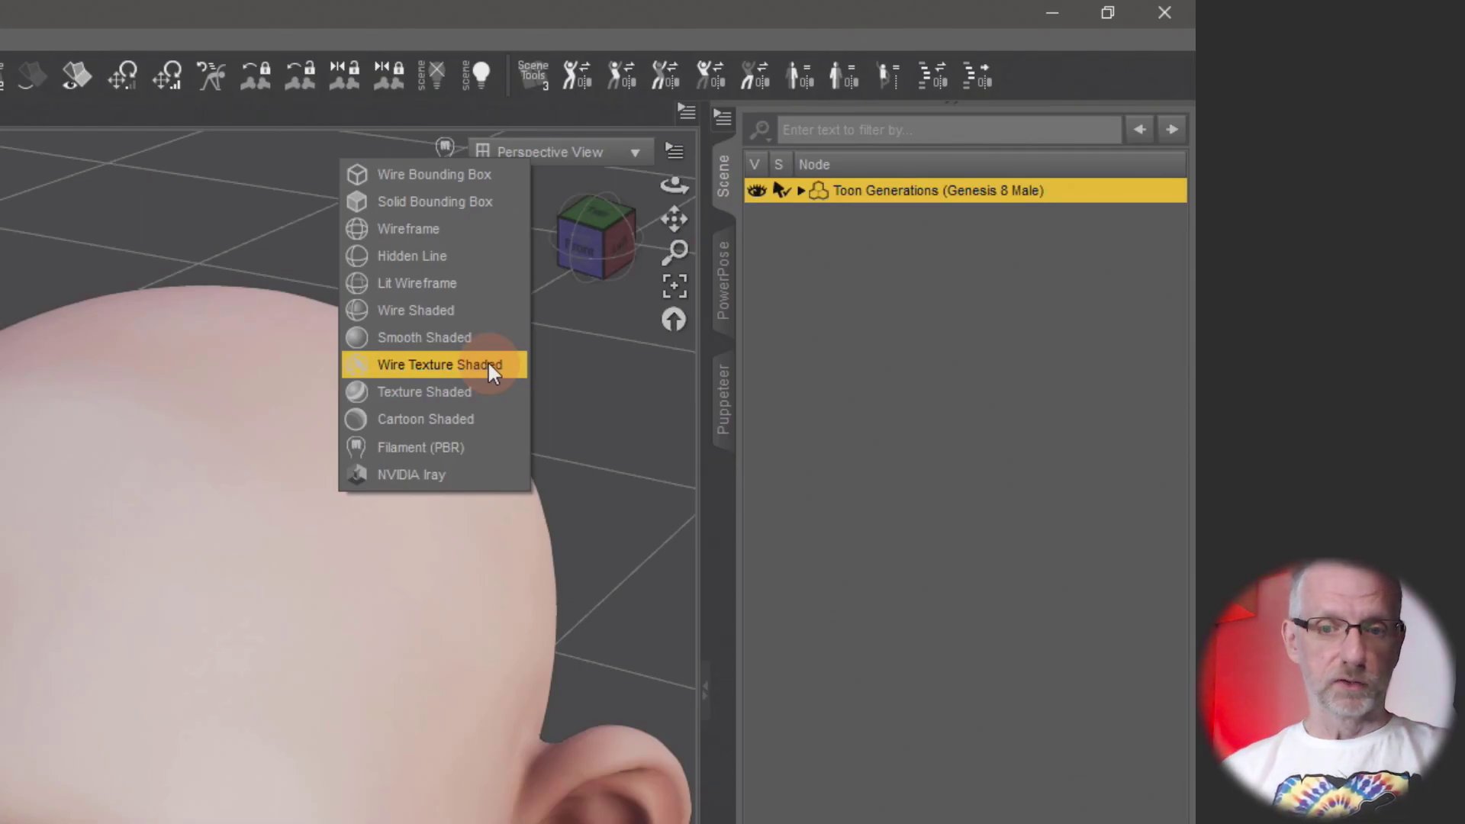
{"action": "left_click", "coordinate": [489, 363]}
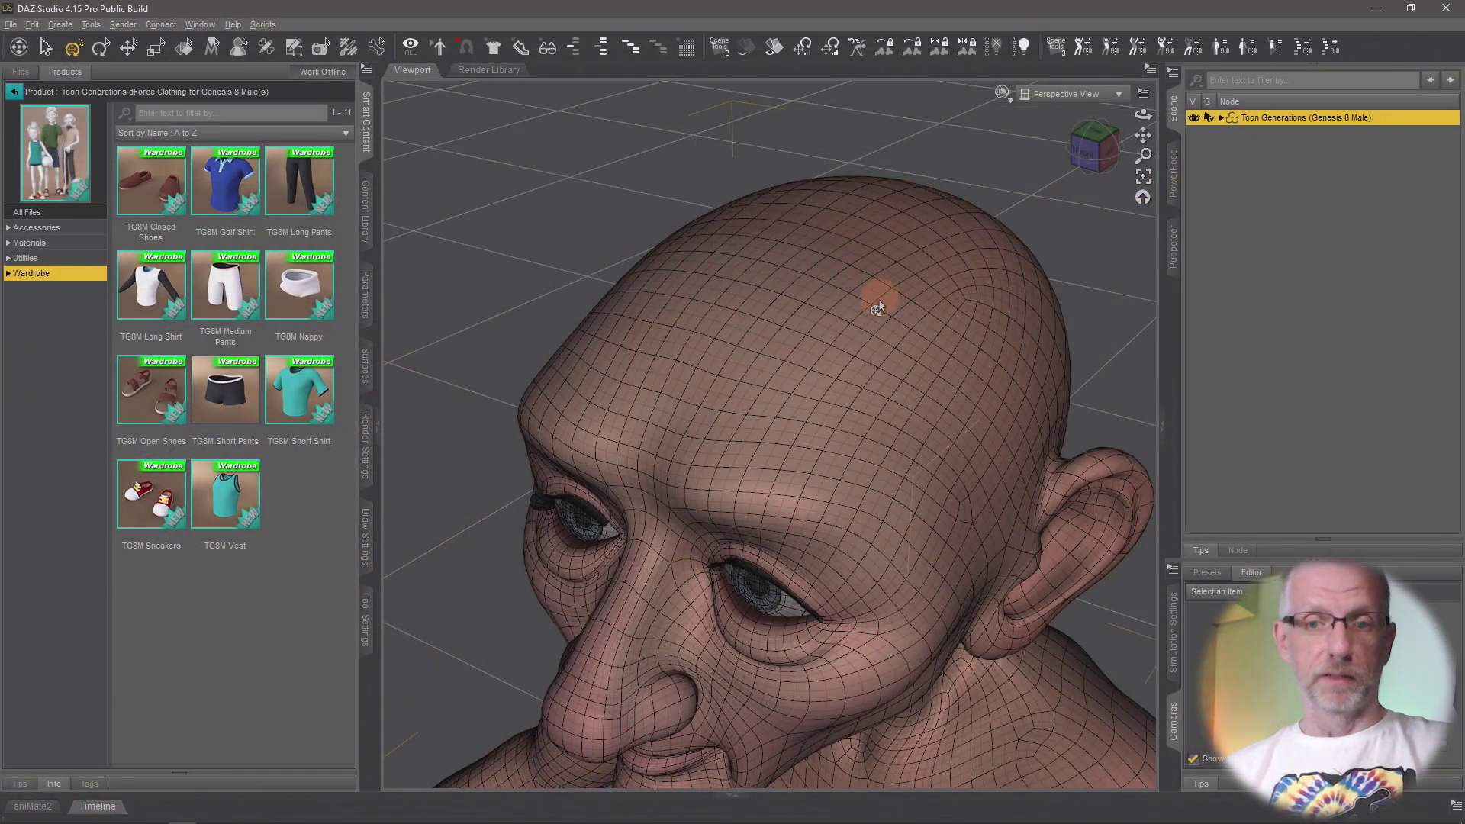
{"action": "scroll", "coordinate": [904, 326], "scroll_direction": "up", "scroll_amount": 6}
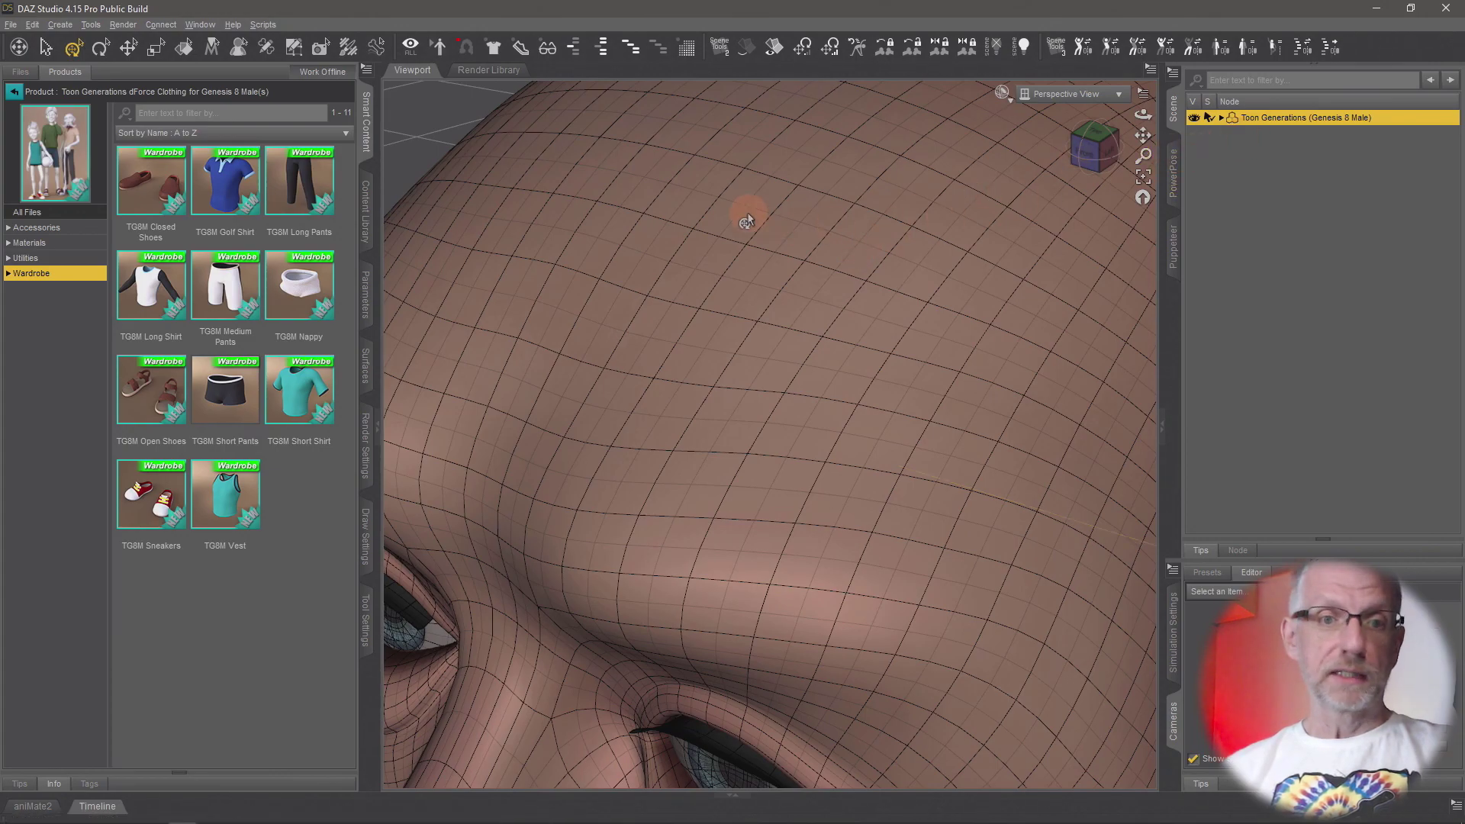
Set the figure's Mesh Resolution Level to Base in the Parameters pane
{"action": "left_click", "coordinate": [366, 302]}
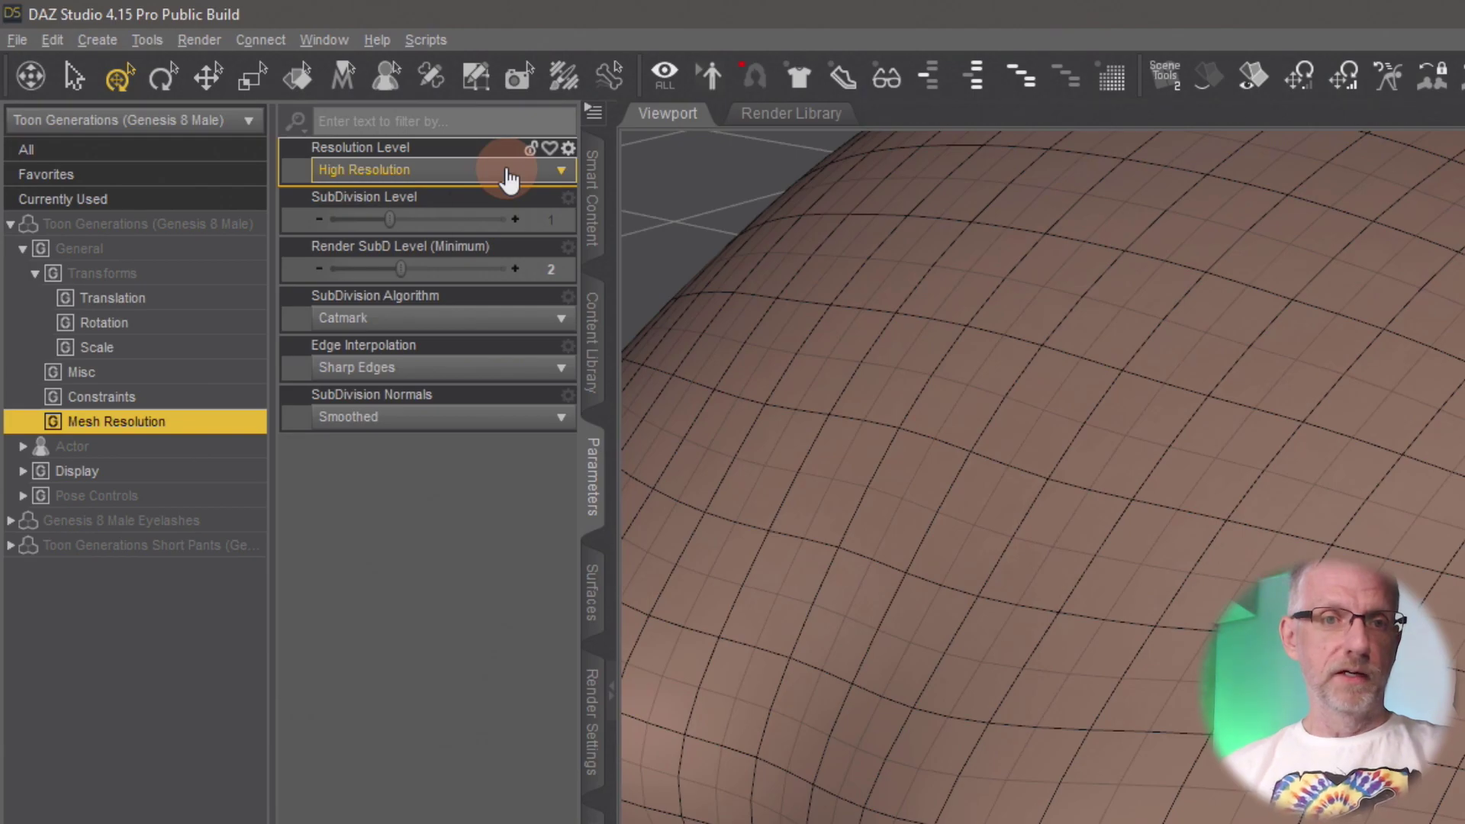
{"action": "left_click", "coordinate": [508, 172]}
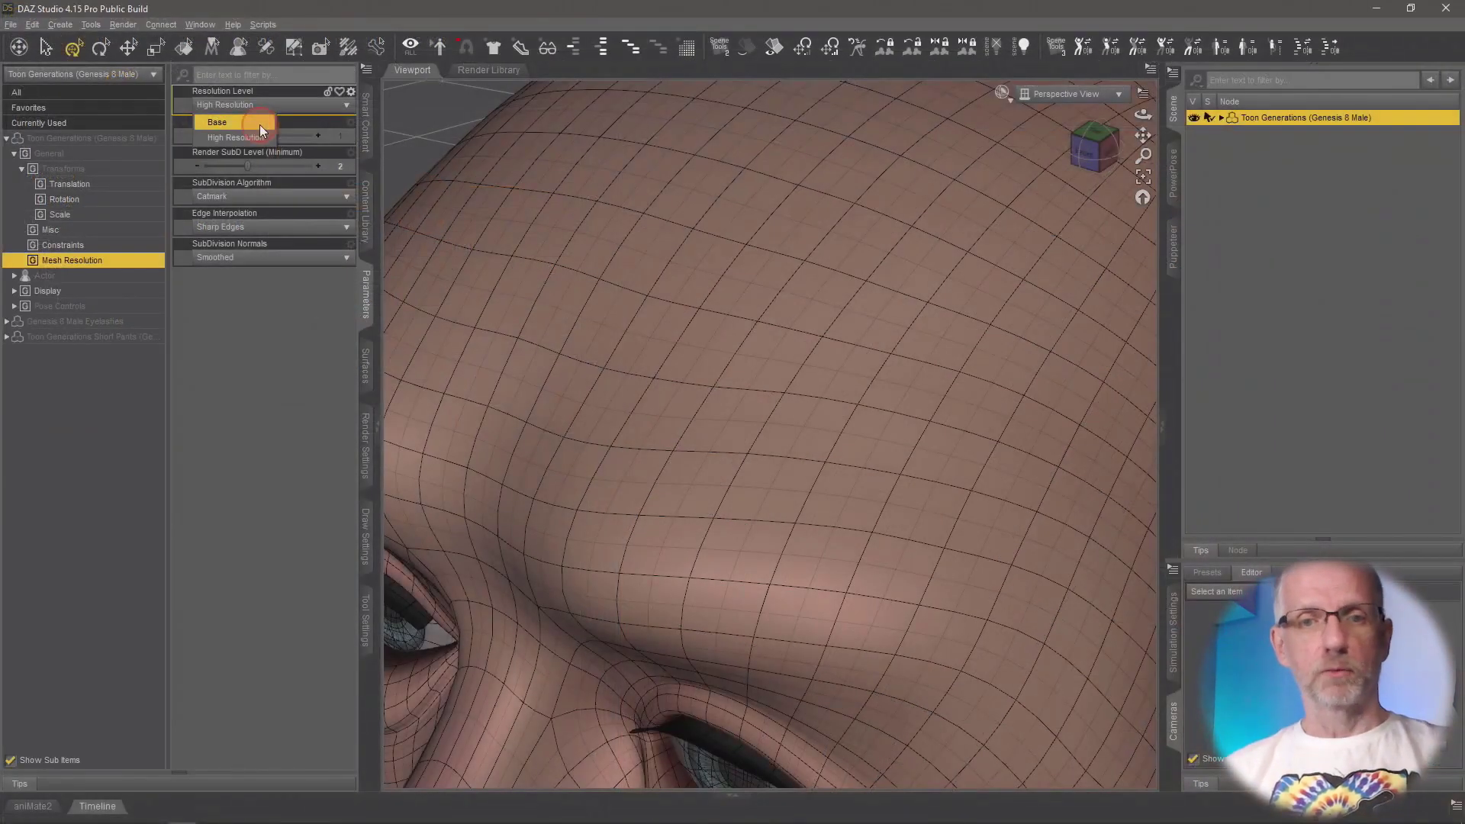
{"action": "left_click", "coordinate": [420, 202]}
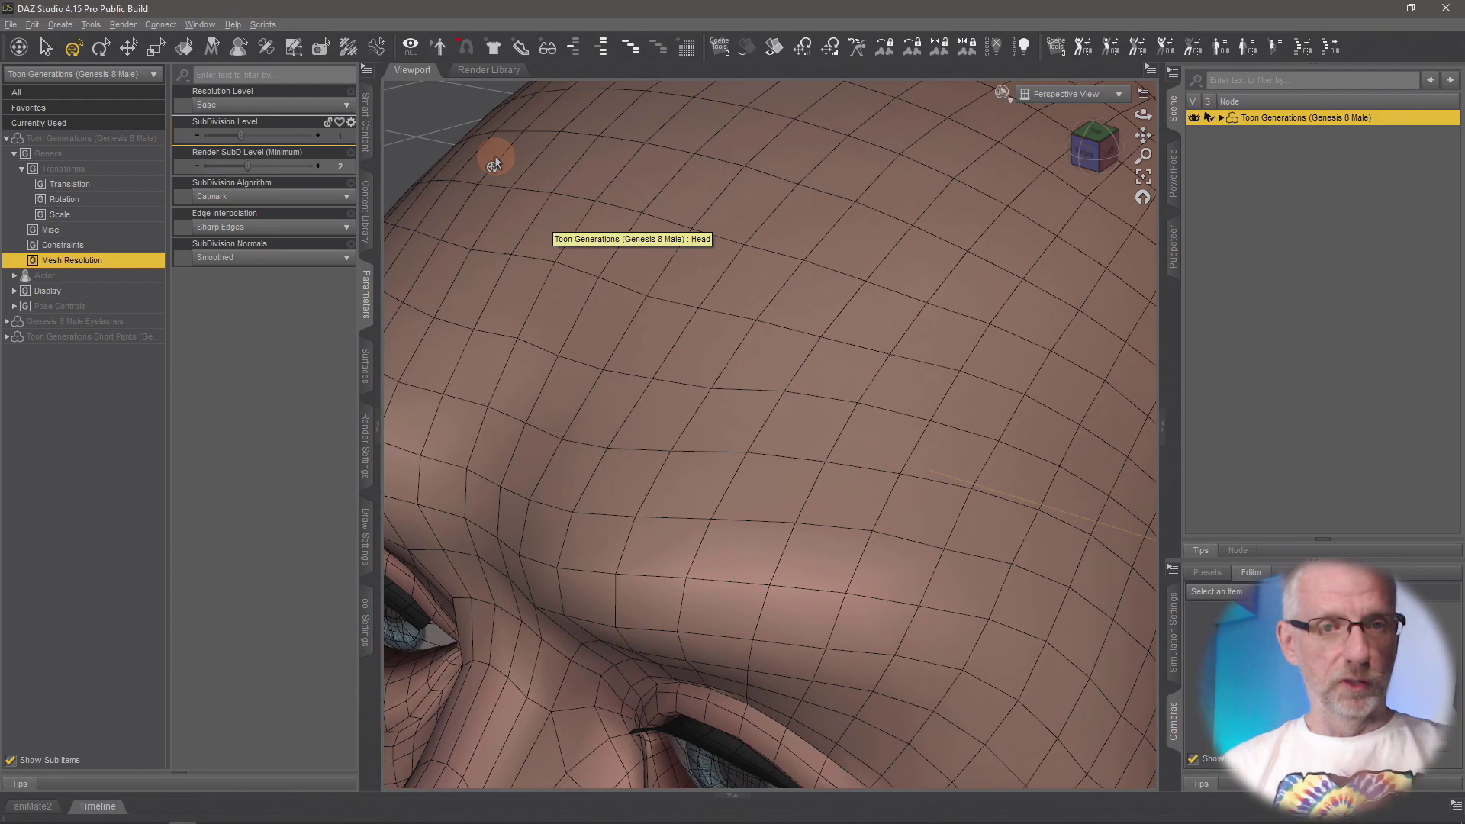
Choose Geometry Editor from the Tools list as the active tool
{"action": "left_click", "coordinate": [295, 49]}
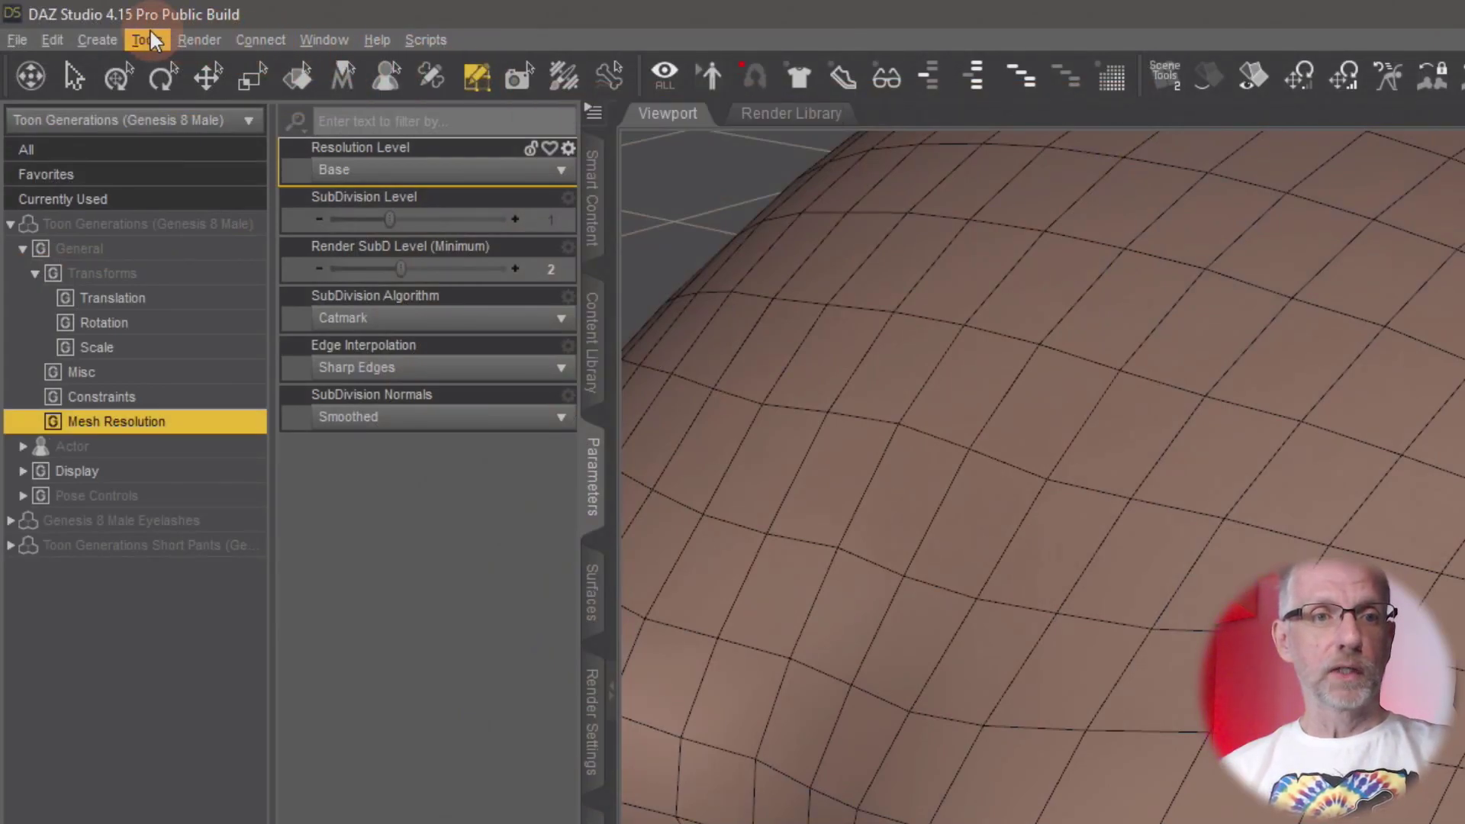
{"action": "left_click", "coordinate": [147, 40]}
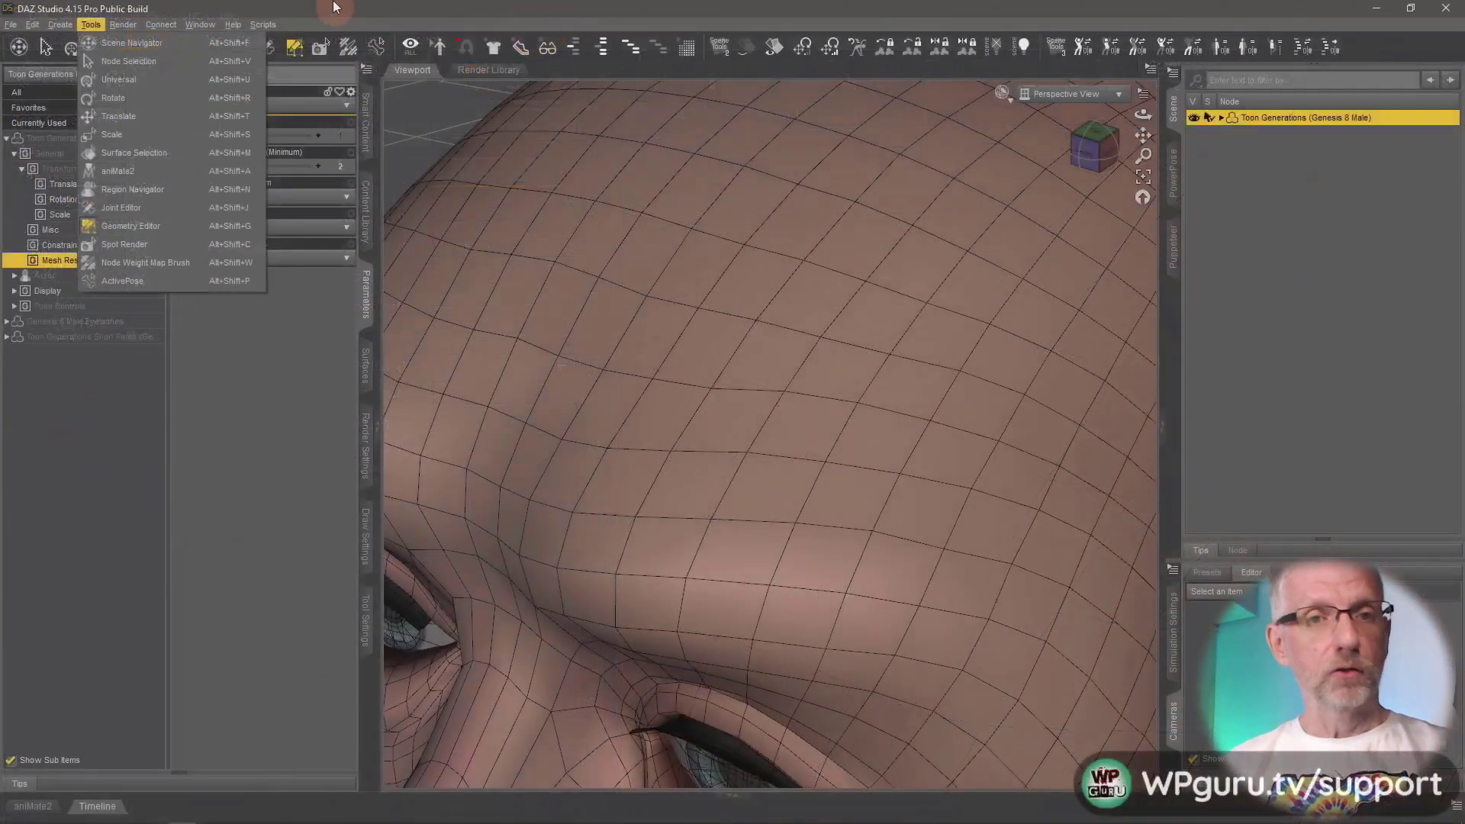
{"action": "left_click", "coordinate": [535, 25]}
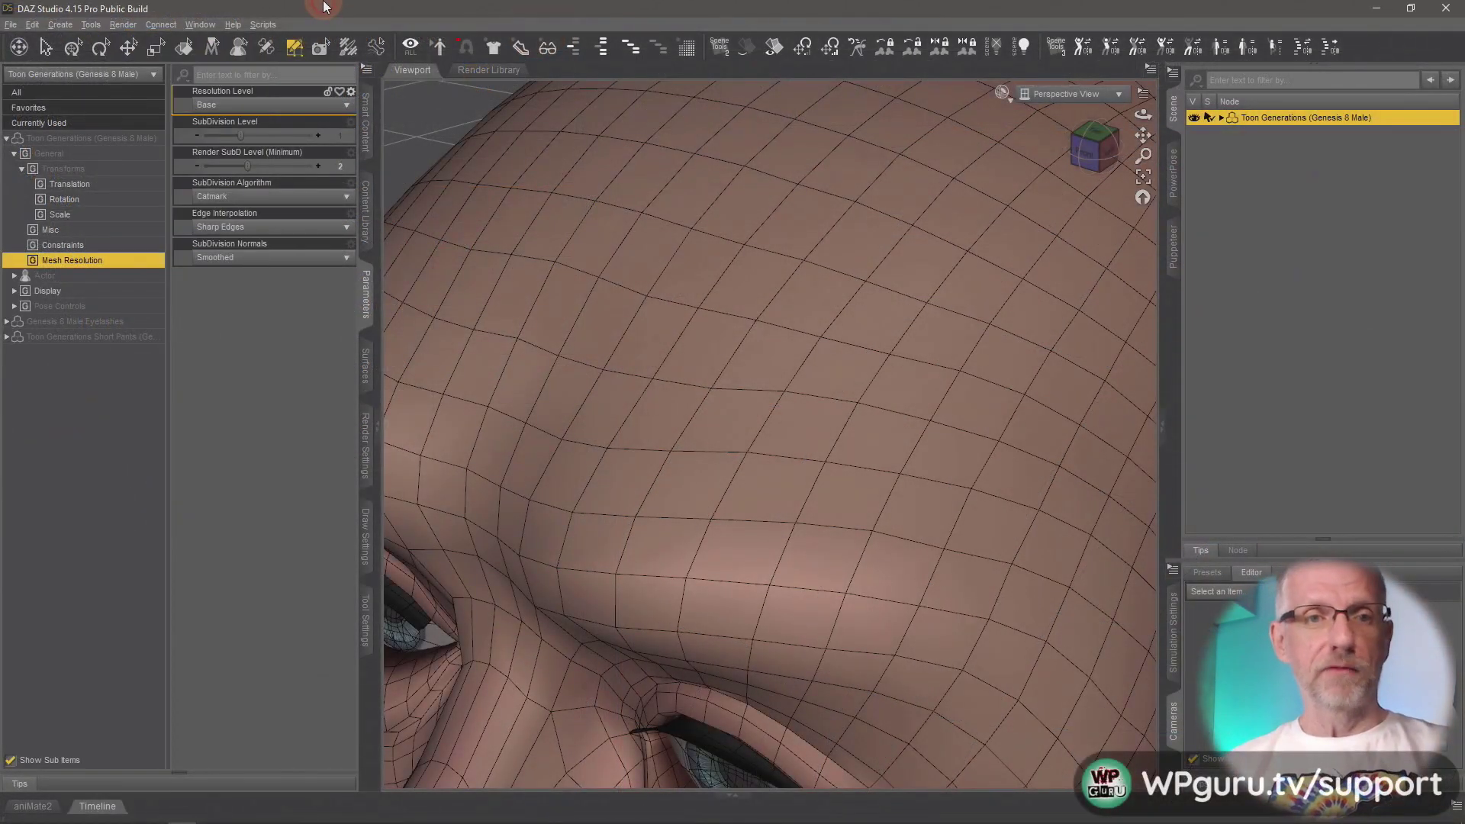
Bring up the Geometry Editor's Tool Settings pane, leaving pane options unchanged
{"action": "left_click", "coordinate": [367, 633]}
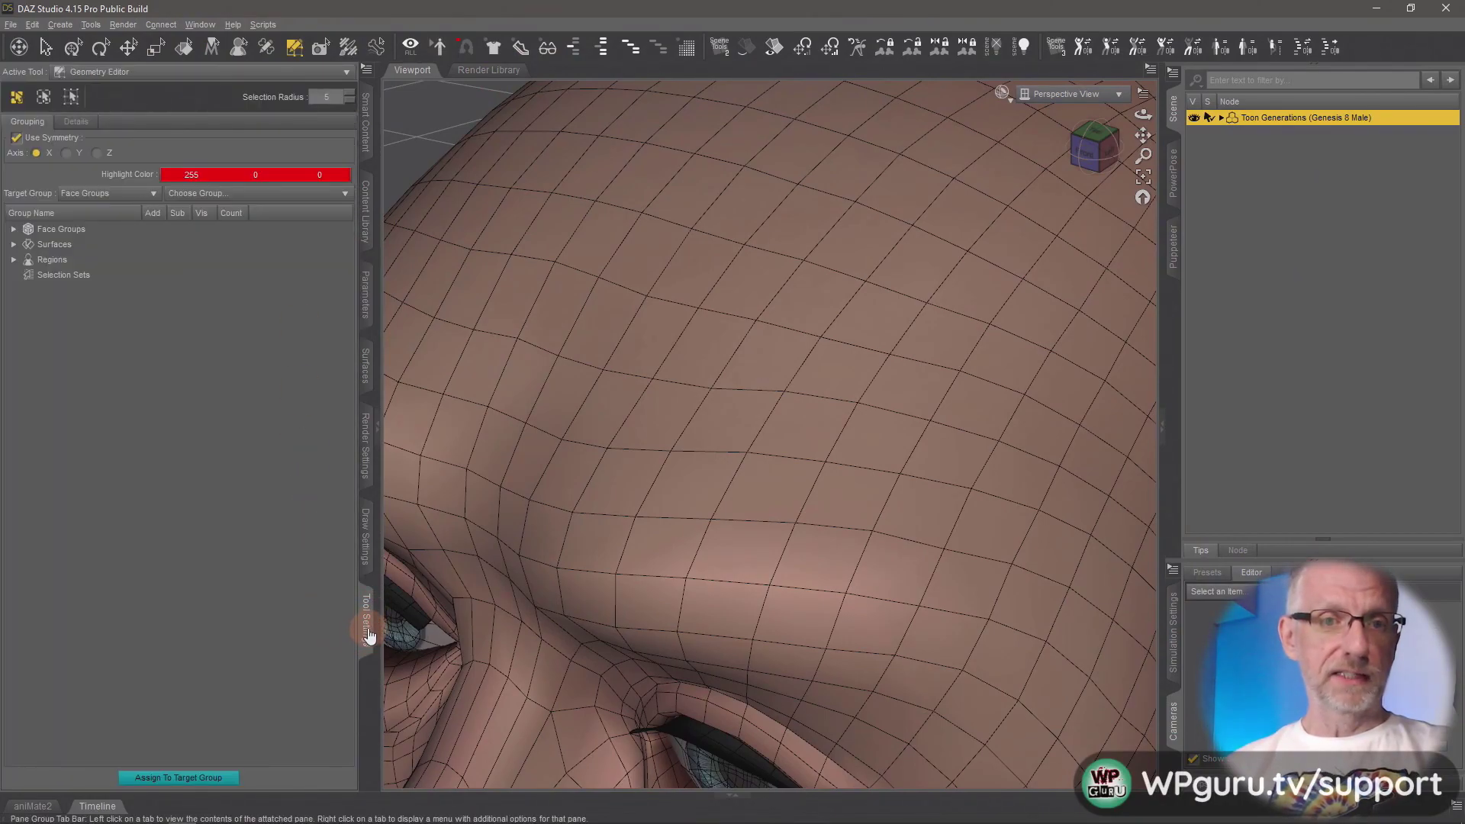
{"action": "left_click", "coordinate": [201, 24]}
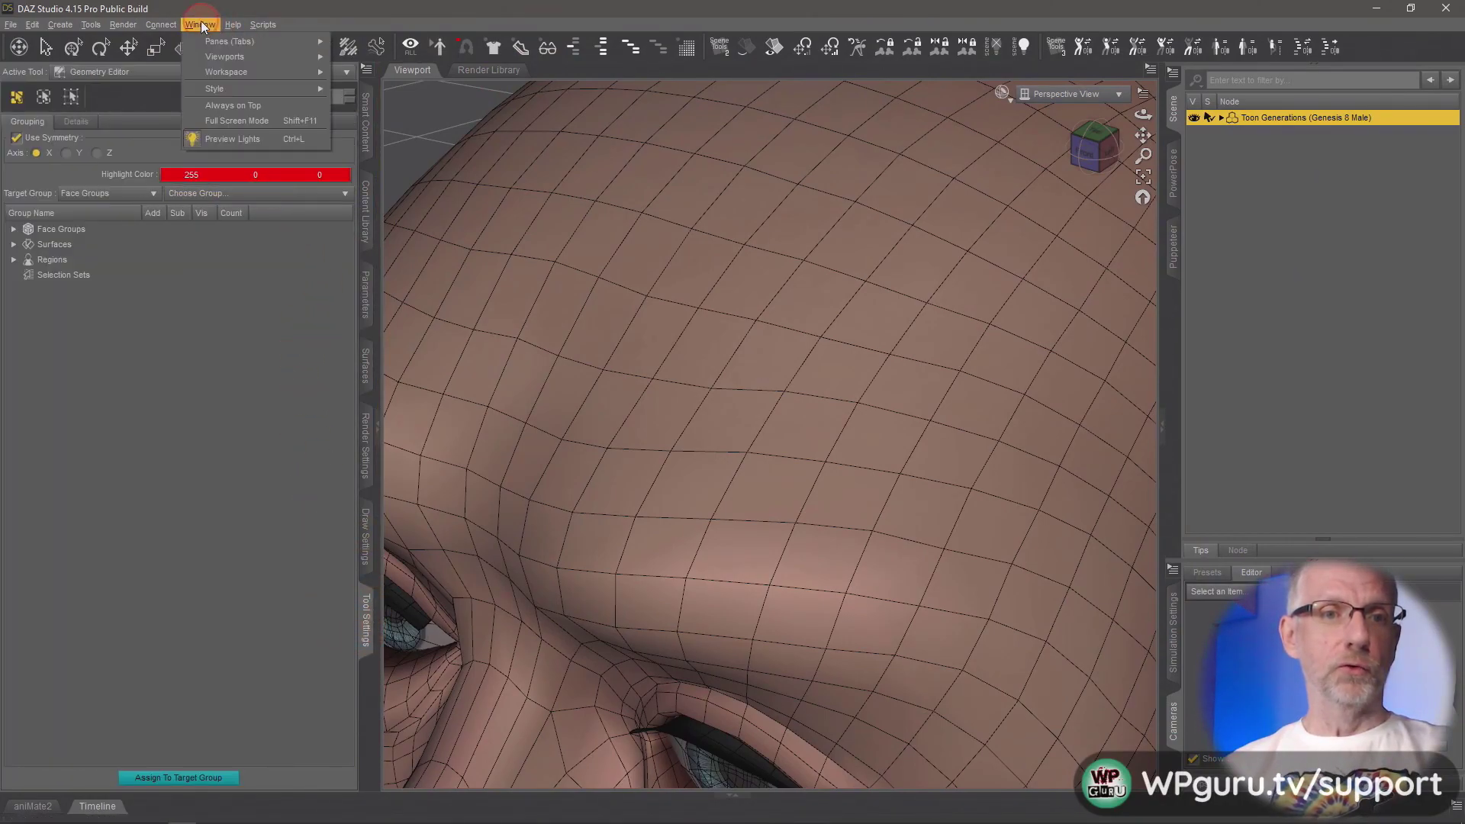
{"action": "mouse_move", "coordinate": [267, 43]}
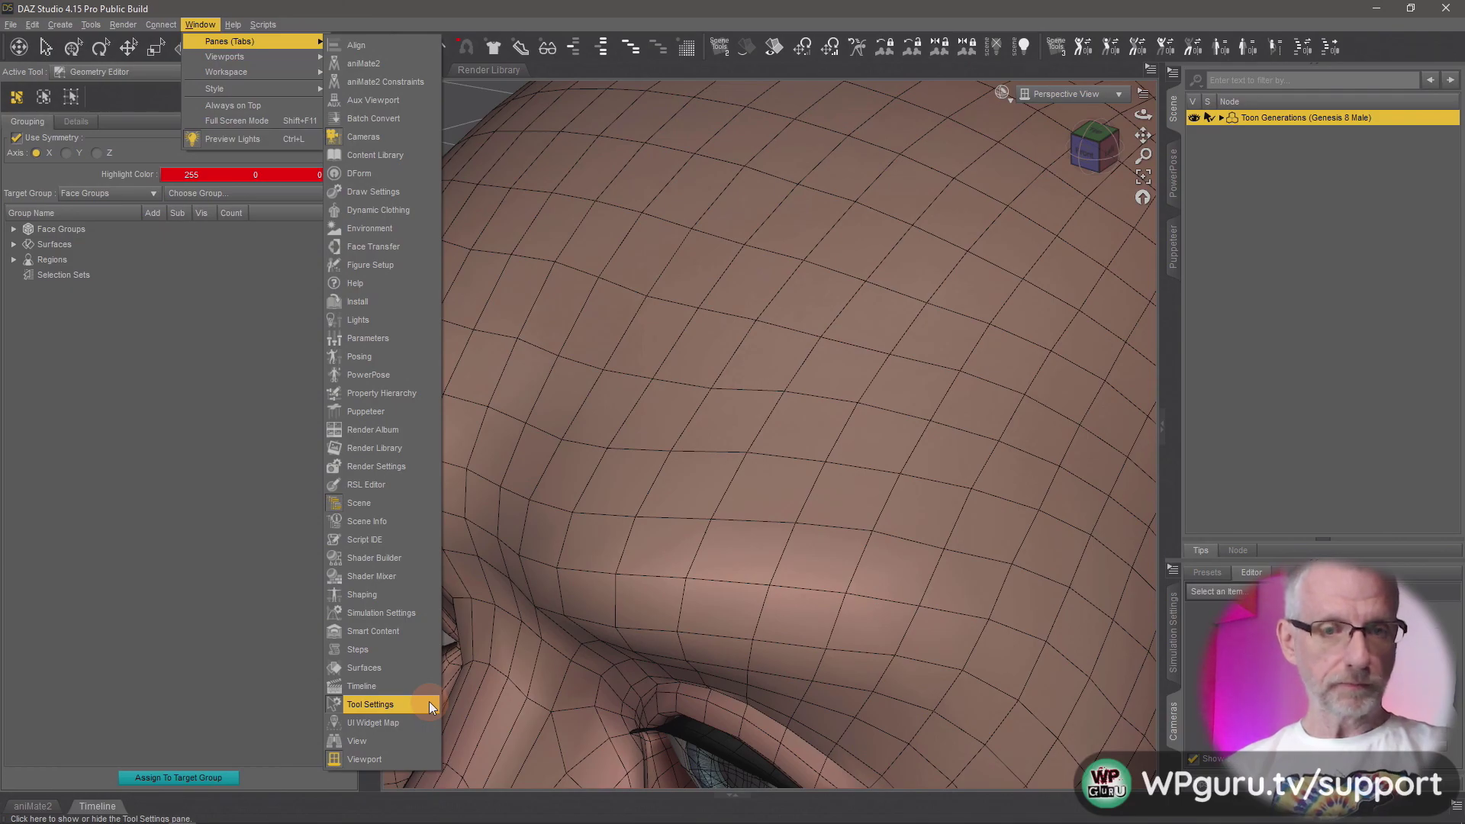
{"action": "left_click", "coordinate": [207, 477]}
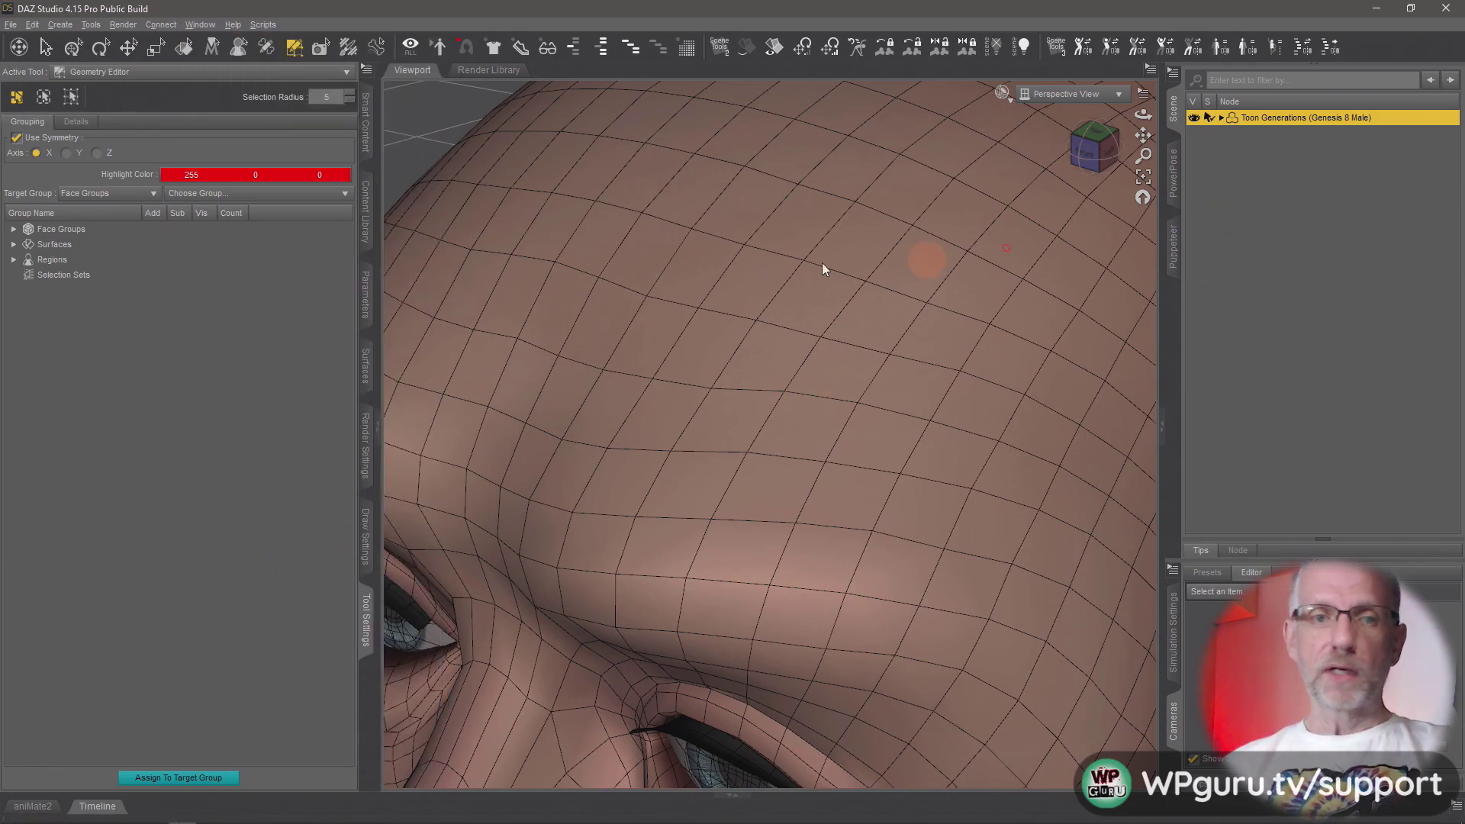
Expand and collapse Face Groups, then uncheck Use Symmetry
{"action": "left_click", "coordinate": [13, 229]}
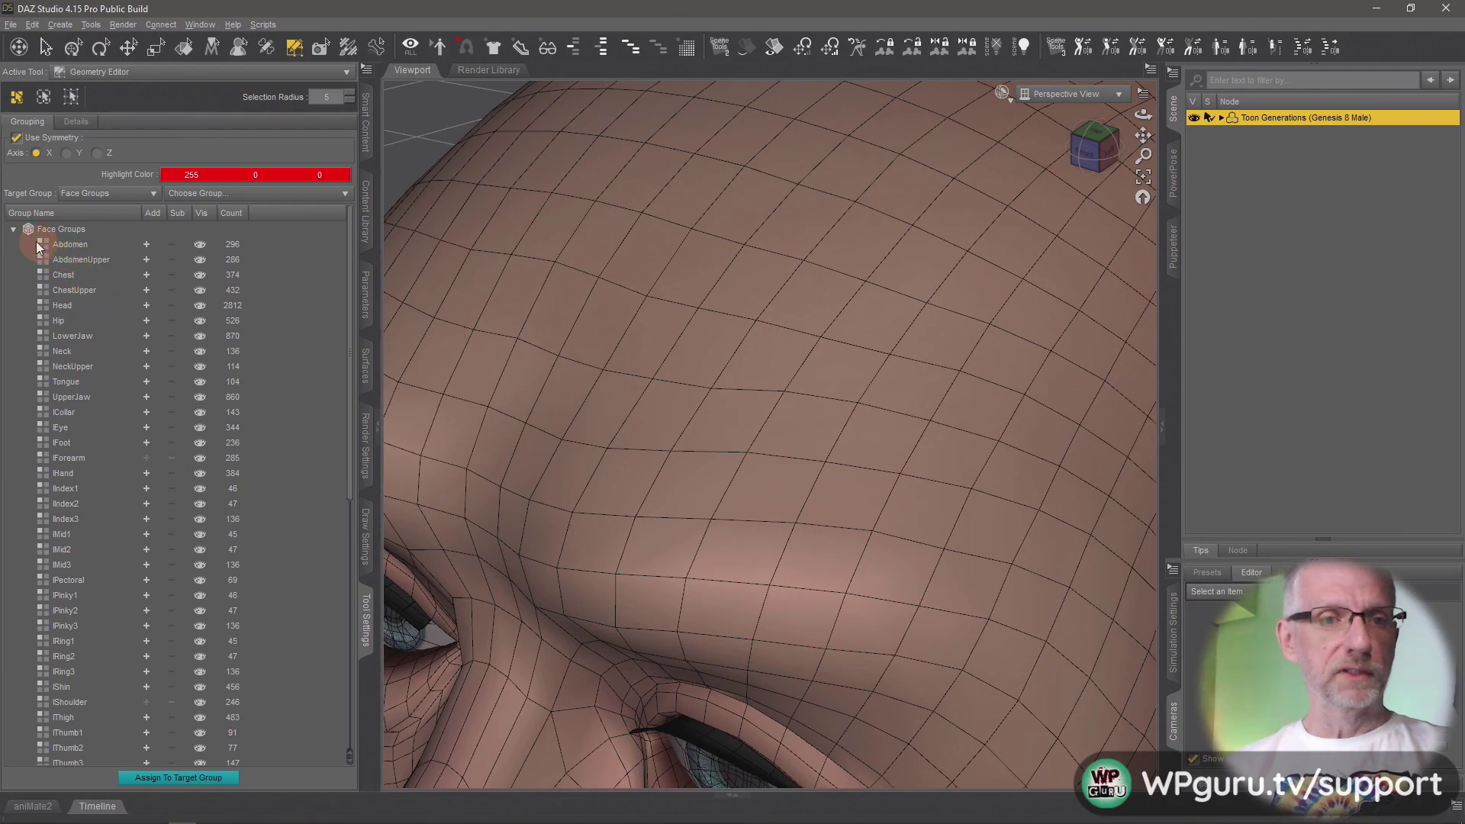
{"action": "left_click", "coordinate": [13, 229]}
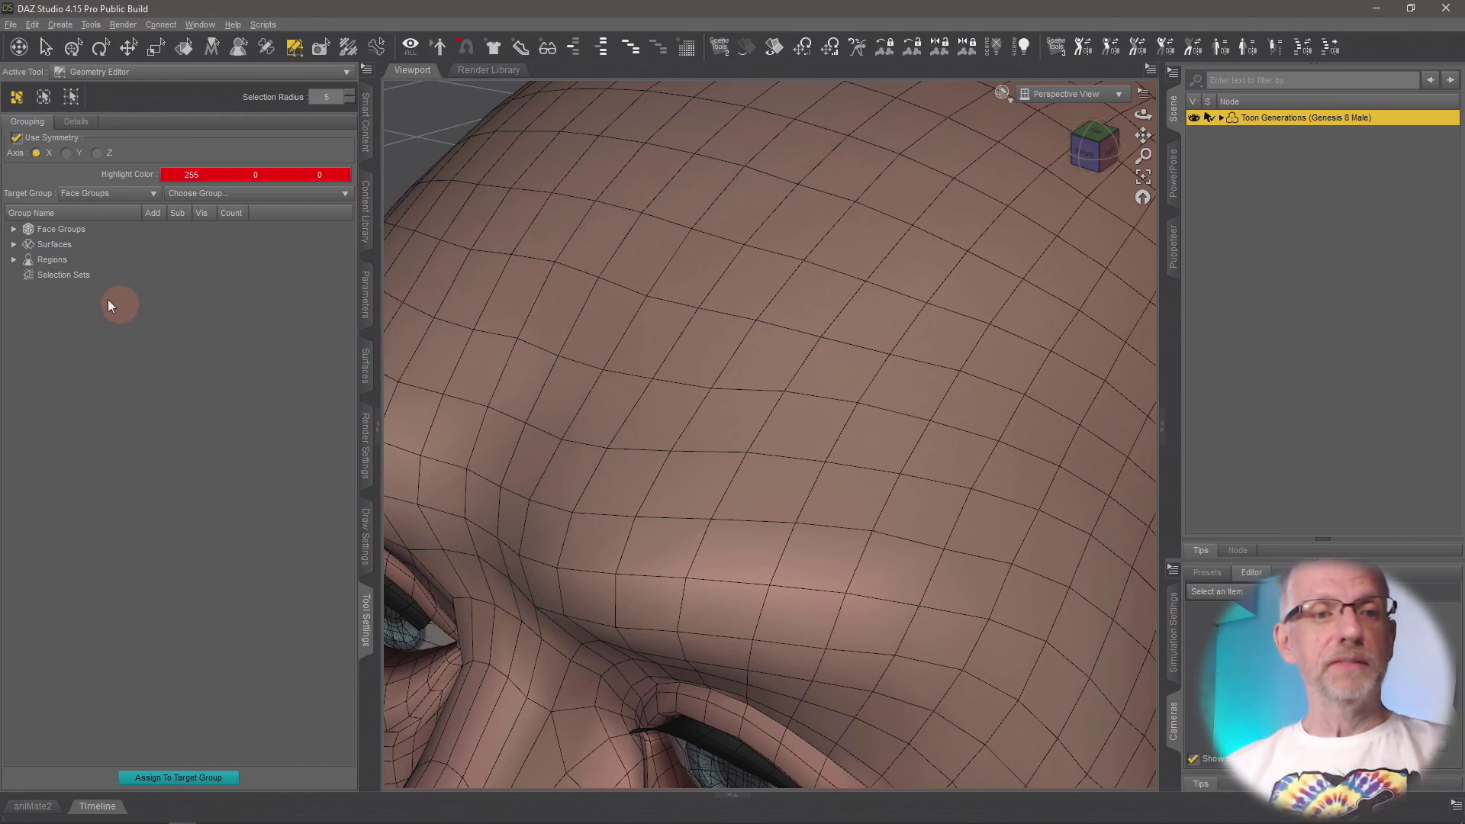
{"action": "left_click", "coordinate": [70, 277]}
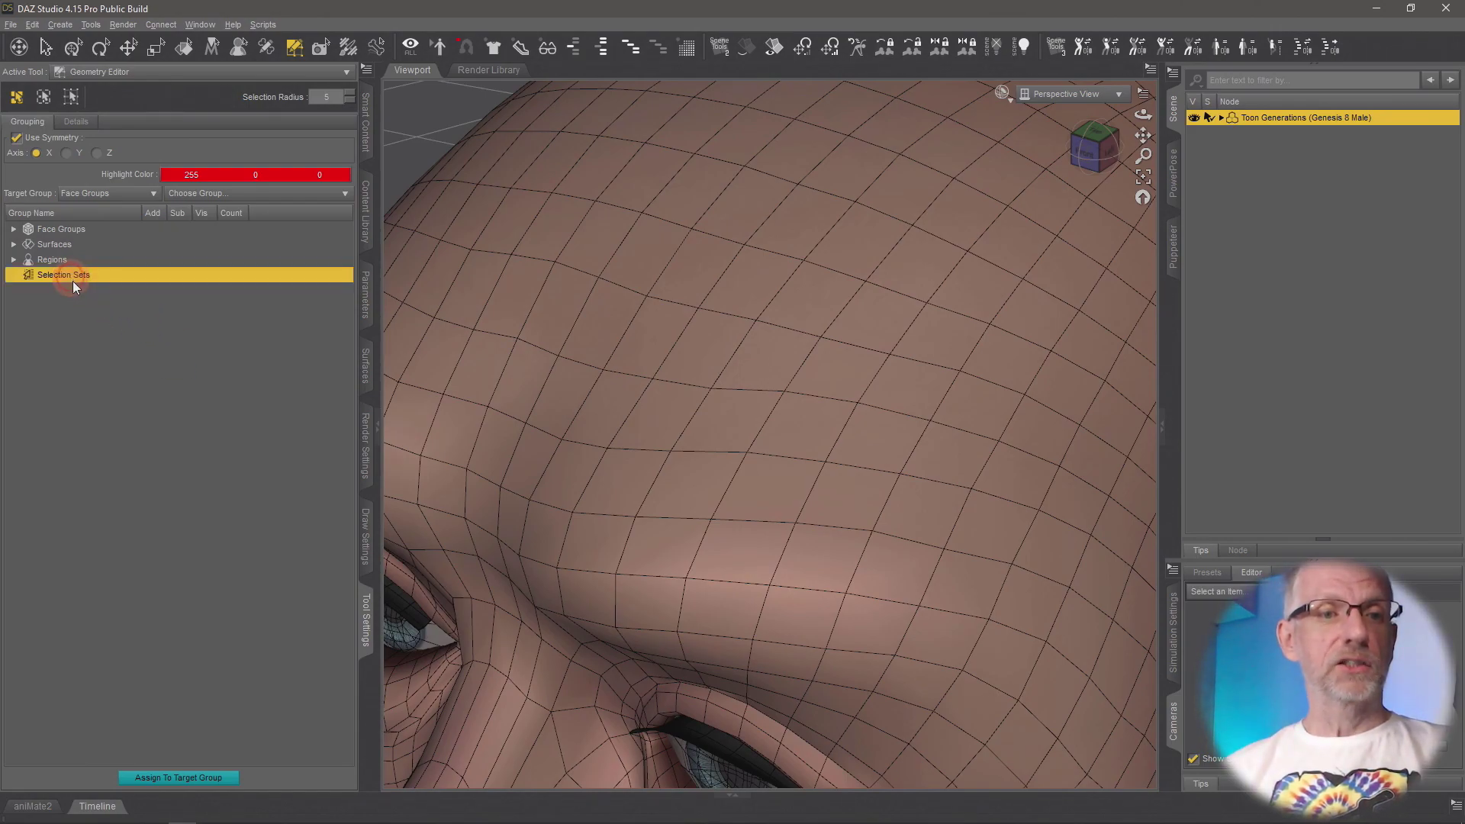
{"action": "left_click", "coordinate": [122, 328]}
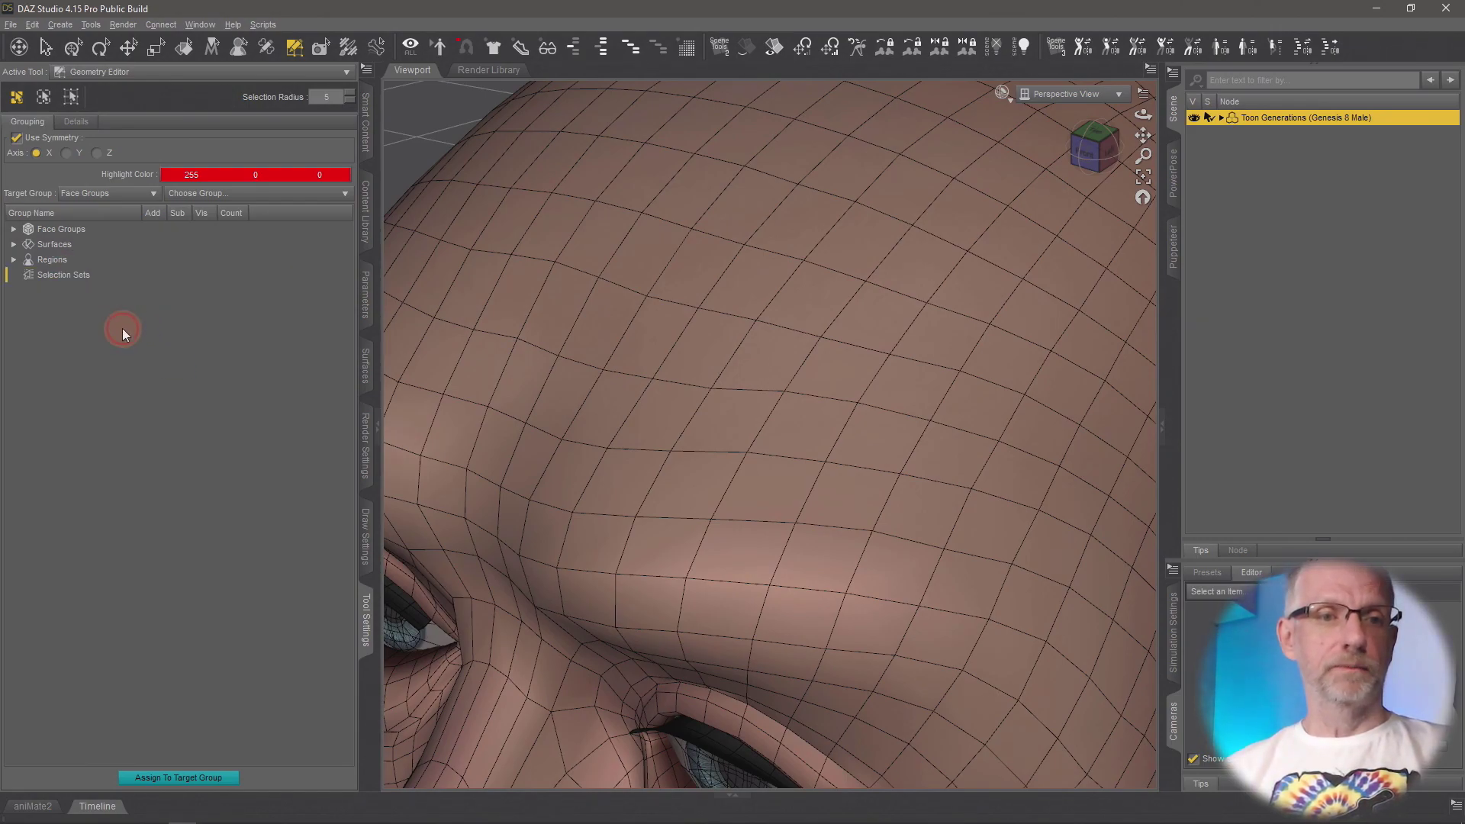
{"action": "left_click", "coordinate": [23, 142]}
{"action": "left_click", "coordinate": [17, 139]}
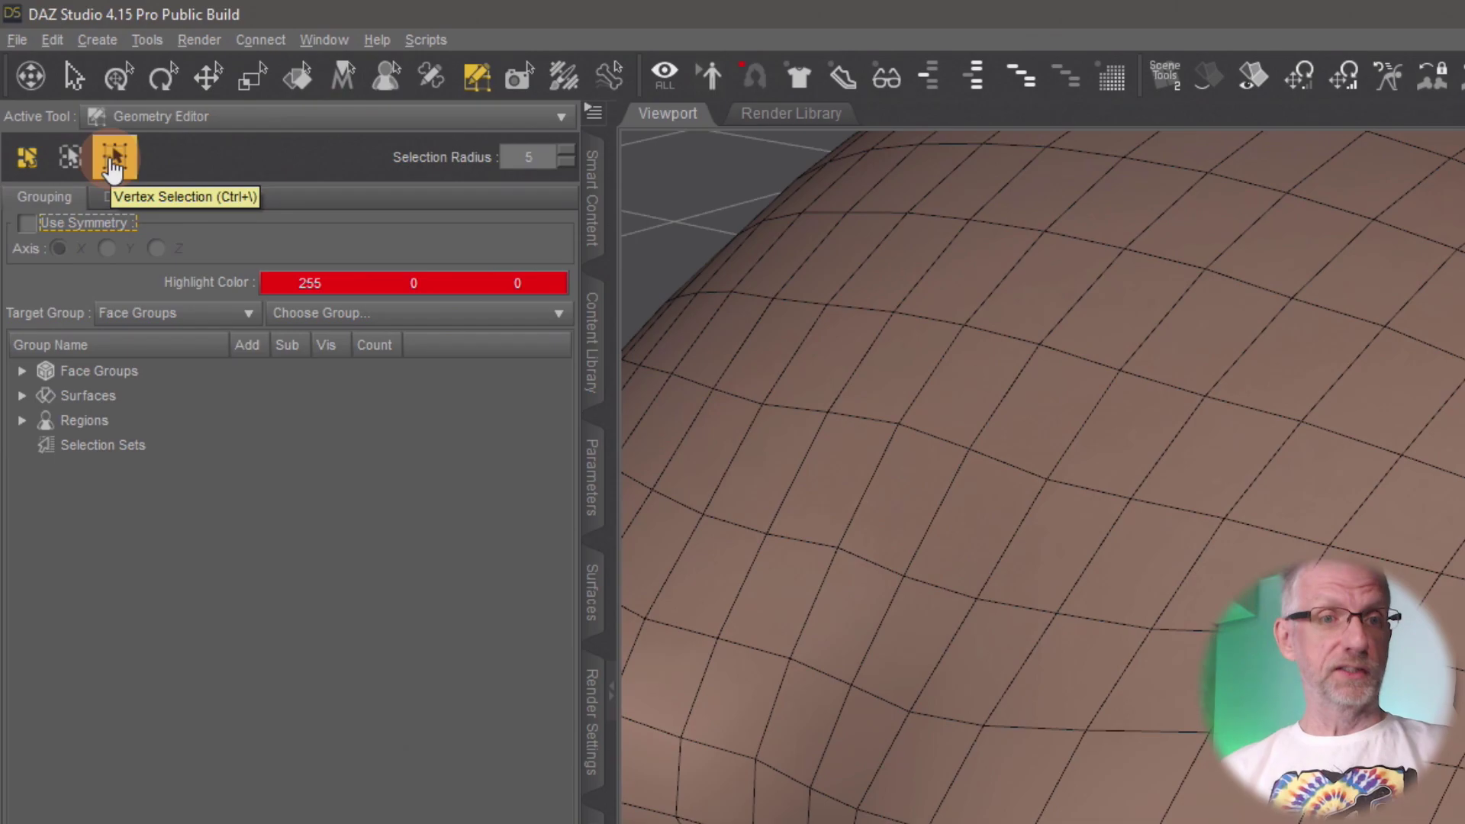
Select a rectangular patch of forehead polygons and set Selection Mode to Drag Selection
{"action": "left_click", "coordinate": [28, 162]}
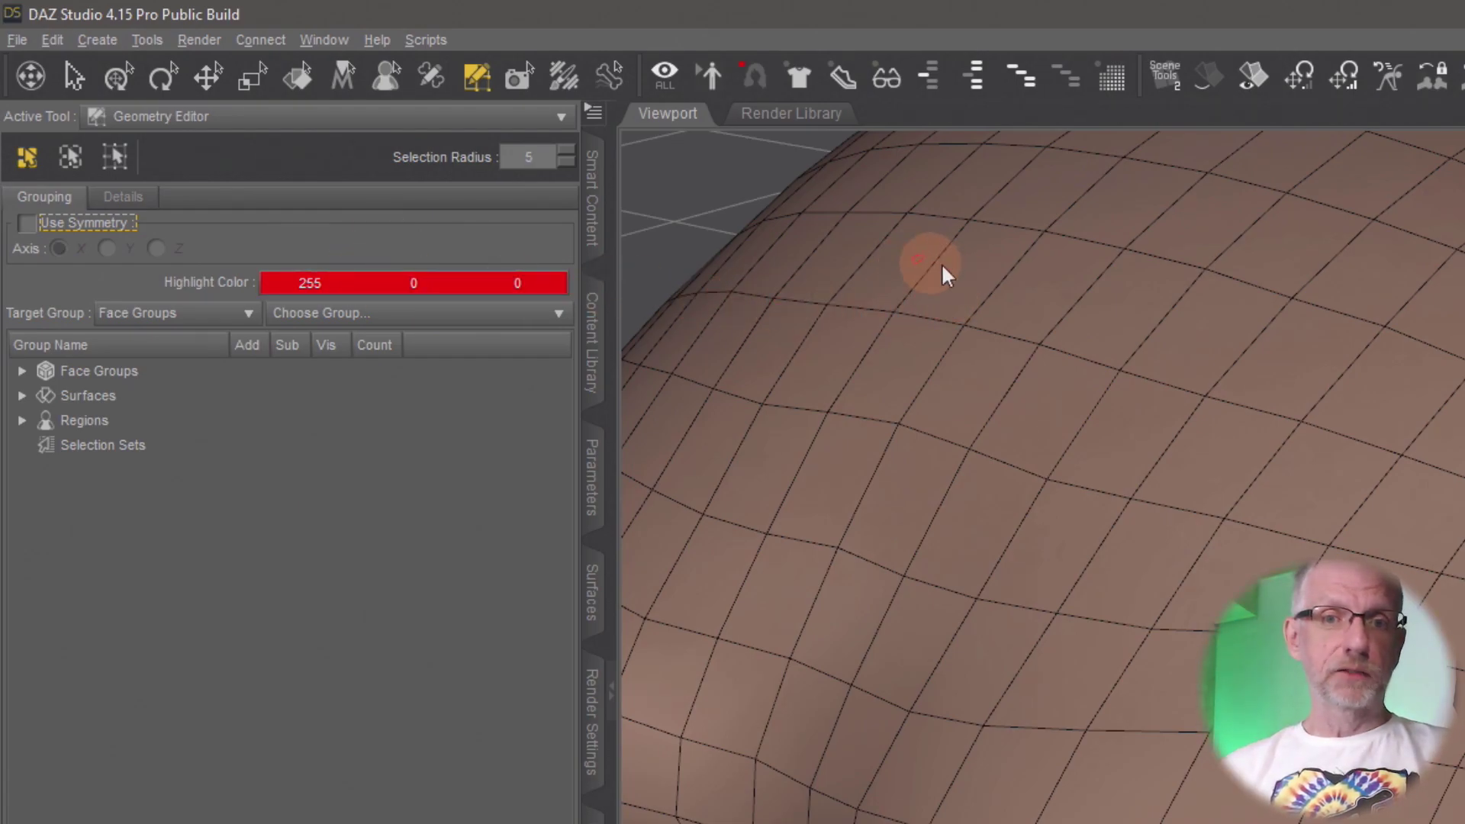
{"action": "mouse_move", "coordinate": [908, 249]}
{"action": "left_mouse_down"}
{"action": "mouse_move", "coordinate": [844, 342]}
{"action": "mouse_move", "coordinate": [894, 371]}
{"action": "mouse_move", "coordinate": [973, 380]}
{"action": "mouse_move", "coordinate": [1022, 310]}
{"action": "mouse_move", "coordinate": [919, 270]}
{"action": "mouse_move", "coordinate": [1166, 352]}
{"action": "mouse_move", "coordinate": [1111, 397]}
{"action": "mouse_move", "coordinate": [1019, 371]}
{"action": "mouse_move", "coordinate": [845, 426]}
{"action": "mouse_move", "coordinate": [829, 509]}
{"action": "mouse_move", "coordinate": [955, 574]}
{"action": "mouse_move", "coordinate": [1051, 505]}
{"action": "mouse_move", "coordinate": [1022, 514]}
{"action": "mouse_move", "coordinate": [758, 441]}
{"action": "mouse_move", "coordinate": [923, 342]}
{"action": "mouse_move", "coordinate": [820, 329]}
{"action": "mouse_move", "coordinate": [791, 379]}
{"action": "mouse_move", "coordinate": [831, 303]}
{"action": "mouse_move", "coordinate": [791, 360]}
{"action": "mouse_move", "coordinate": [826, 334]}
{"action": "left_mouse_up"}
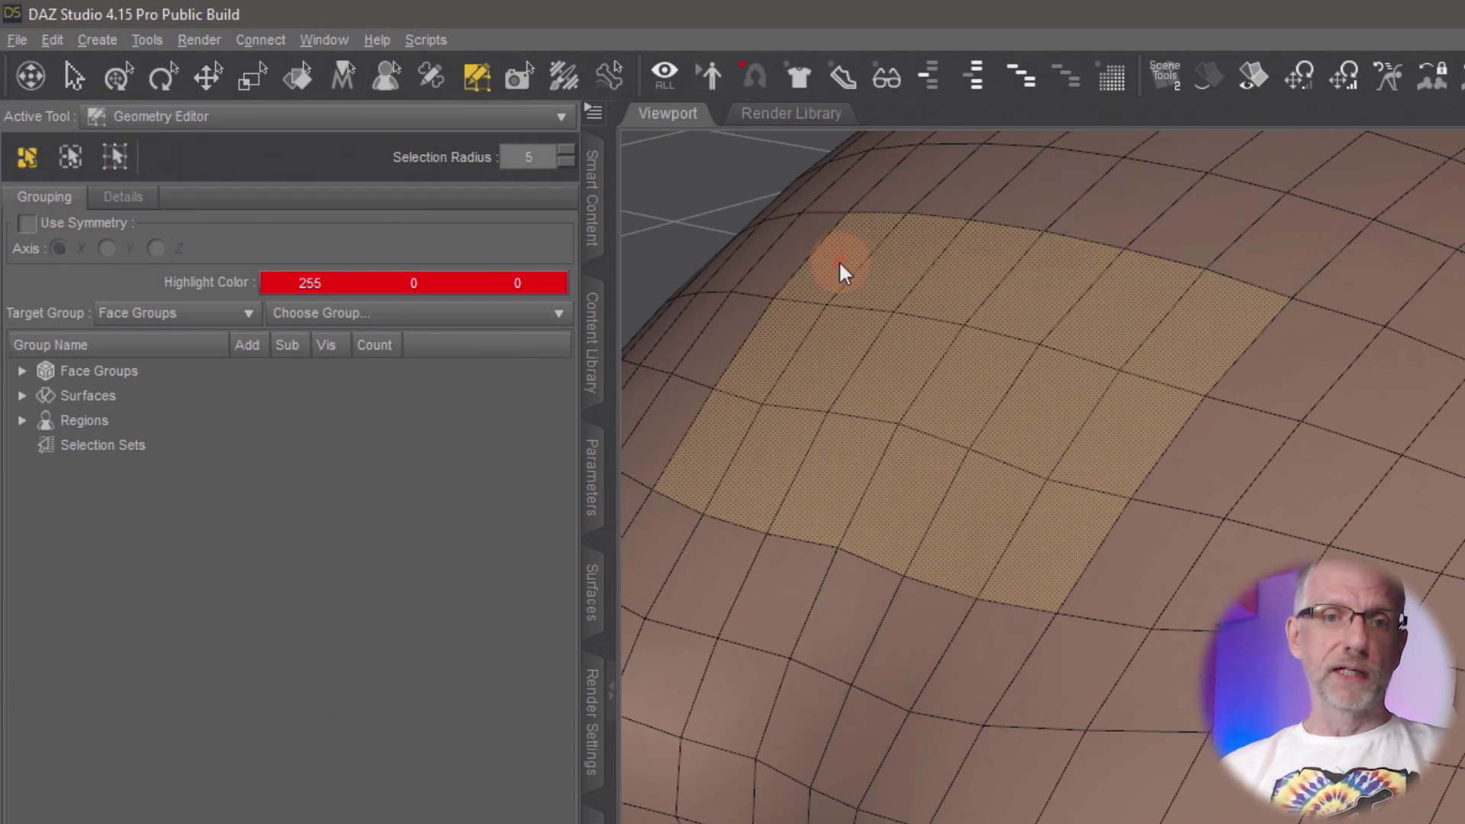
{"action": "right_click", "coordinate": [913, 265]}
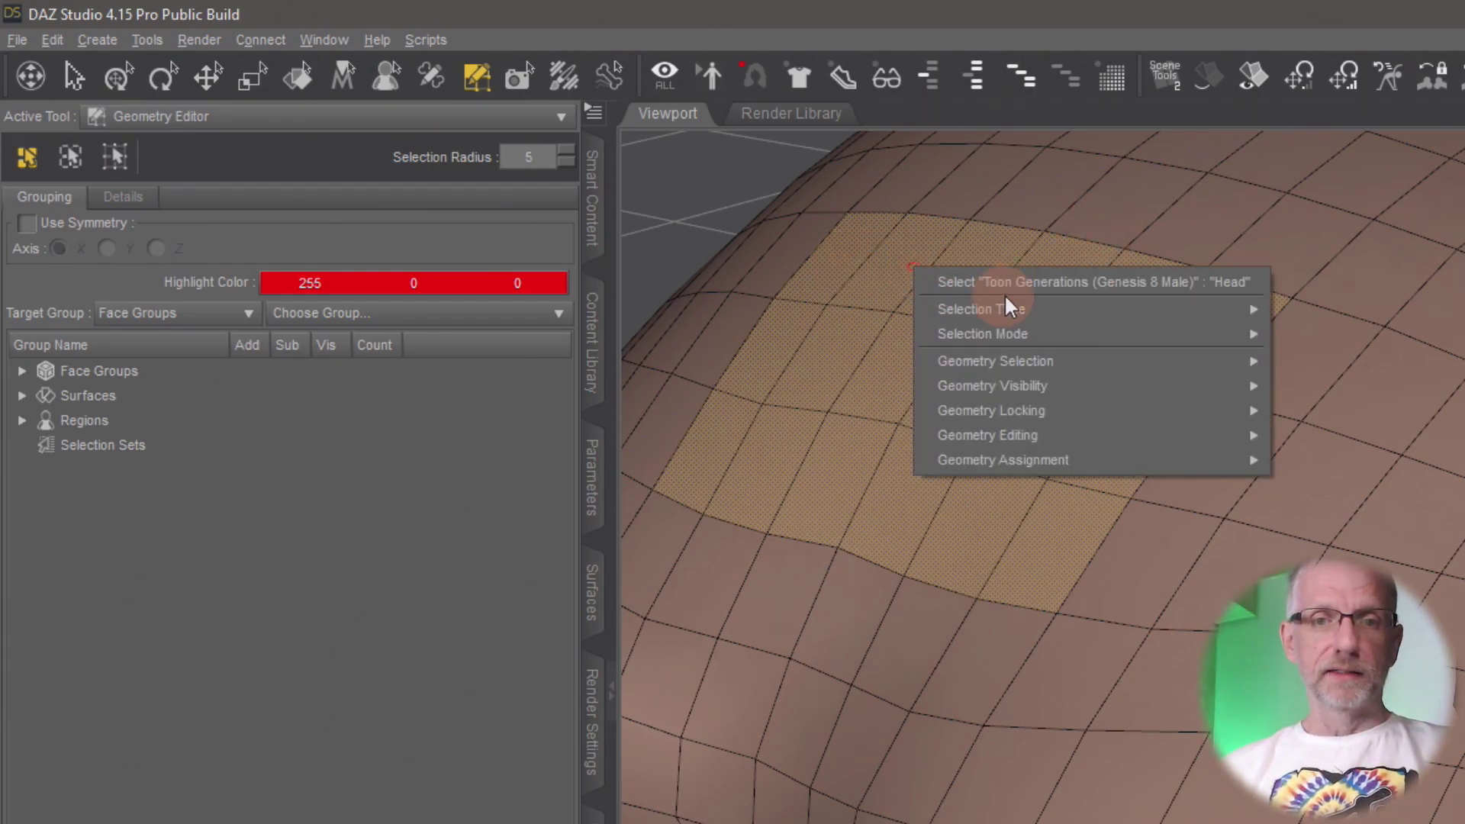
{"action": "mouse_move", "coordinate": [1101, 333]}
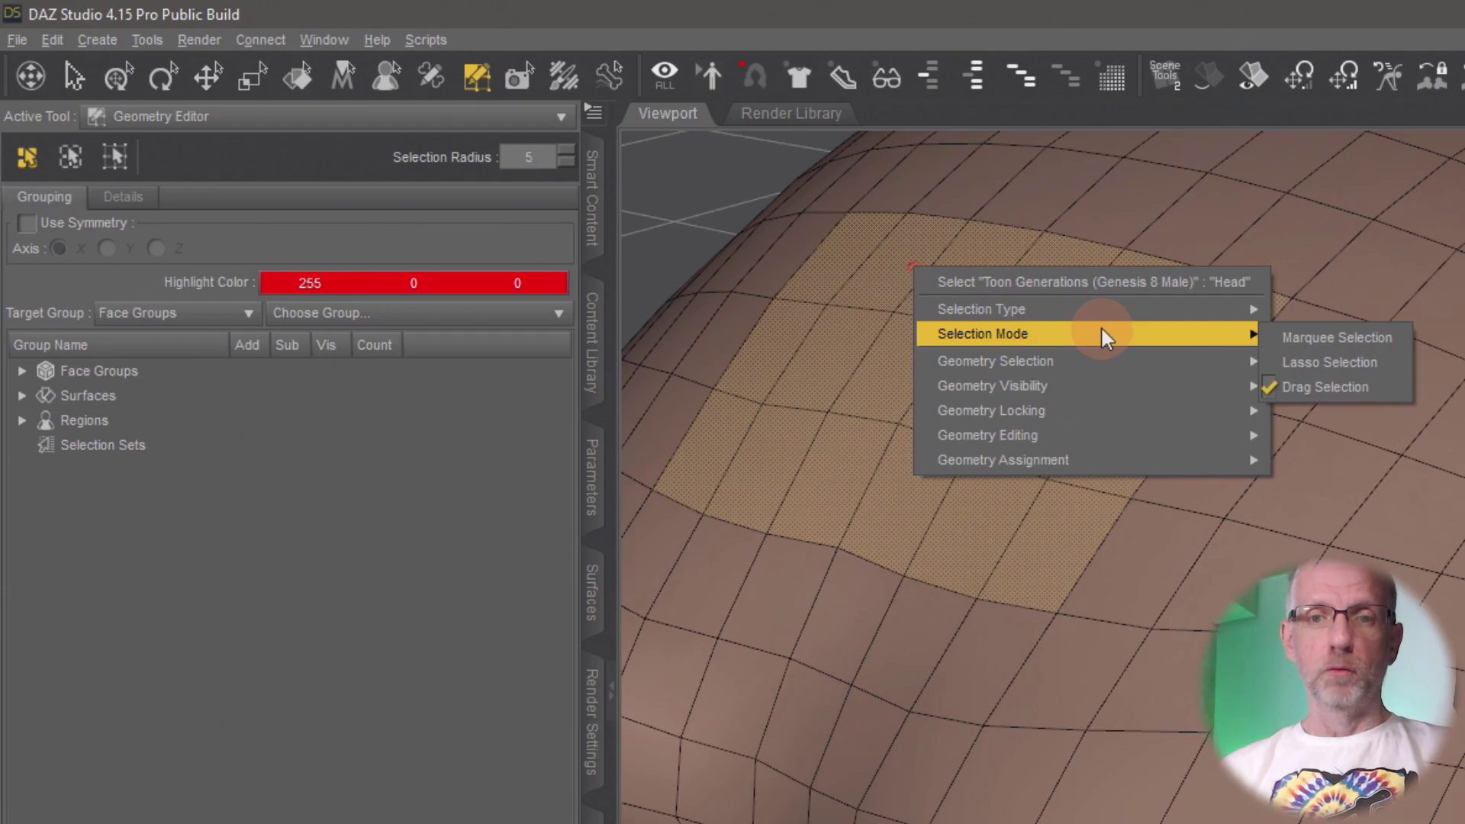
{"action": "left_click", "coordinate": [1365, 388]}
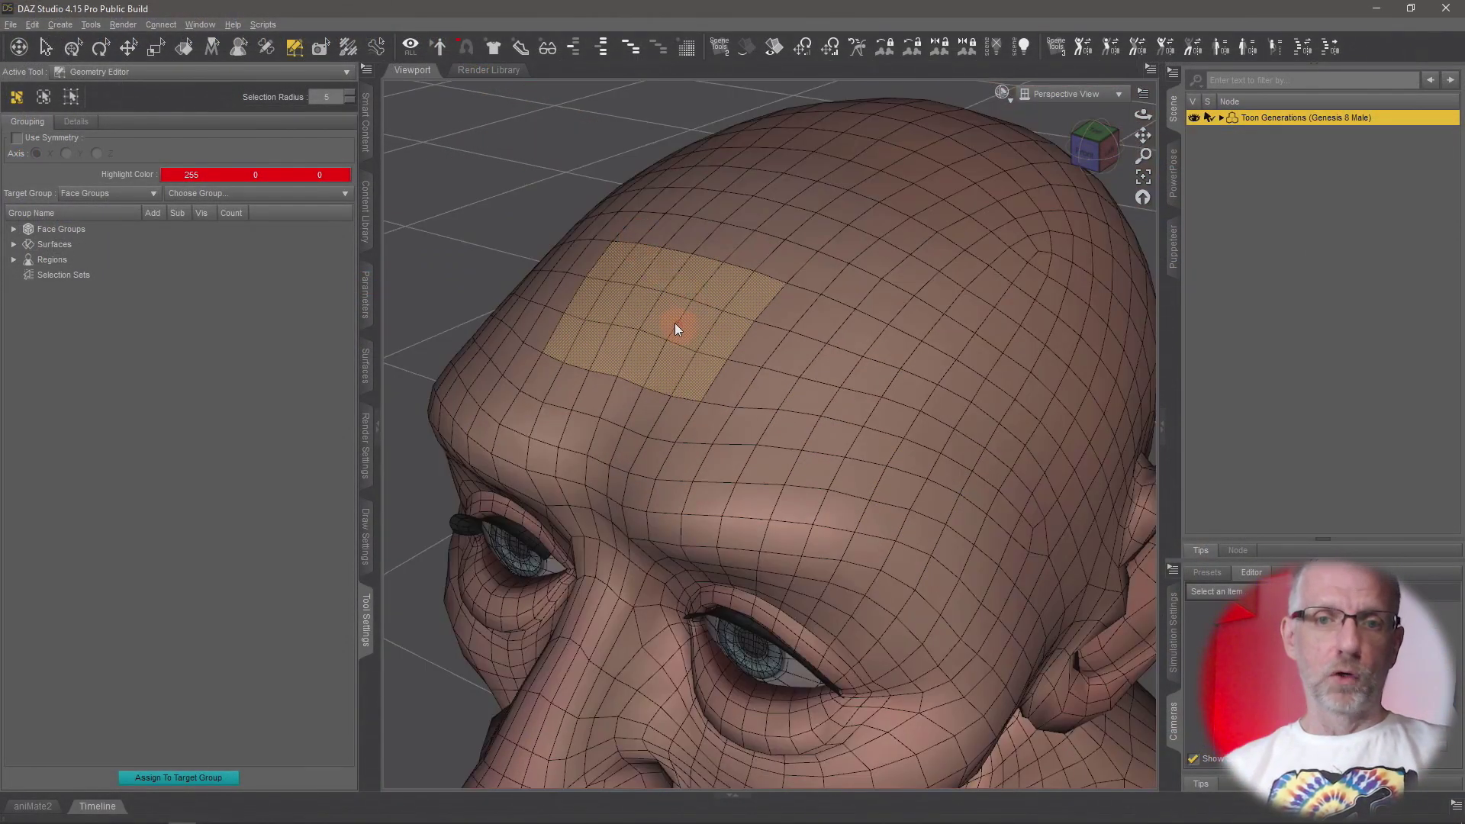
Paint a strip of faces across the forehead, adding patches higher and lower
{"action": "left_click_drag", "start_coordinate": [668, 326], "coordinate": [732, 259], "text": "alt"}
{"action": "mouse_move", "coordinate": [678, 168]}
{"action": "left_mouse_down"}
{"action": "mouse_move", "coordinate": [747, 193]}
{"action": "mouse_move", "coordinate": [776, 228]}
{"action": "left_mouse_up"}
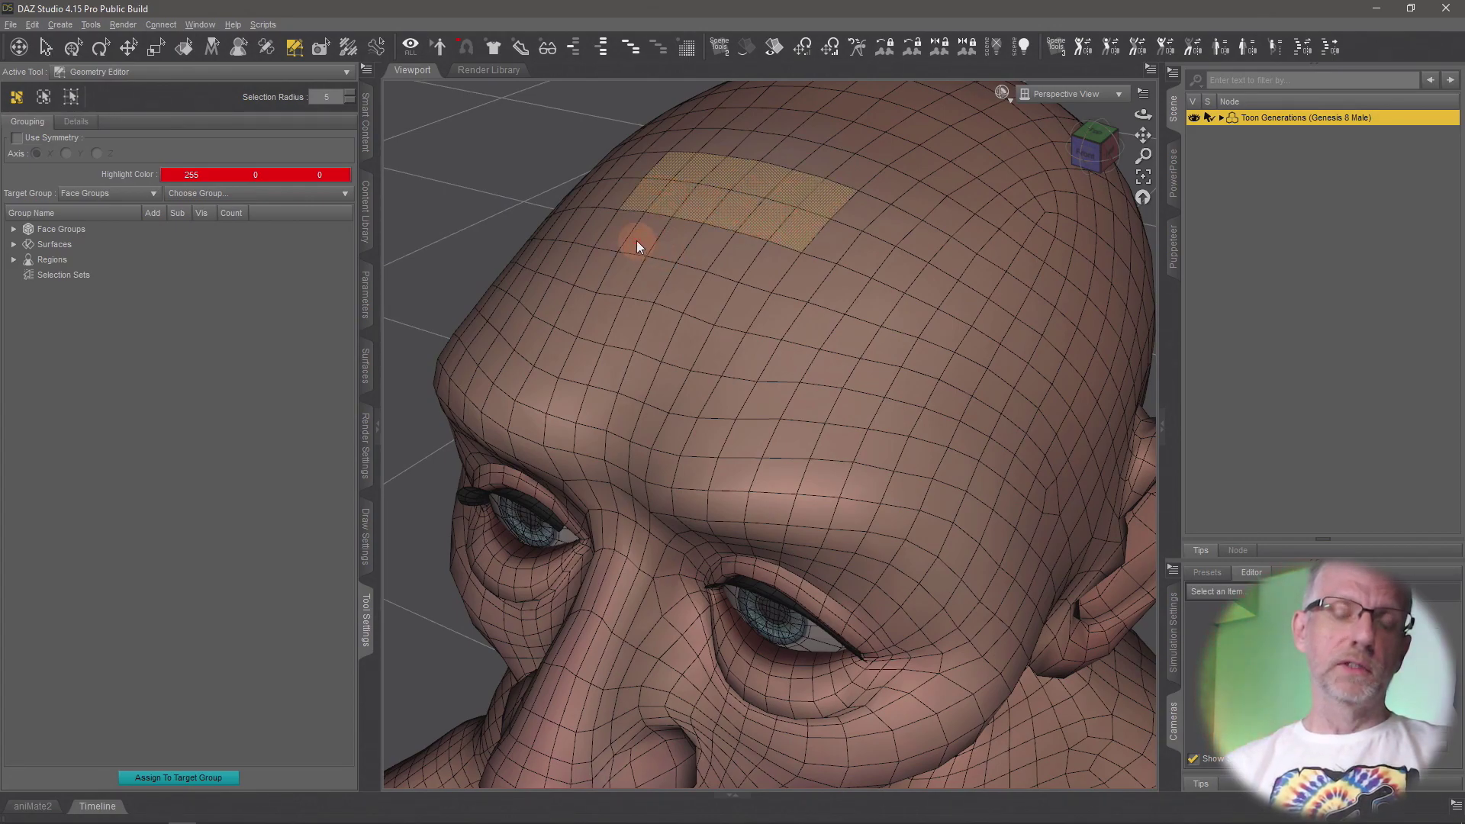
{"action": "mouse_move", "coordinate": [636, 241]}
{"action": "left_mouse_down"}
{"action": "mouse_move", "coordinate": [737, 283]}
{"action": "mouse_move", "coordinate": [694, 317]}
{"action": "mouse_move", "coordinate": [625, 279]}
{"action": "left_mouse_up"}
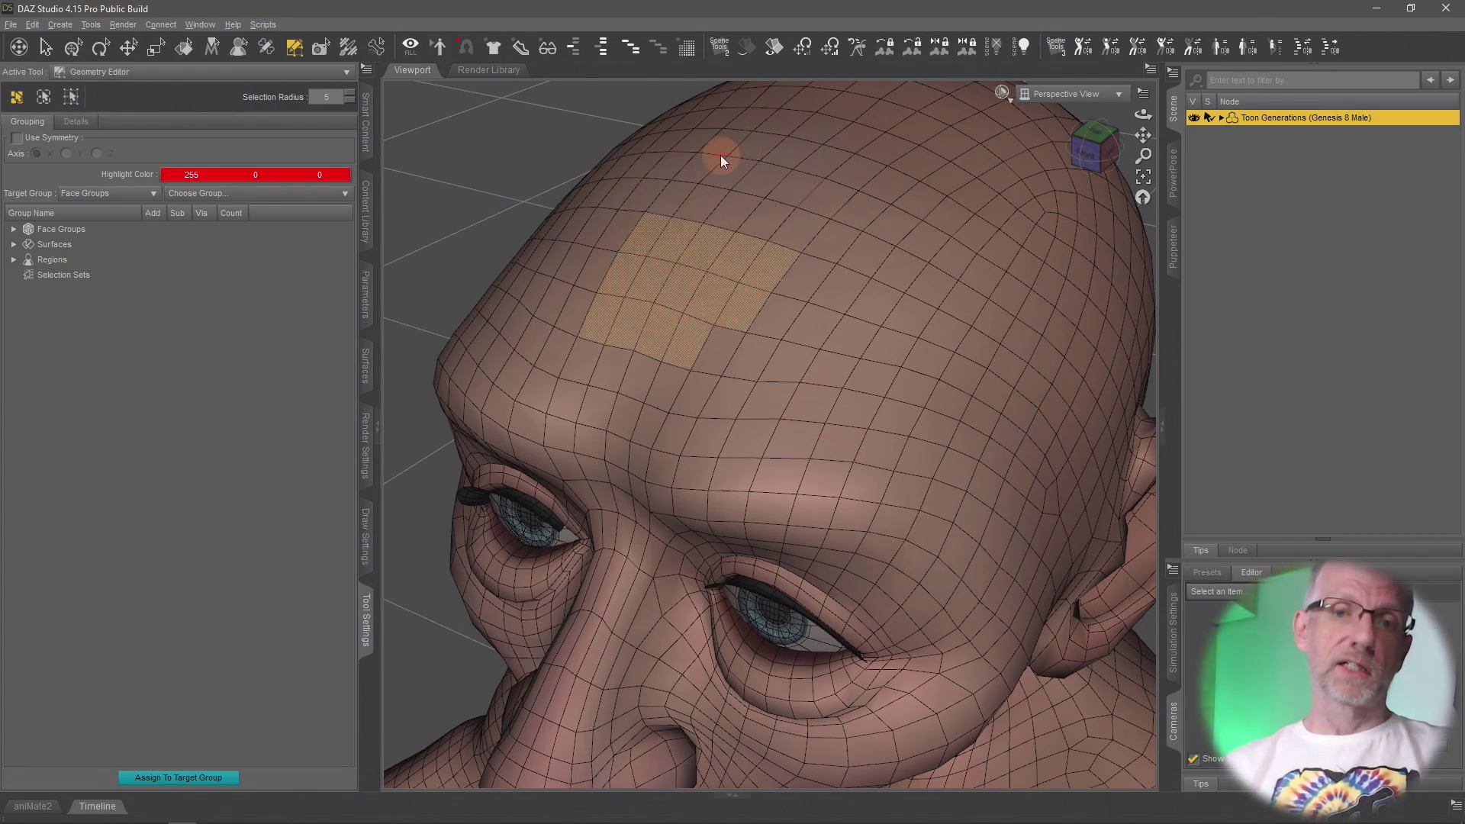
{"action": "left_click_drag", "start_coordinate": [720, 154], "coordinate": [704, 200]}
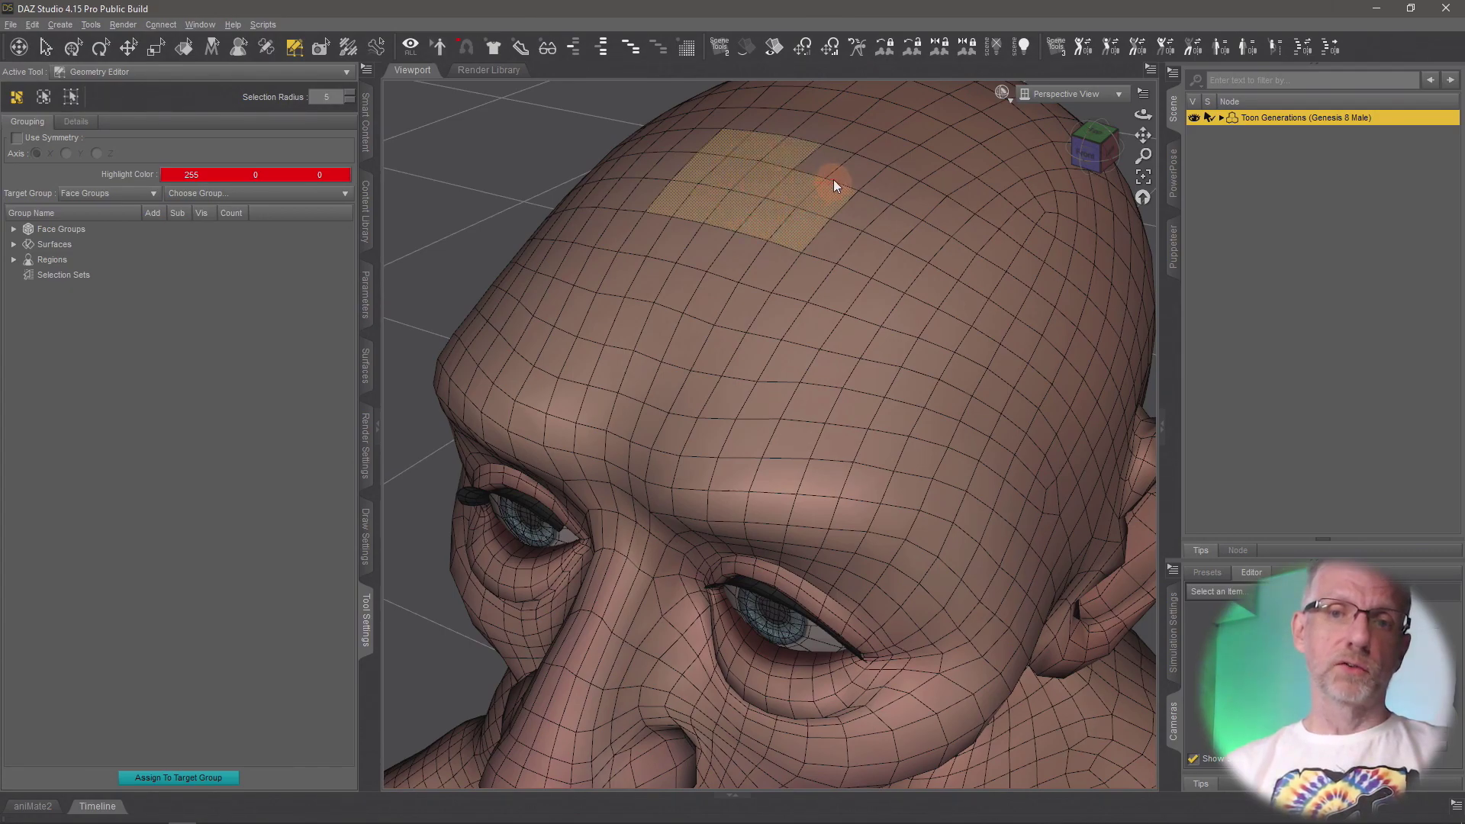
{"action": "left_click_drag", "start_coordinate": [867, 189], "coordinate": [829, 232]}
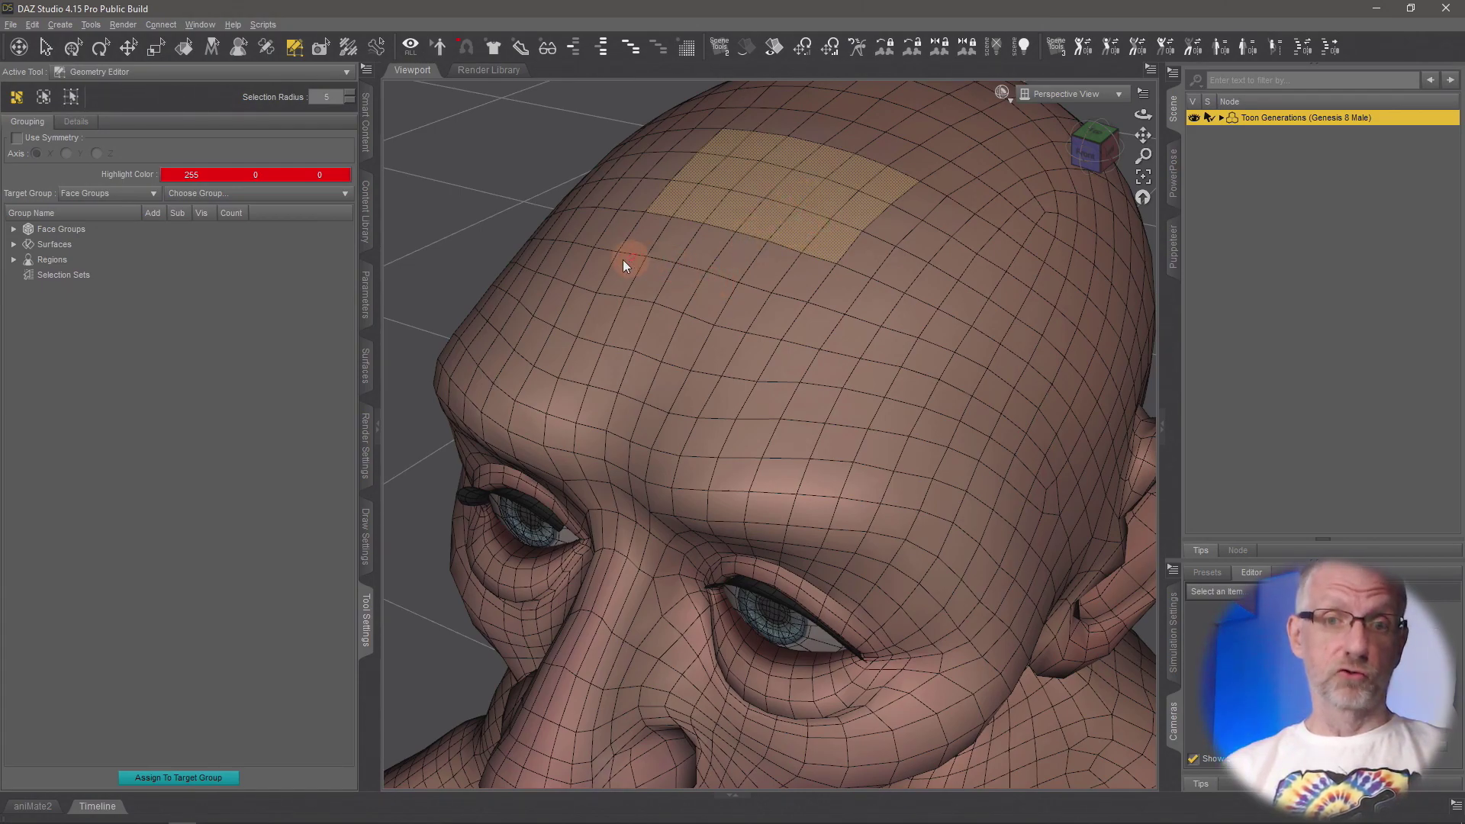
{"action": "mouse_move", "coordinate": [641, 288]}
{"action": "left_mouse_down"}
{"action": "mouse_move", "coordinate": [767, 321]}
{"action": "mouse_move", "coordinate": [635, 330]}
{"action": "left_mouse_up"}
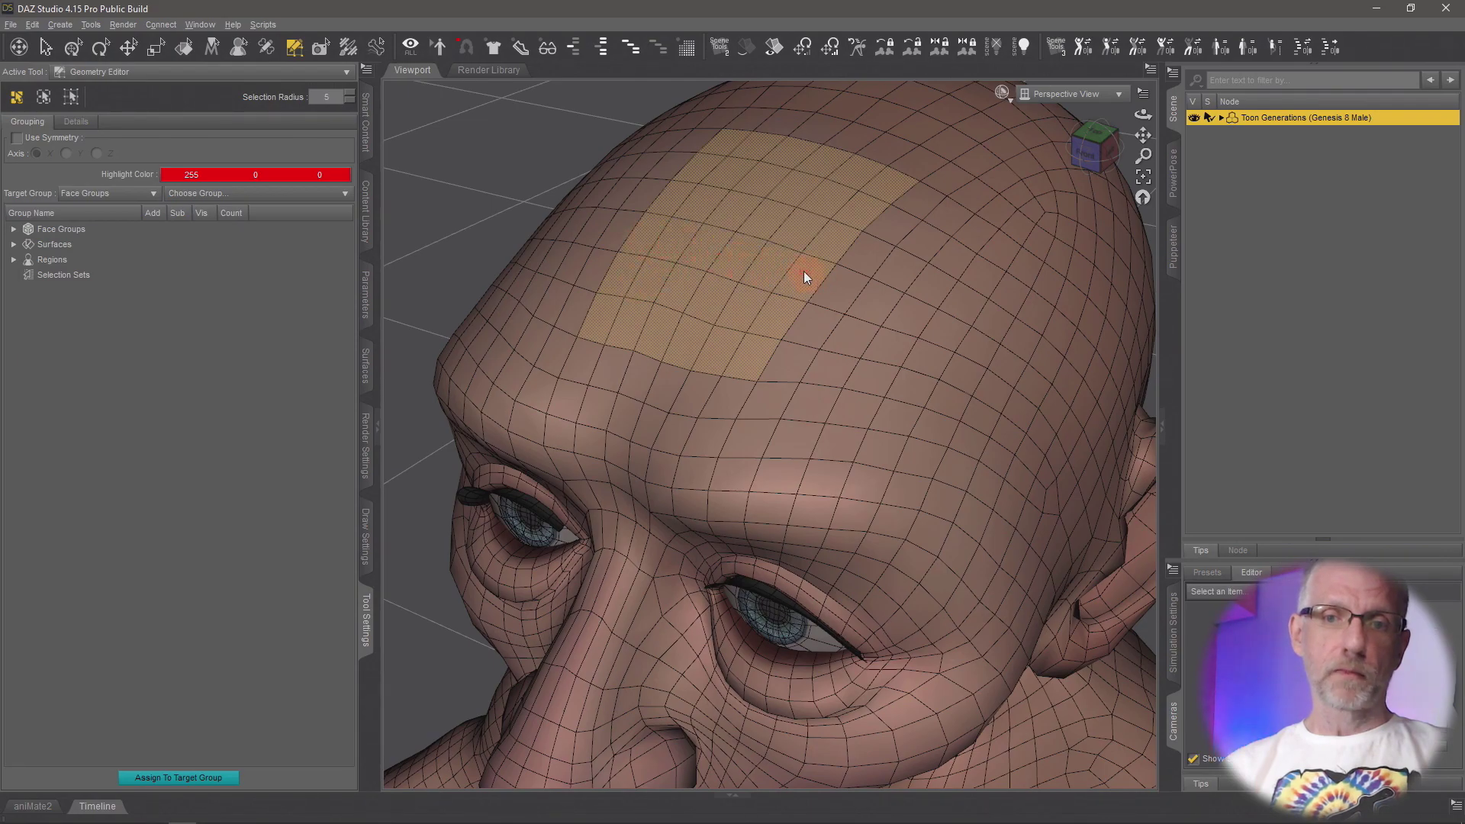
Replace the selection with a single square patch on the upper forehead
{"action": "right_click", "coordinate": [731, 213]}
{"action": "mouse_move", "coordinate": [817, 271]}
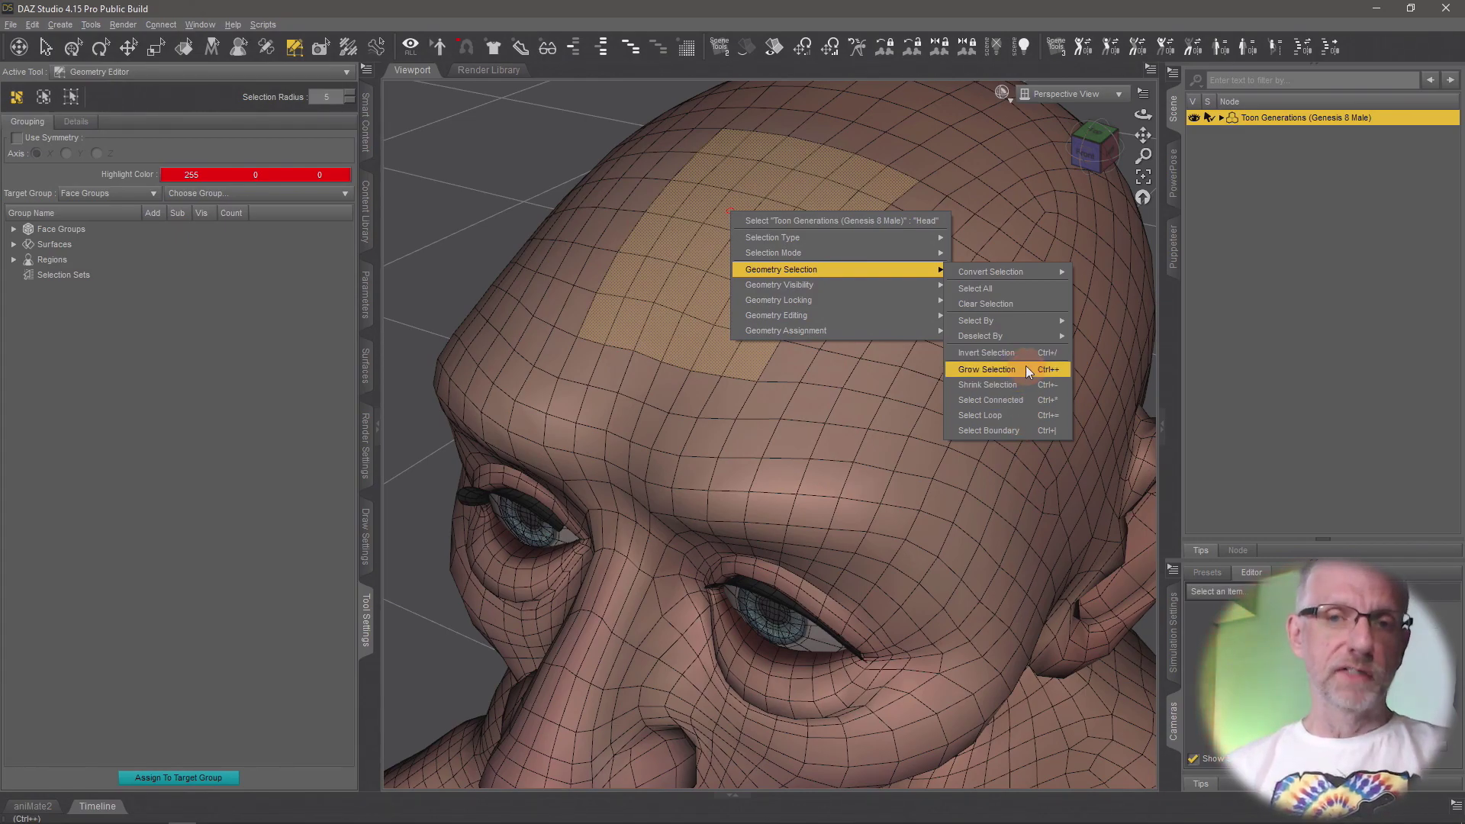
{"action": "left_click", "coordinate": [763, 189]}
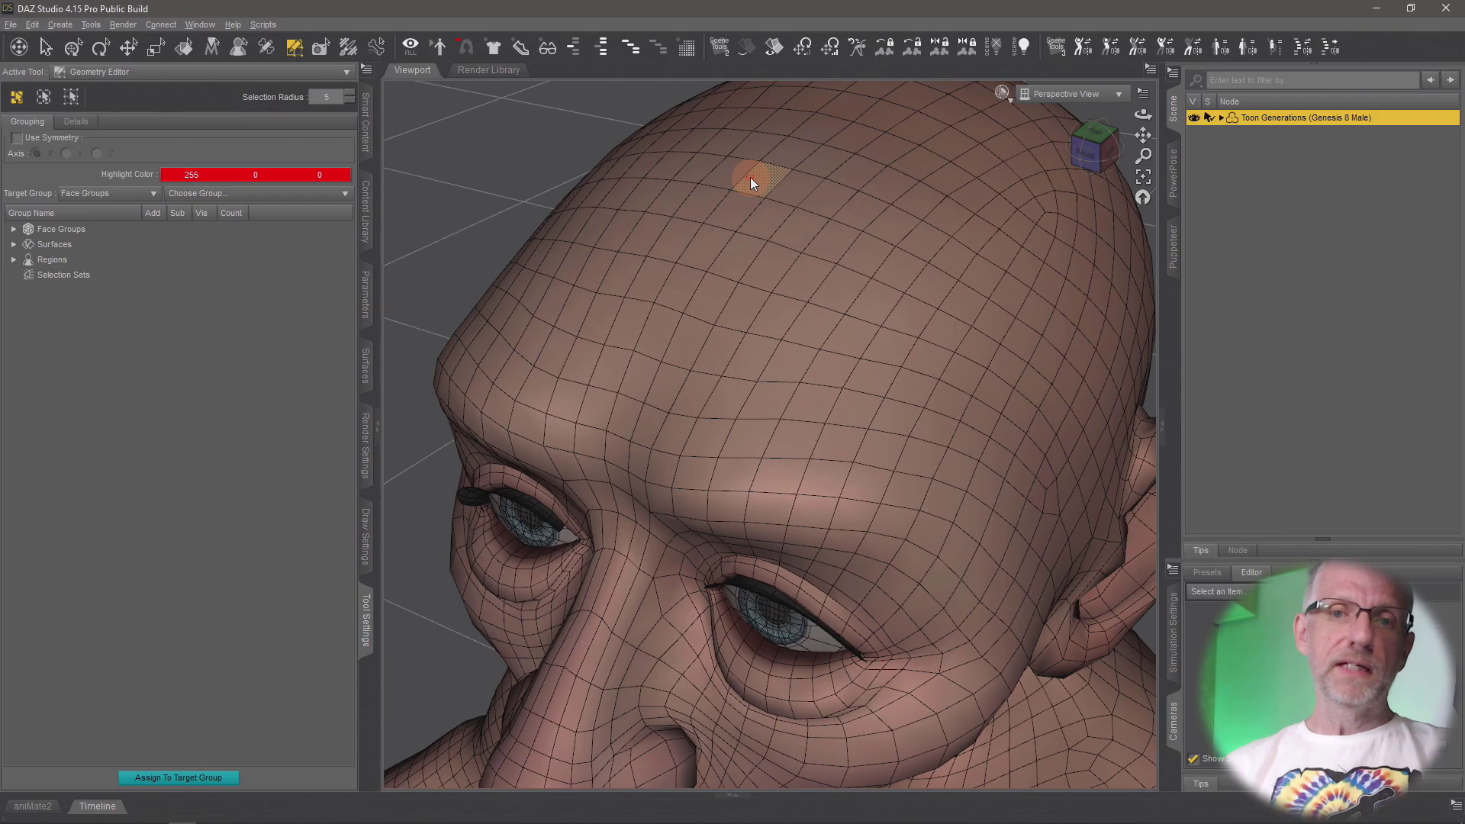
{"action": "mouse_move", "coordinate": [749, 177]}
{"action": "left_mouse_down"}
{"action": "mouse_move", "coordinate": [705, 204]}
{"action": "mouse_move", "coordinate": [720, 240]}
{"action": "mouse_move", "coordinate": [755, 238]}
{"action": "mouse_move", "coordinate": [789, 197]}
{"action": "left_mouse_up"}
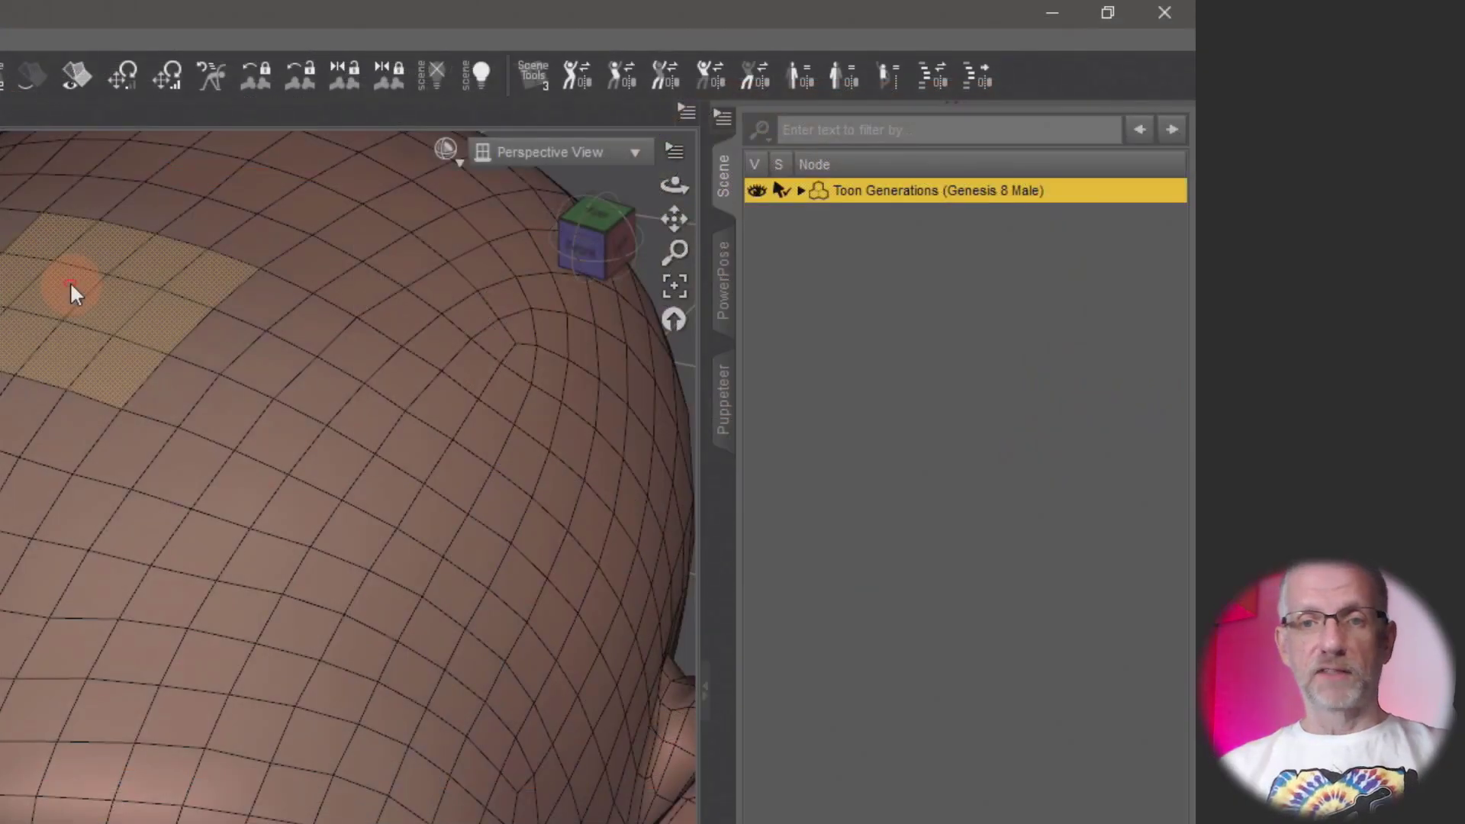
Hide the painted forehead polygons via Geometry Visibility > Hide Selected Polygon(s)
{"action": "right_click", "coordinate": [771, 178]}
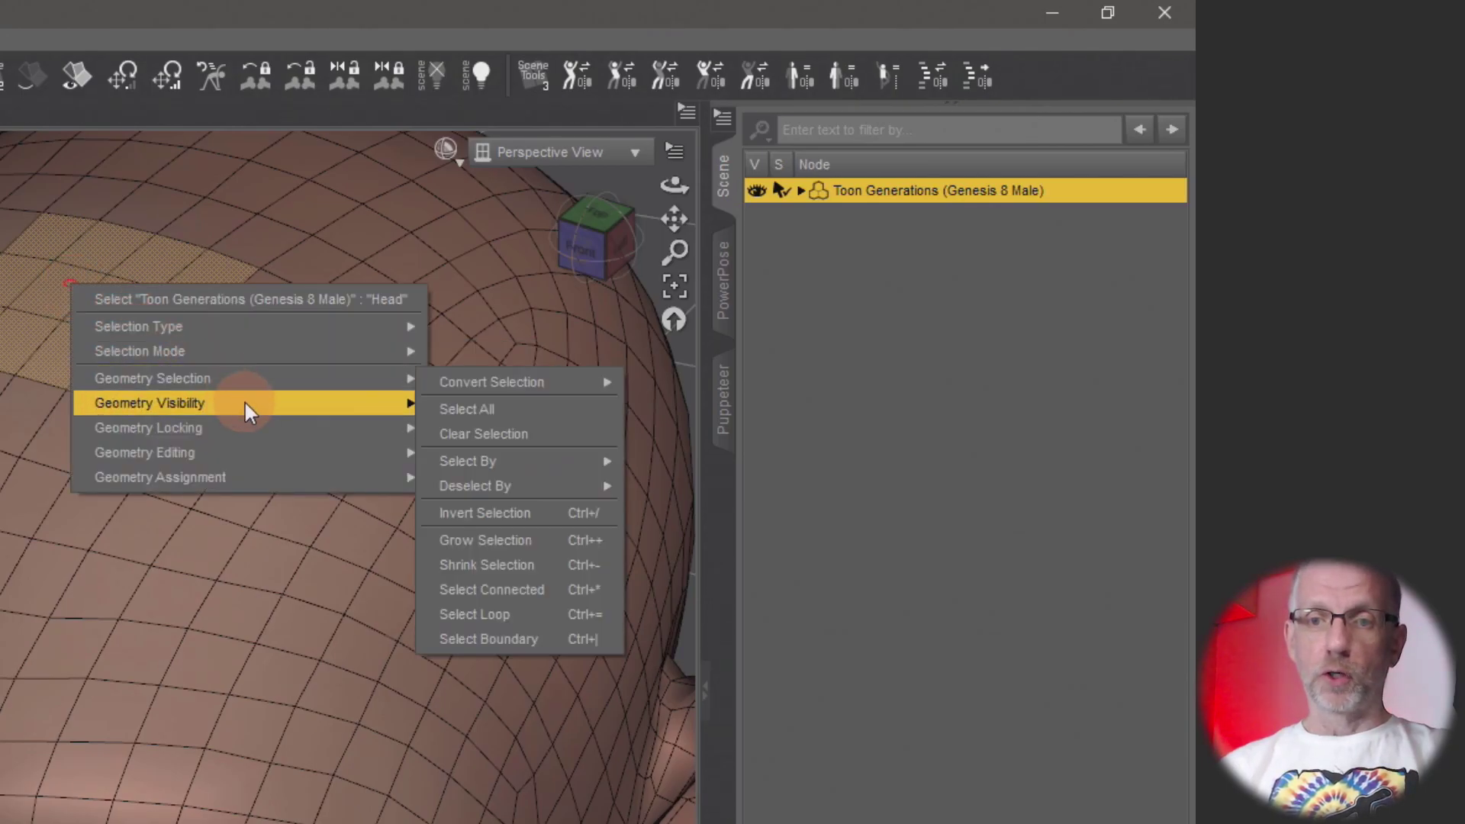
{"action": "mouse_move", "coordinate": [250, 408]}
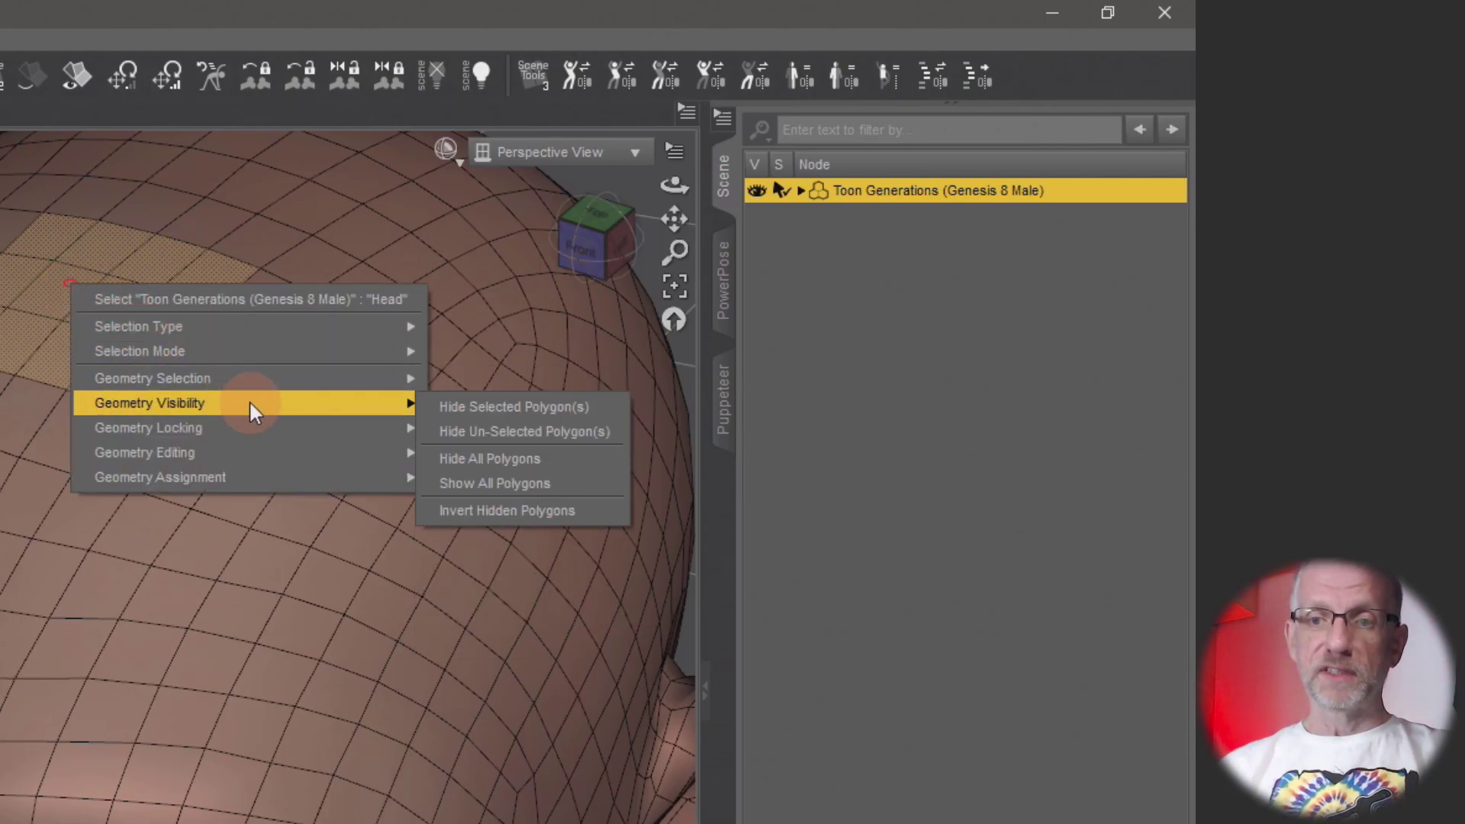
{"action": "left_click", "coordinate": [581, 410]}
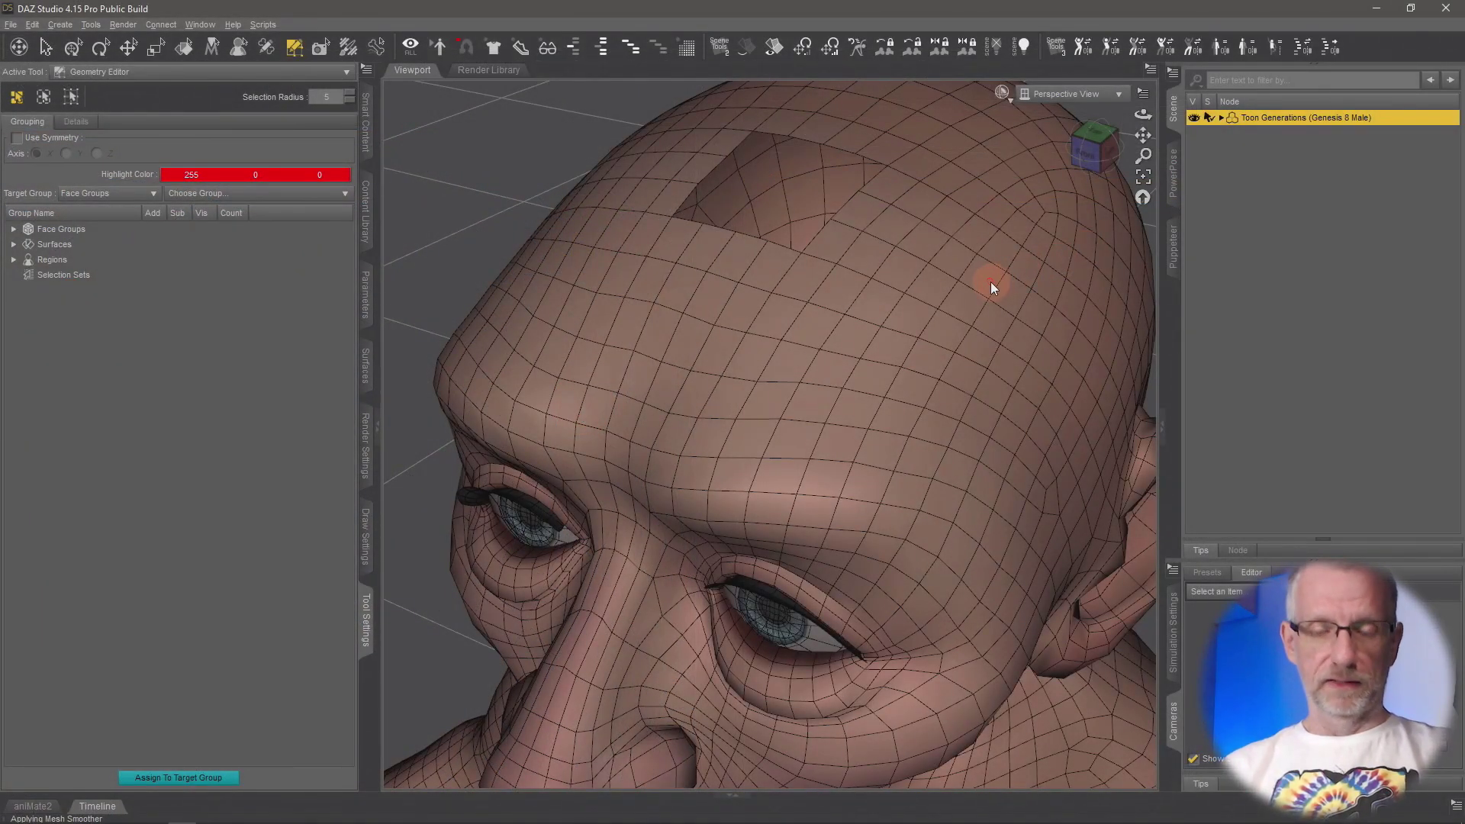
Orbit around the head to inspect the hole from above and in front
{"action": "left_click_drag", "start_coordinate": [990, 282], "coordinate": [990, 284], "text": "alt"}
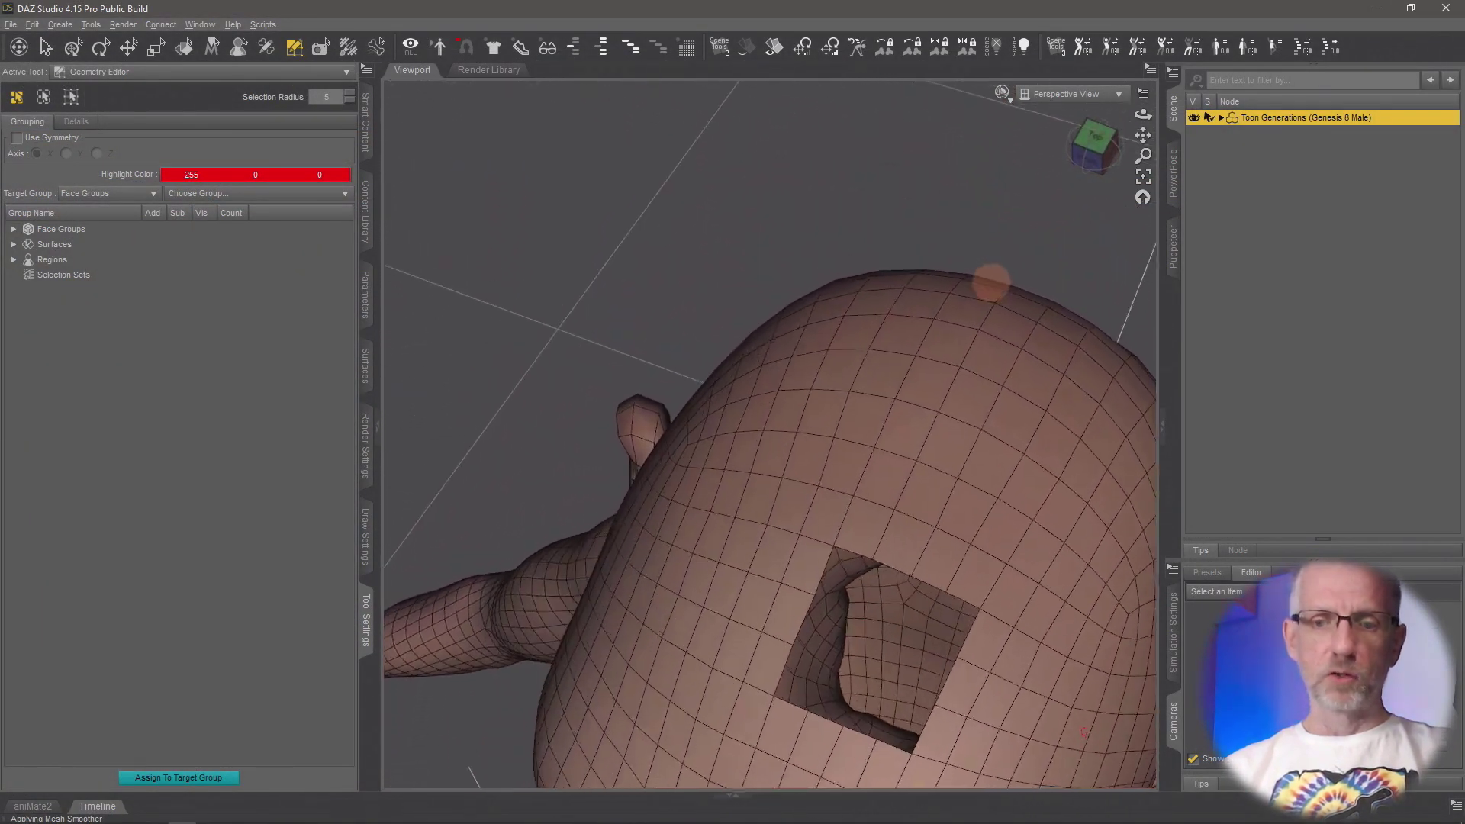
{"action": "left_click_drag", "start_coordinate": [1084, 732], "coordinate": [1026, 373], "text": "alt"}
{"action": "left_click_drag", "start_coordinate": [992, 282], "coordinate": [992, 286], "text": "alt"}
{"action": "scroll", "coordinate": [994, 282], "scroll_direction": "up", "scroll_amount": 5}
{"action": "scroll", "coordinate": [995, 283], "scroll_direction": "down", "scroll_amount": 10}
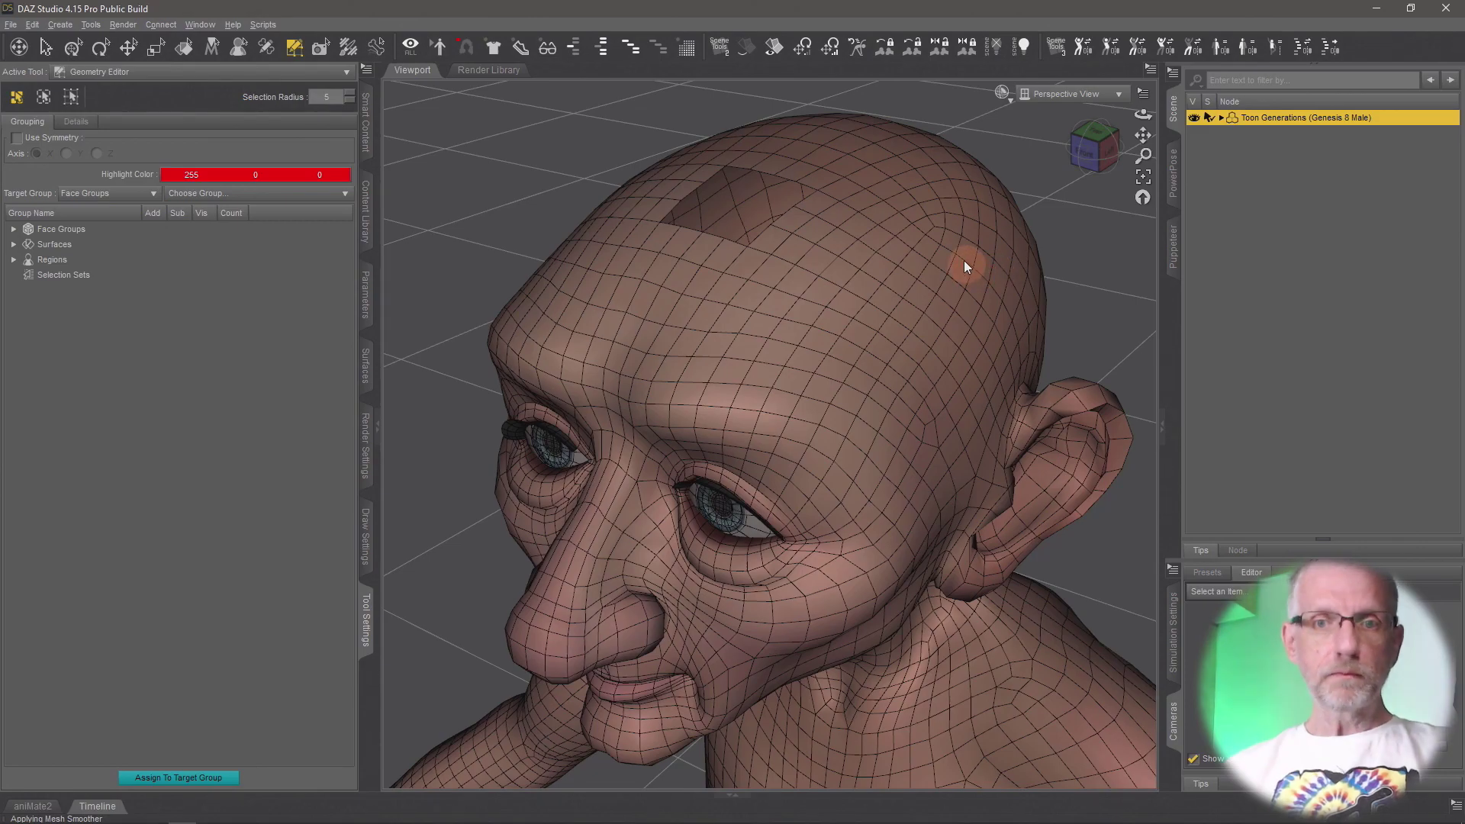
{"action": "middle_click_drag", "start_coordinate": [862, 240], "coordinate": [806, 214]}
Select scalp faces beside the hole and hide them with Hide Selected Polygon(s)
{"action": "left_click", "coordinate": [764, 206]}
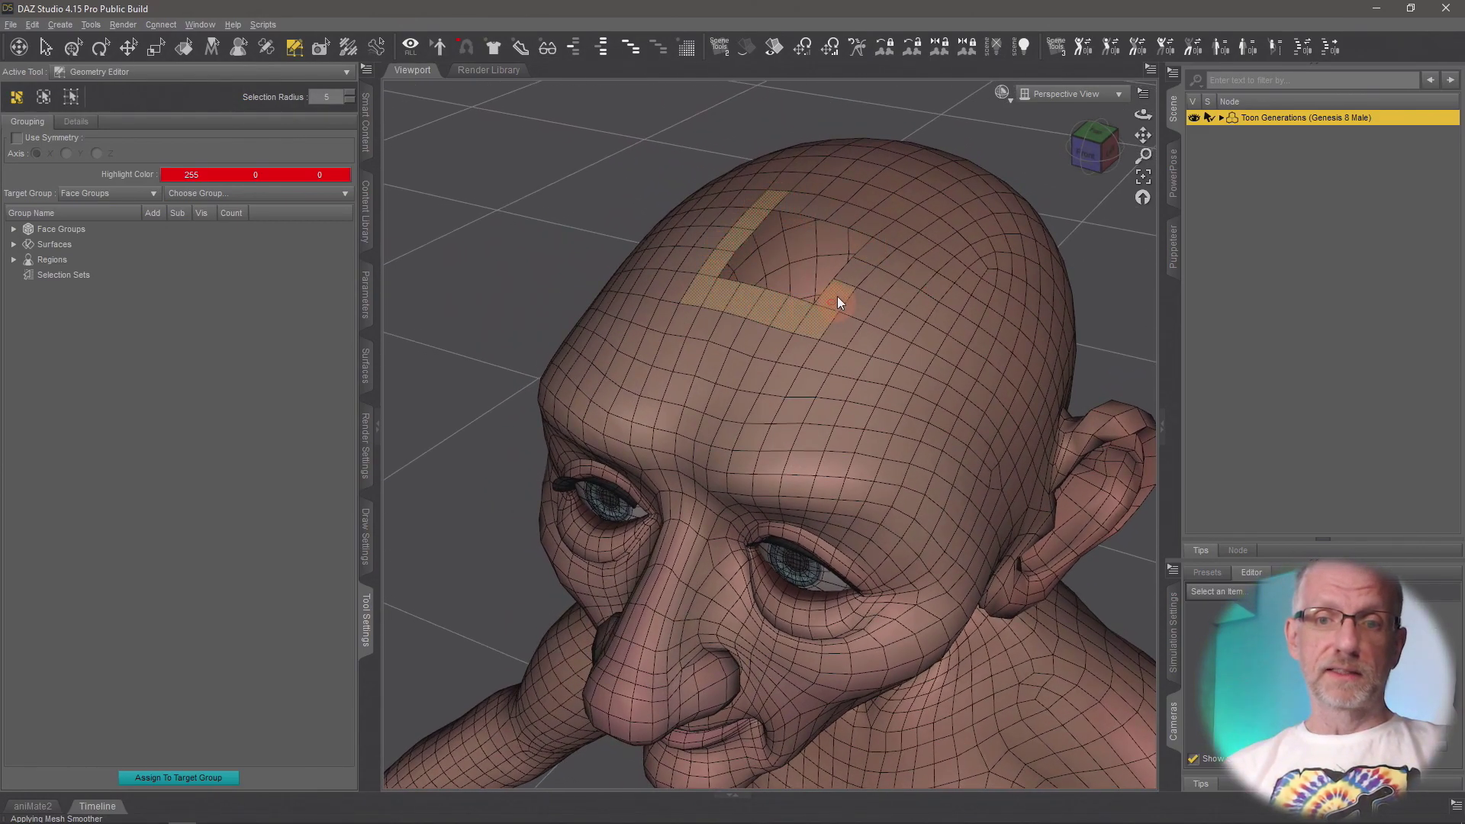
{"action": "right_click", "coordinate": [850, 223]}
{"action": "mouse_move", "coordinate": [935, 284]}
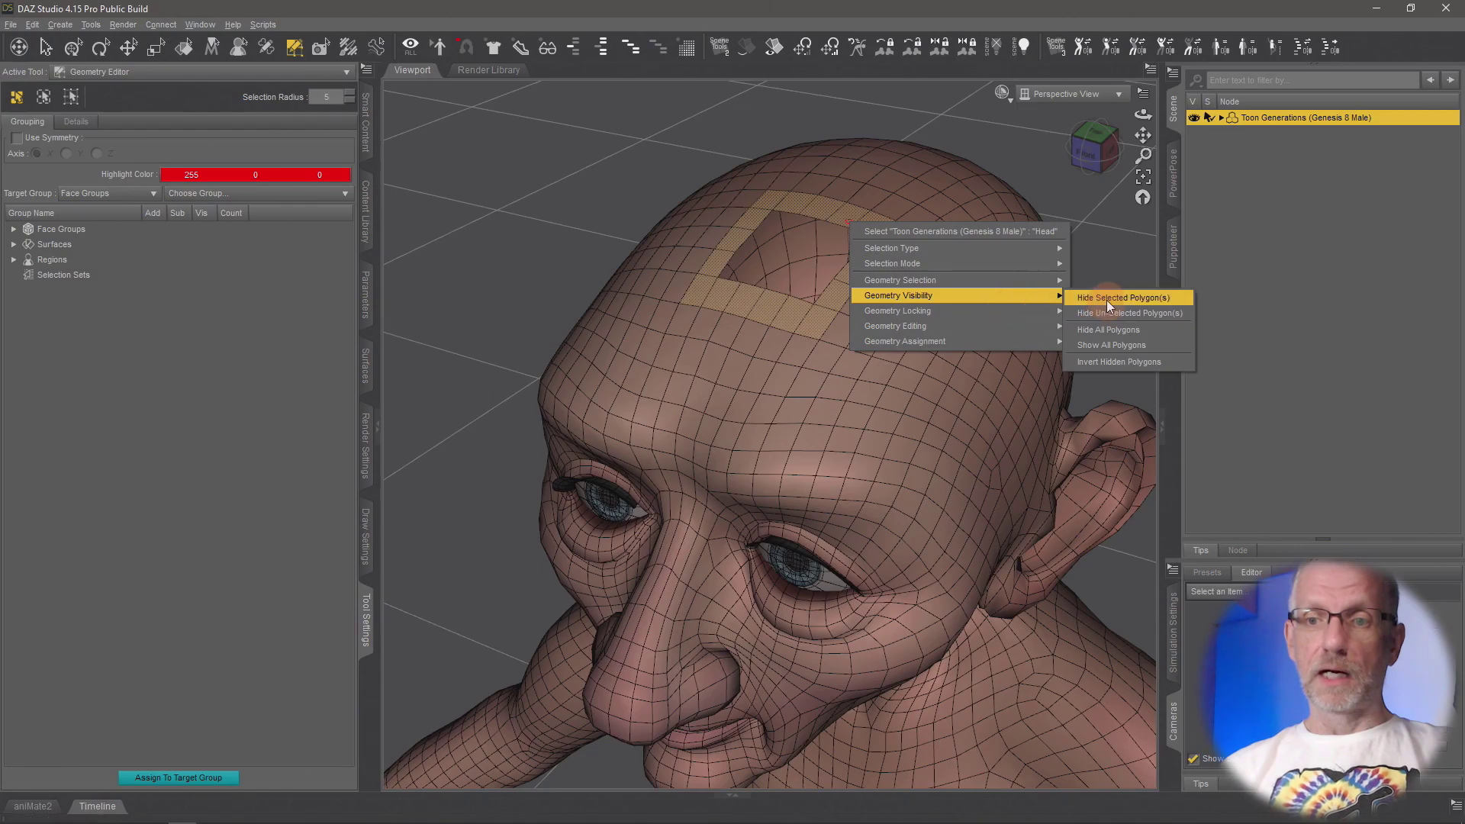
{"action": "left_click", "coordinate": [1108, 299]}
{"action": "left_click_drag", "start_coordinate": [847, 319], "coordinate": [907, 295], "text": "alt"}
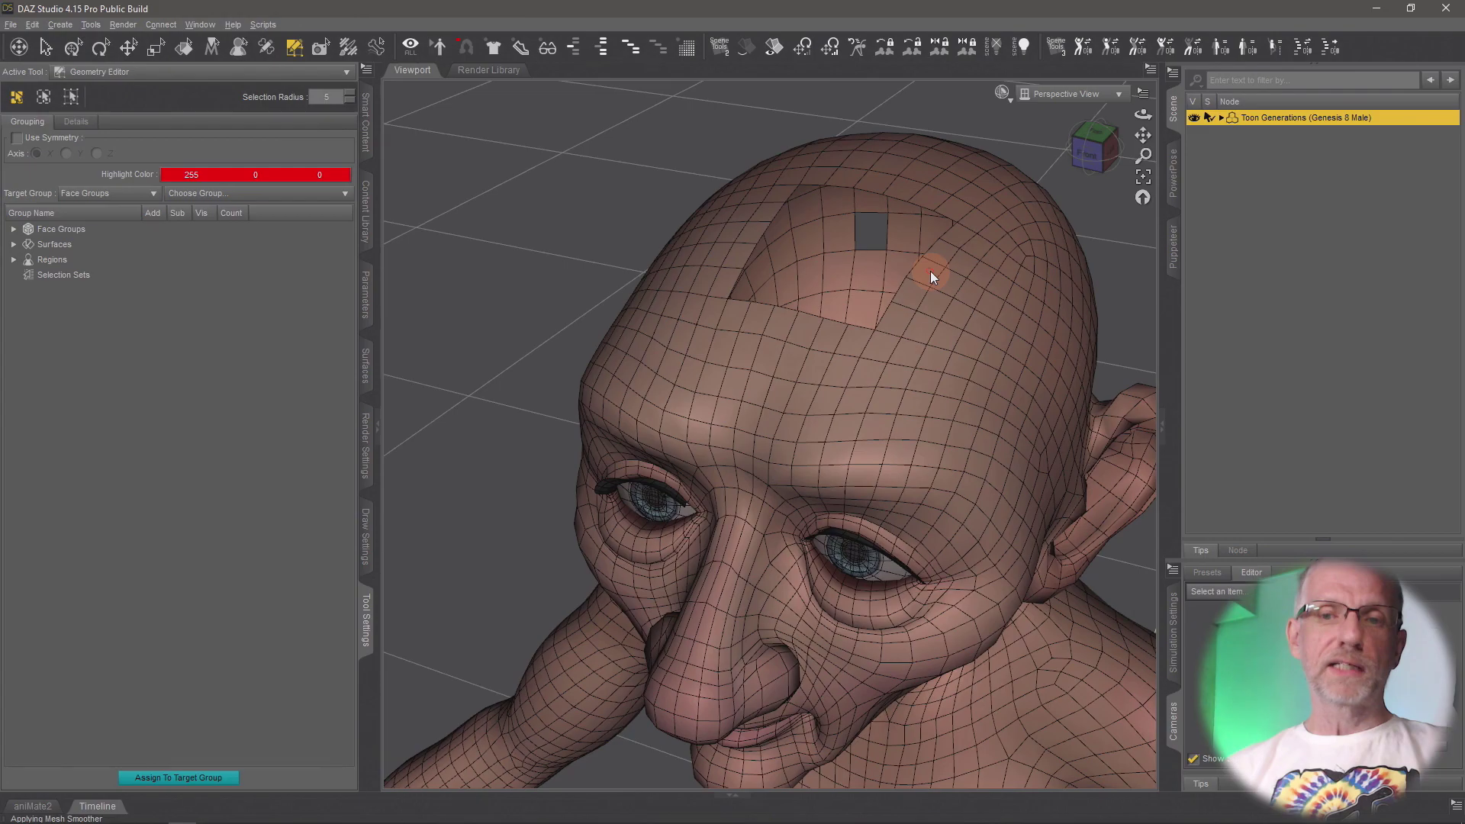
Restore every hidden polygon with Geometry Visibility > Show All Polygons
{"action": "right_click", "coordinate": [931, 272]}
{"action": "mouse_move", "coordinate": [1018, 340]}
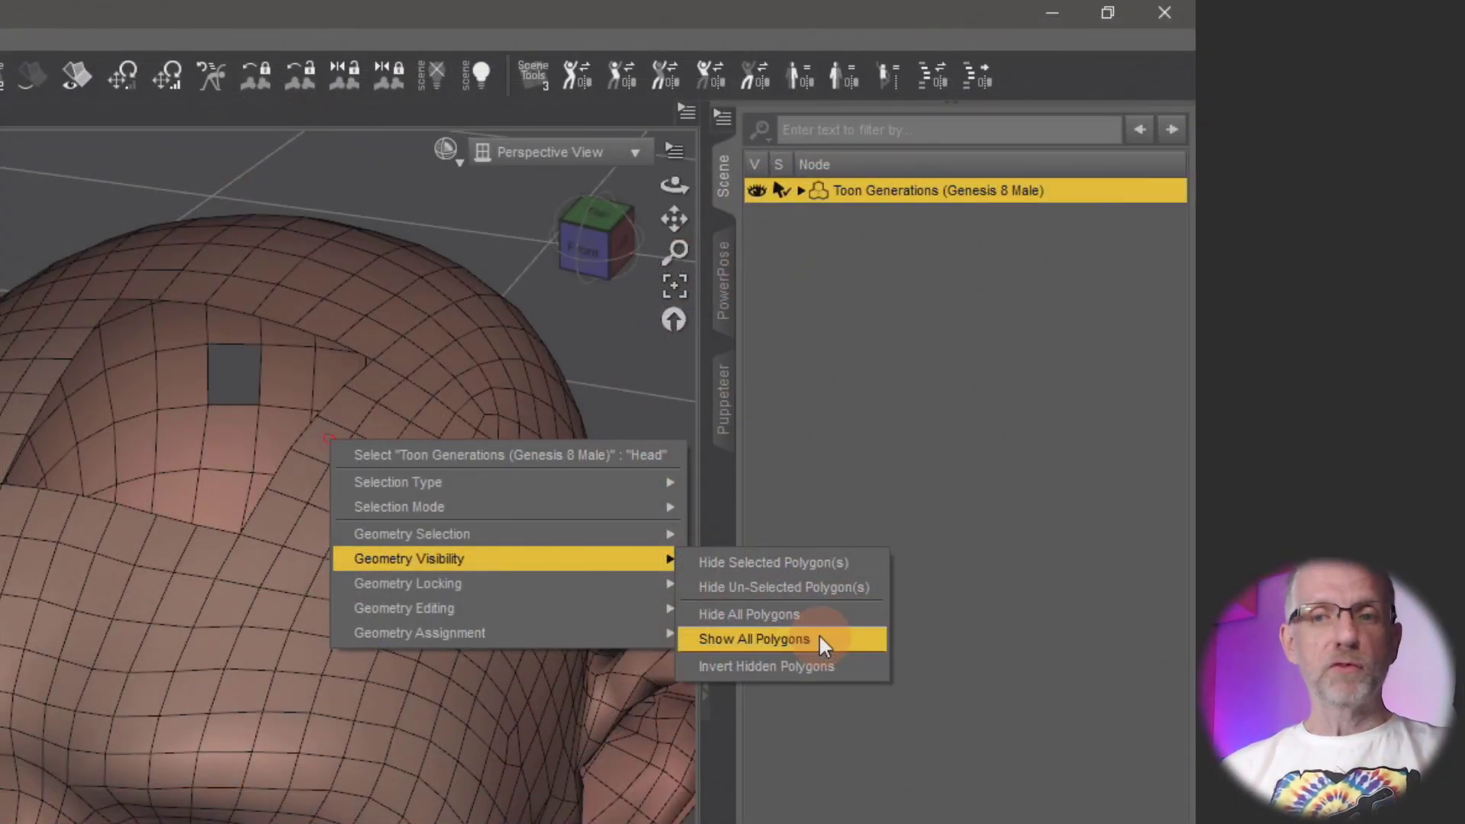
{"action": "left_click", "coordinate": [819, 643]}
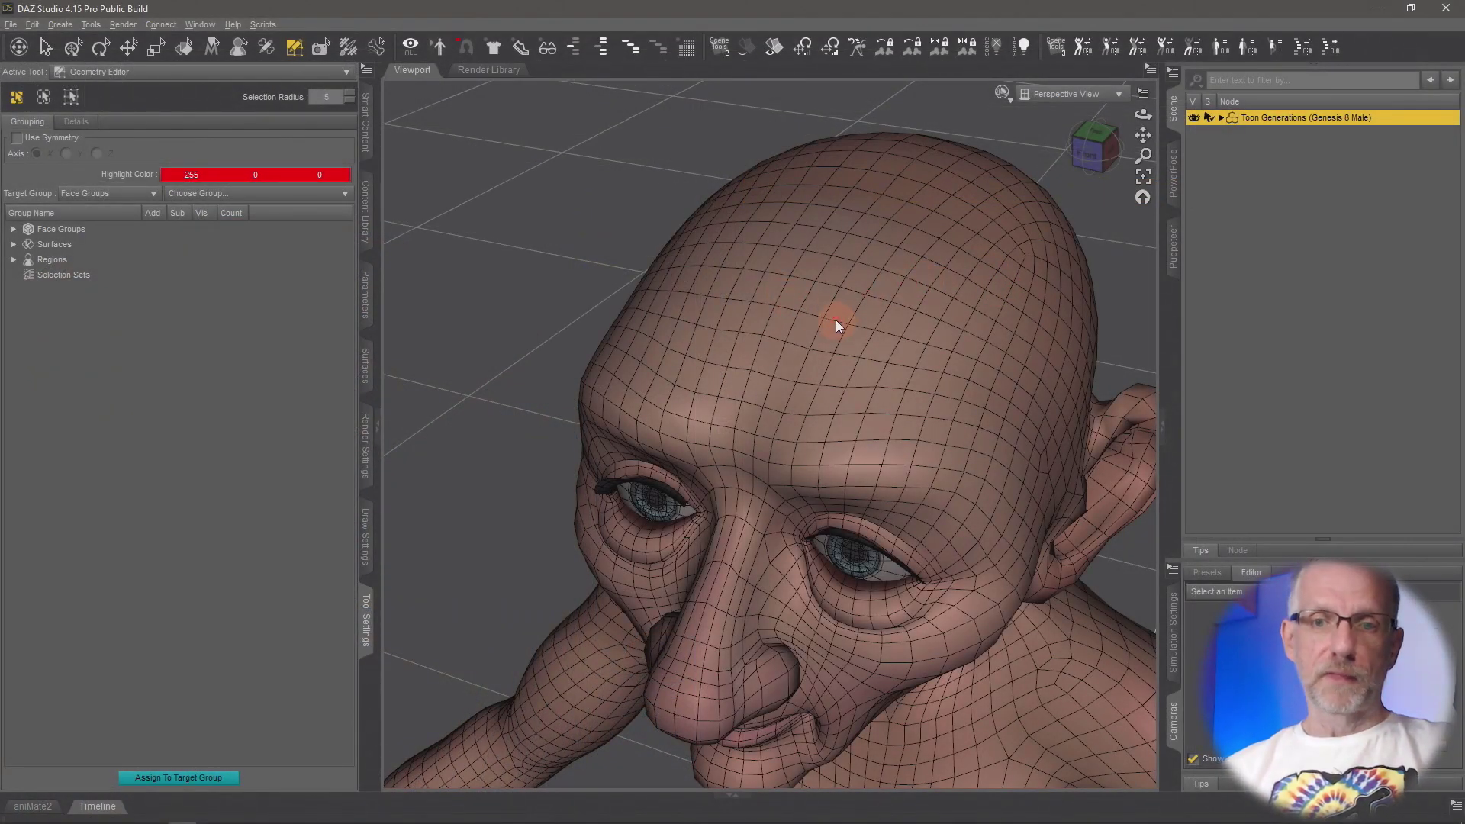
Move and orbit the view down to face the chest head-on
{"action": "middle_click_drag", "start_coordinate": [835, 319], "coordinate": [835, 317]}
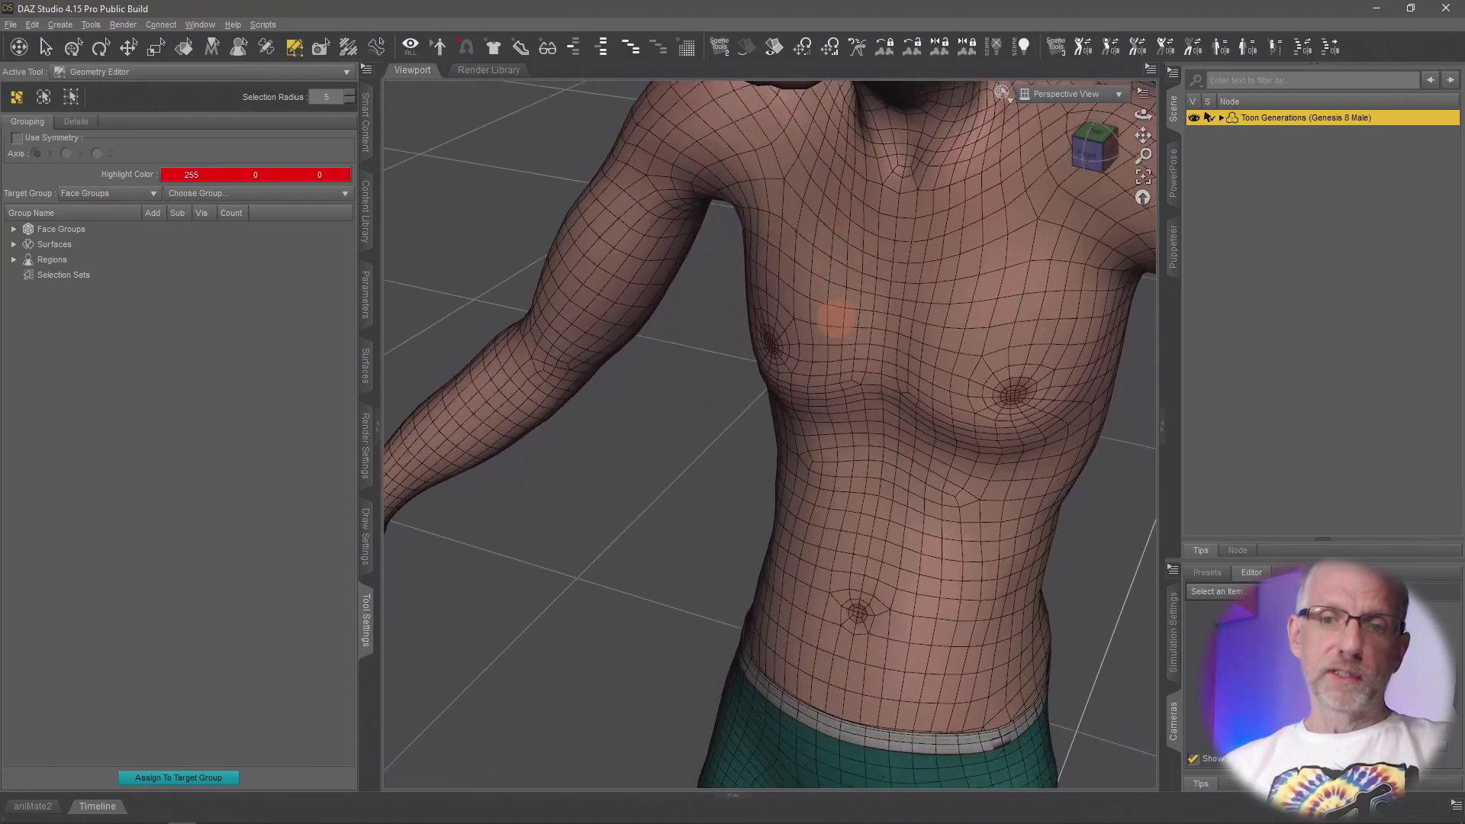
{"action": "middle_click_drag", "start_coordinate": [859, 396], "coordinate": [946, 471]}
{"action": "scroll", "coordinate": [946, 471], "scroll_direction": "up", "scroll_amount": 3}
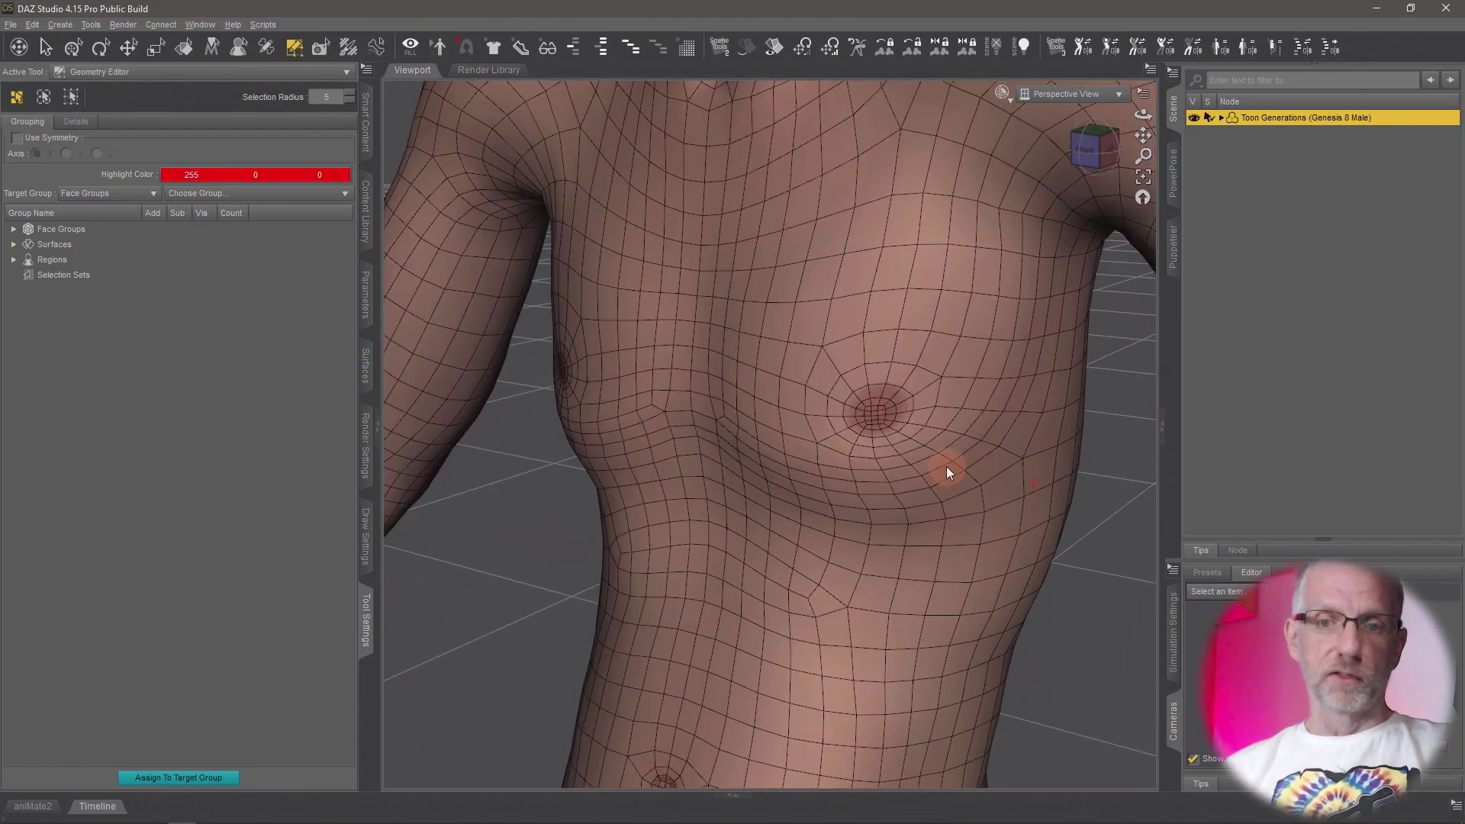
{"action": "scroll", "coordinate": [946, 471], "scroll_direction": "down", "scroll_amount": 3}
{"action": "middle_click_drag", "start_coordinate": [798, 497], "coordinate": [811, 515]}
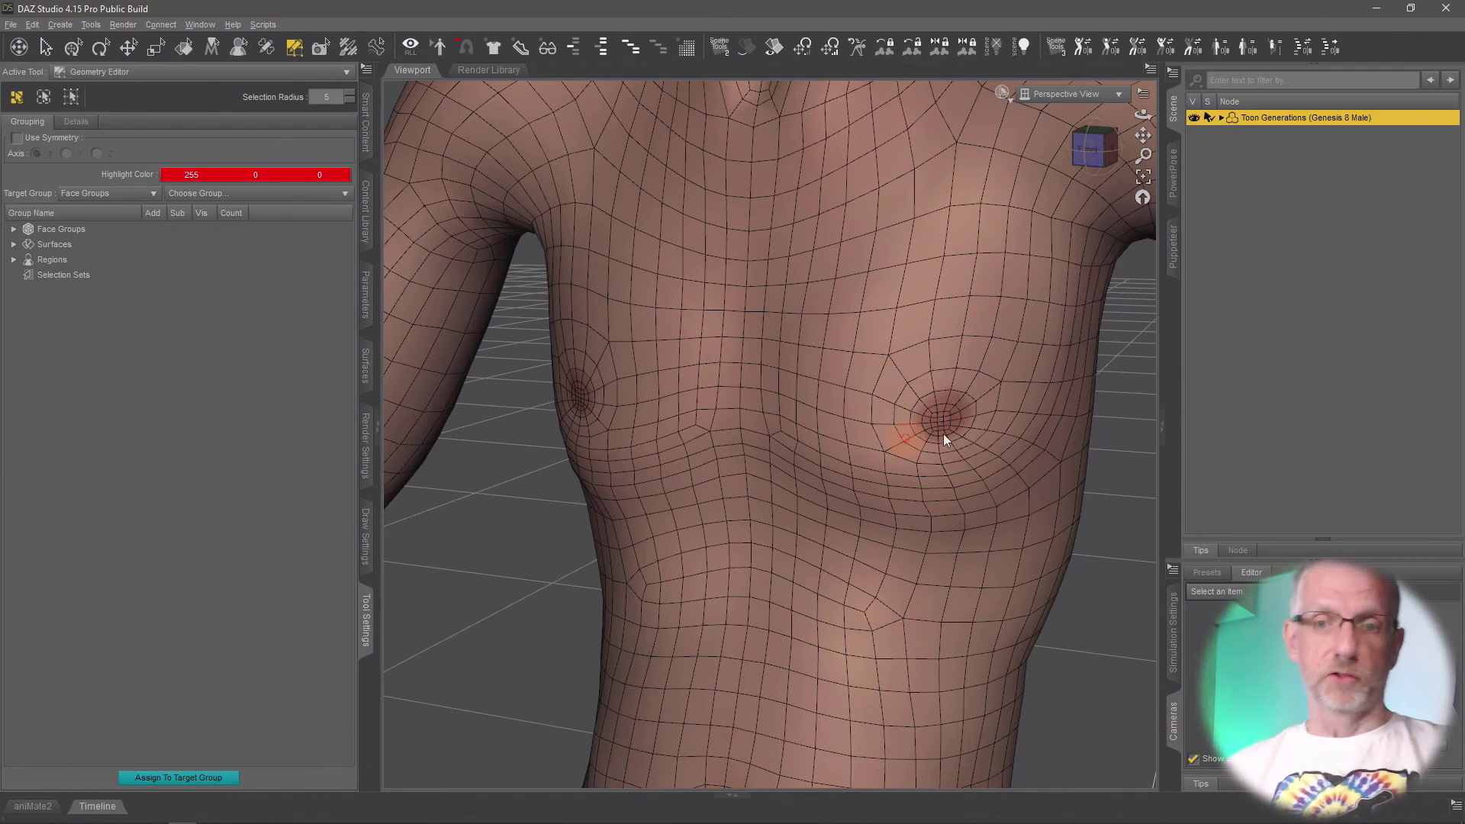
Paint a ring of faces around the left-hand nipple, discarding an earlier right-hand selection
{"action": "left_click_drag", "start_coordinate": [954, 355], "coordinate": [885, 391]}
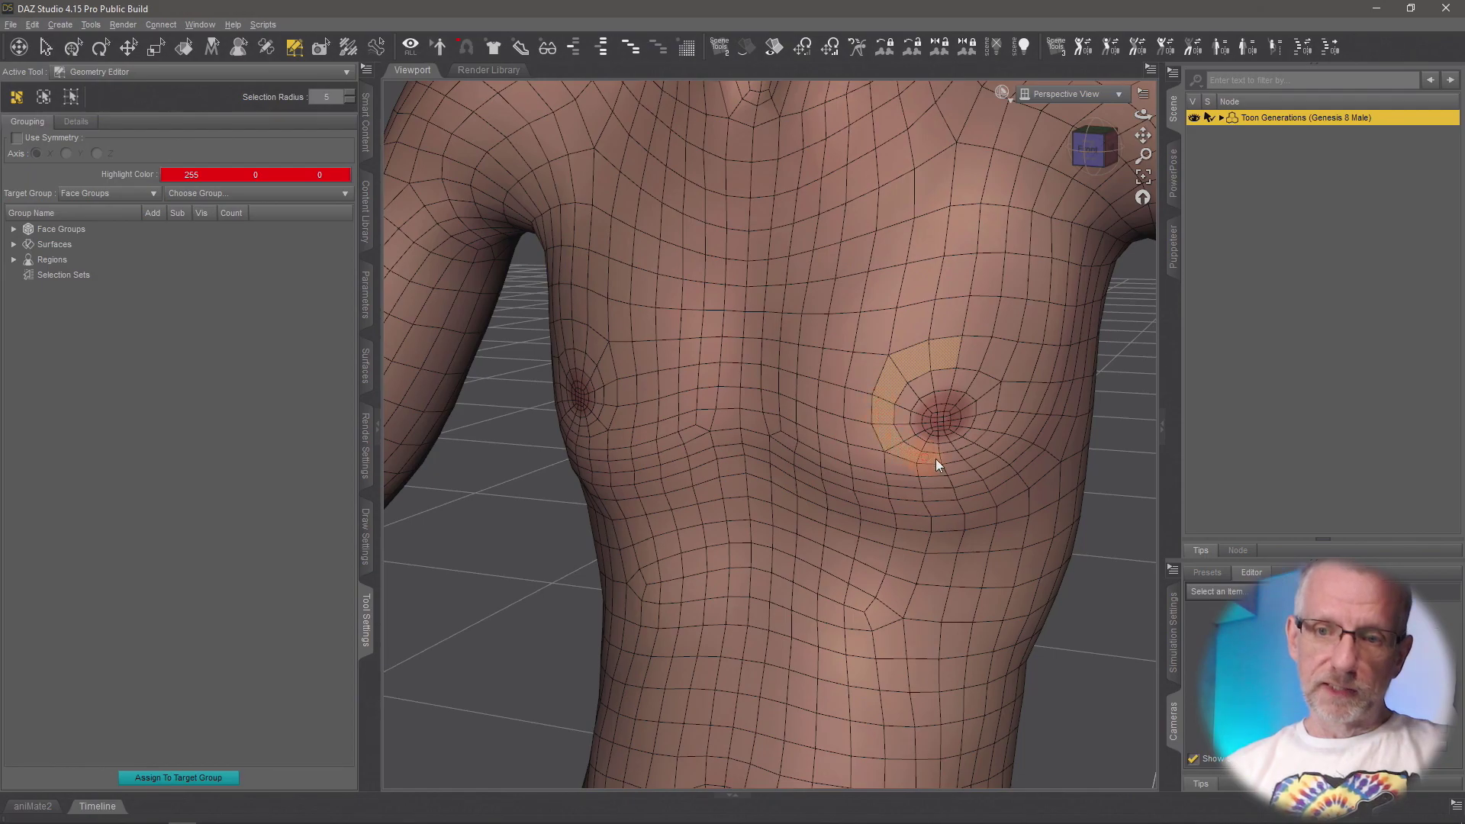
{"action": "mouse_move", "coordinate": [953, 422]}
{"action": "left_mouse_down"}
{"action": "mouse_move", "coordinate": [911, 396]}
{"action": "mouse_move", "coordinate": [966, 403]}
{"action": "mouse_move", "coordinate": [934, 403]}
{"action": "mouse_move", "coordinate": [914, 432]}
{"action": "left_mouse_up"}
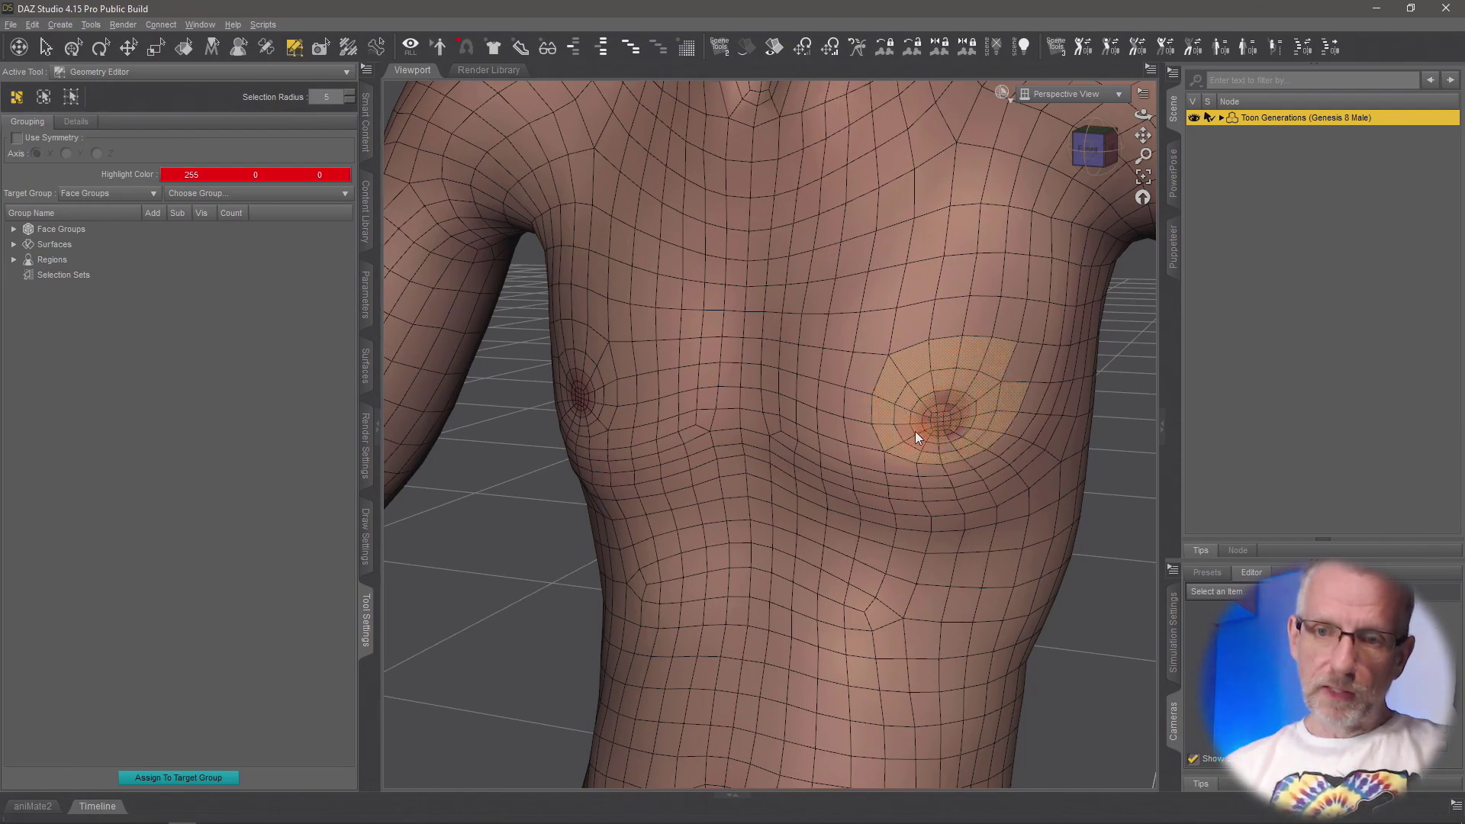
{"action": "left_click", "coordinate": [601, 358]}
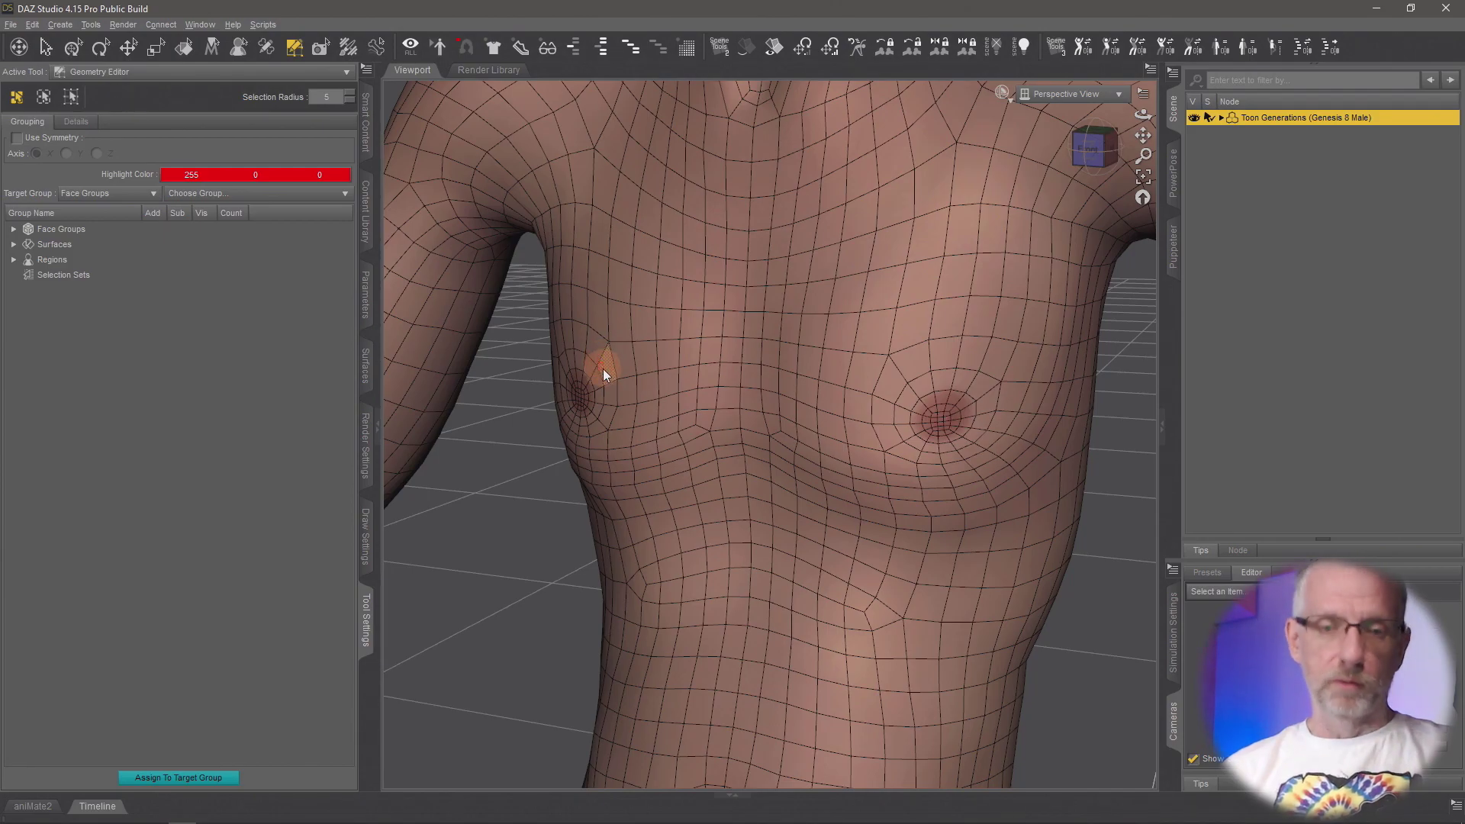
{"action": "mouse_move", "coordinate": [606, 369]}
{"action": "left_mouse_down"}
{"action": "mouse_move", "coordinate": [577, 356]}
{"action": "mouse_move", "coordinate": [588, 442]}
{"action": "mouse_move", "coordinate": [583, 355]}
{"action": "left_mouse_up"}
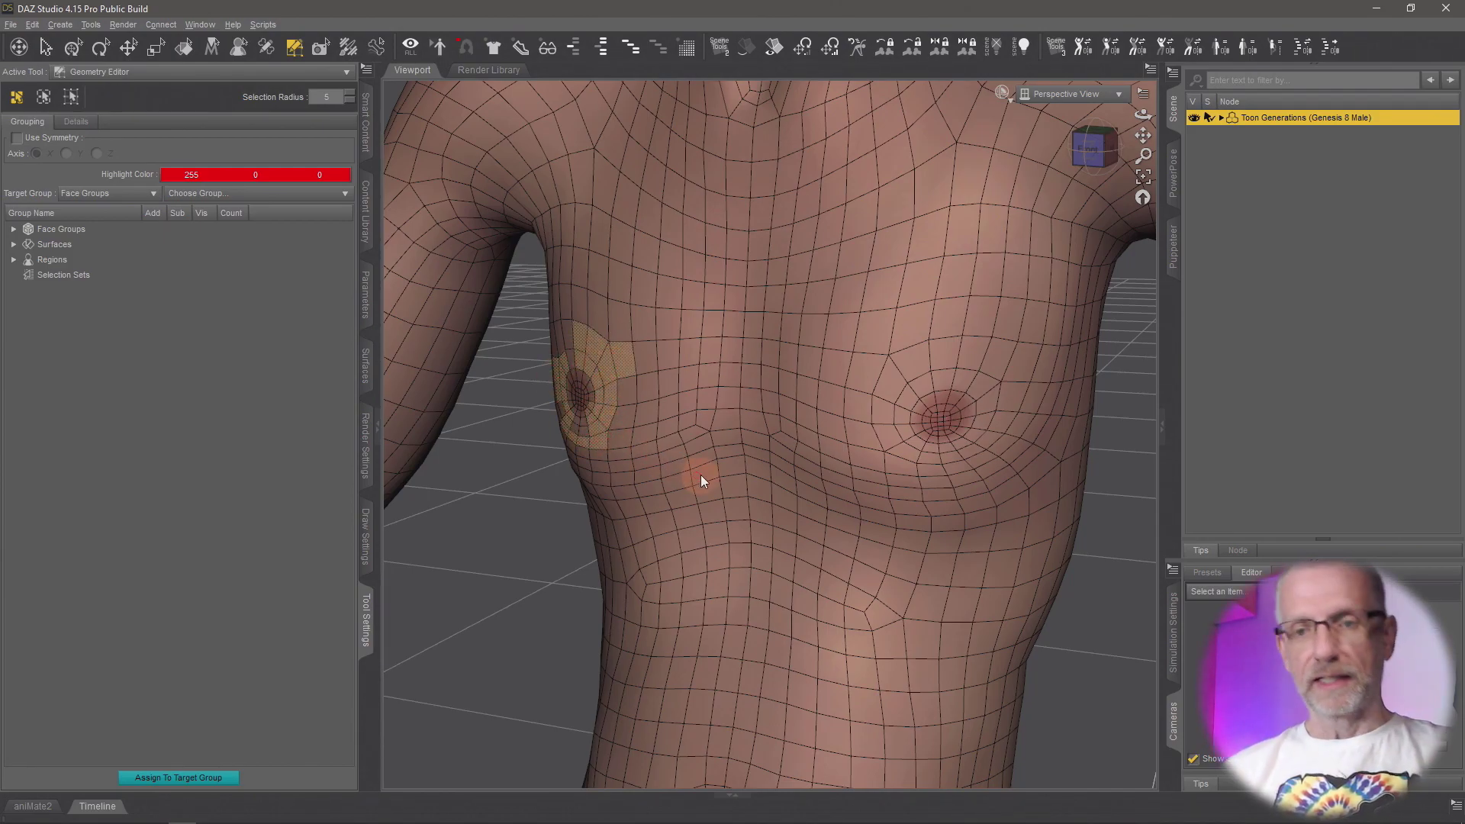
{"action": "left_click_drag", "start_coordinate": [702, 470], "coordinate": [778, 470], "text": "alt"}
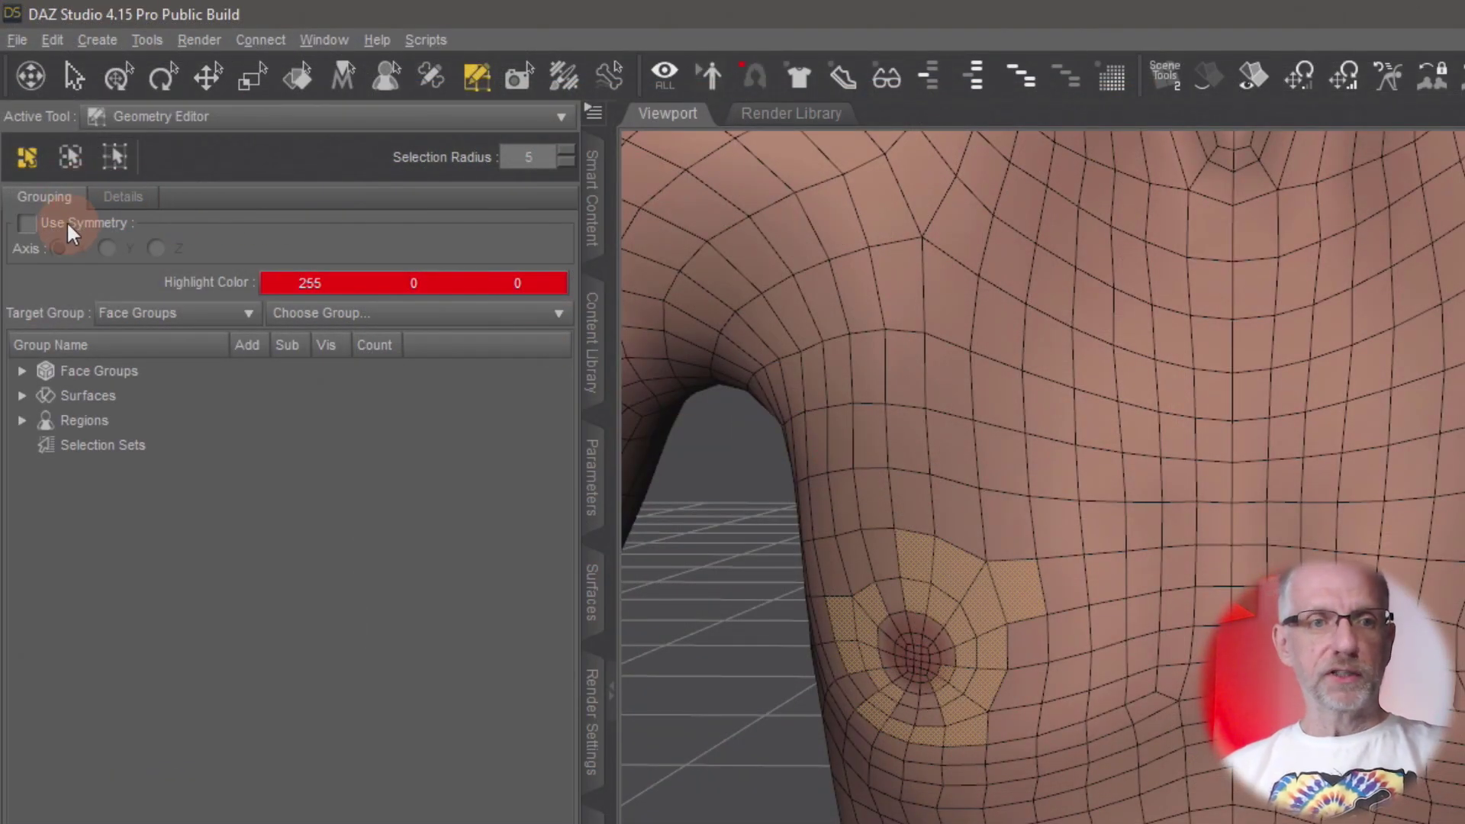
Turn on X-axis symmetry, clear the old selection, and paint matching face patches around both nipples
{"action": "left_click", "coordinate": [67, 222]}
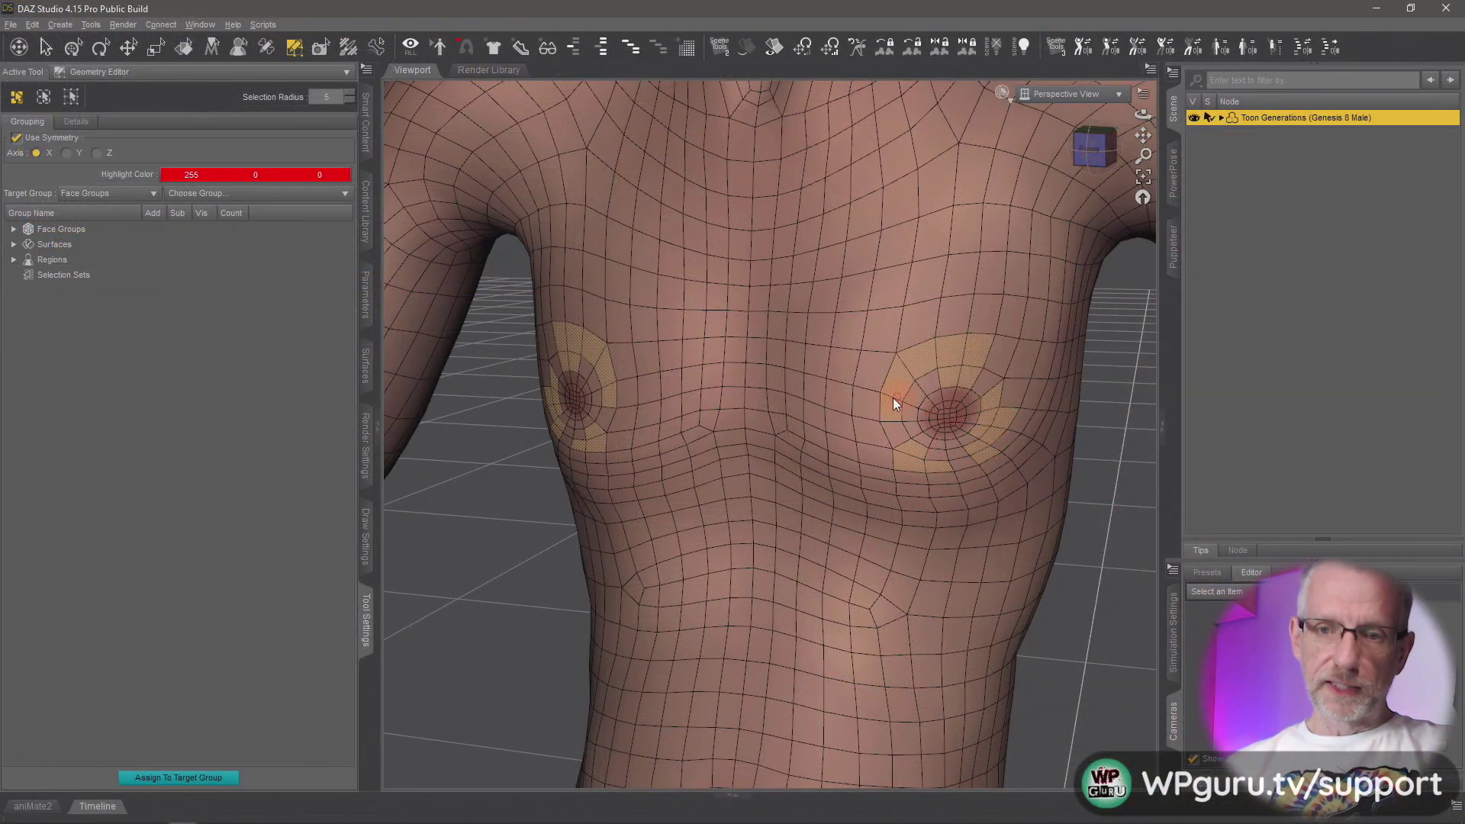
{"action": "key", "text": "ctrl+z"}
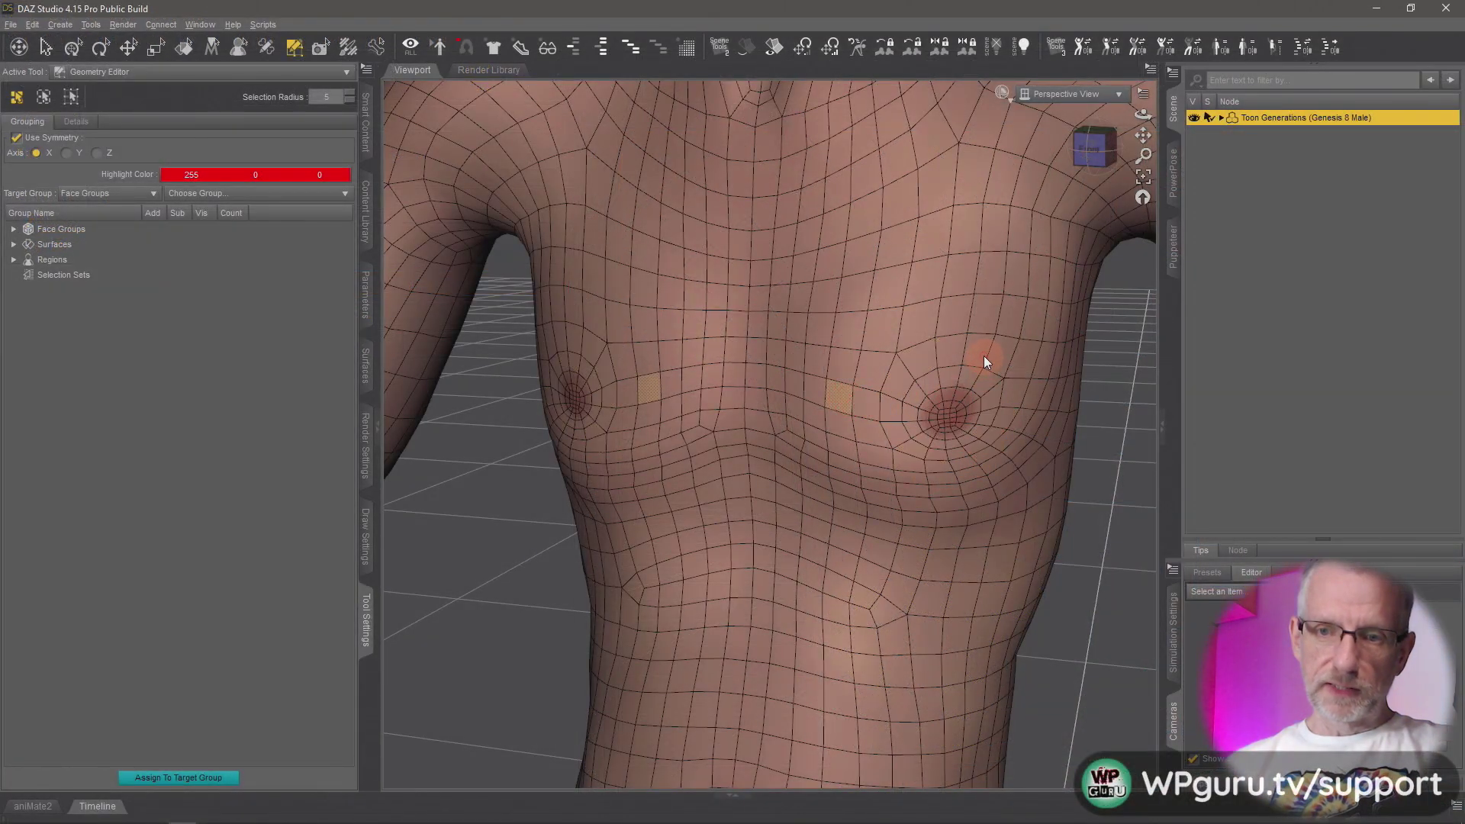
{"action": "mouse_move", "coordinate": [985, 362]}
{"action": "left_mouse_down"}
{"action": "mouse_move", "coordinate": [939, 361]}
{"action": "mouse_move", "coordinate": [915, 409]}
{"action": "mouse_move", "coordinate": [954, 428]}
{"action": "mouse_move", "coordinate": [973, 383]}
{"action": "mouse_move", "coordinate": [910, 393]}
{"action": "mouse_move", "coordinate": [906, 439]}
{"action": "mouse_move", "coordinate": [1007, 371]}
{"action": "mouse_move", "coordinate": [1007, 386]}
{"action": "mouse_move", "coordinate": [894, 450]}
{"action": "mouse_move", "coordinate": [943, 496]}
{"action": "left_mouse_up"}
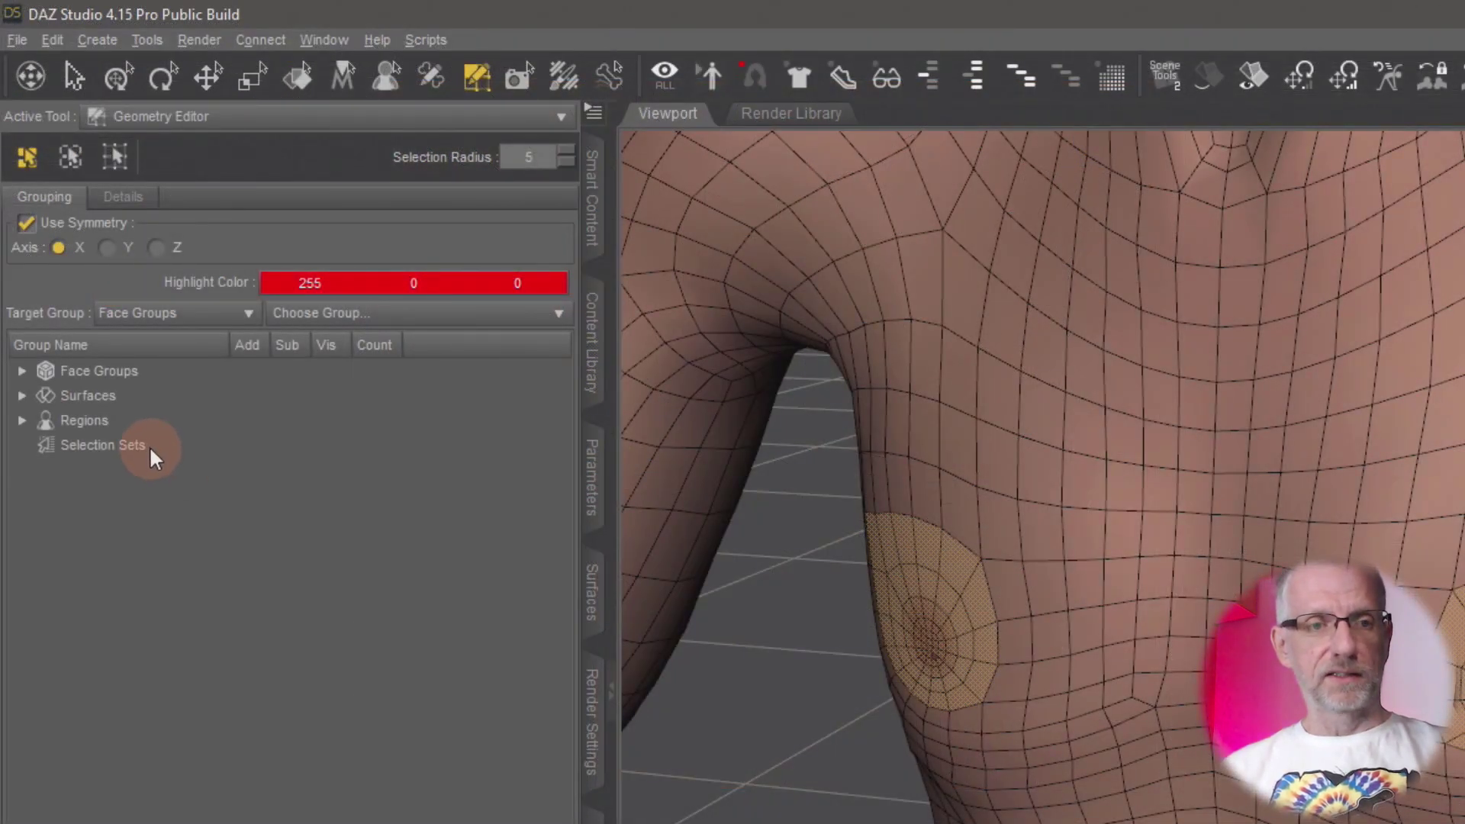
Save the 136 selected chest faces as a new selection set named 'Chest'
{"action": "left_click", "coordinate": [235, 454]}
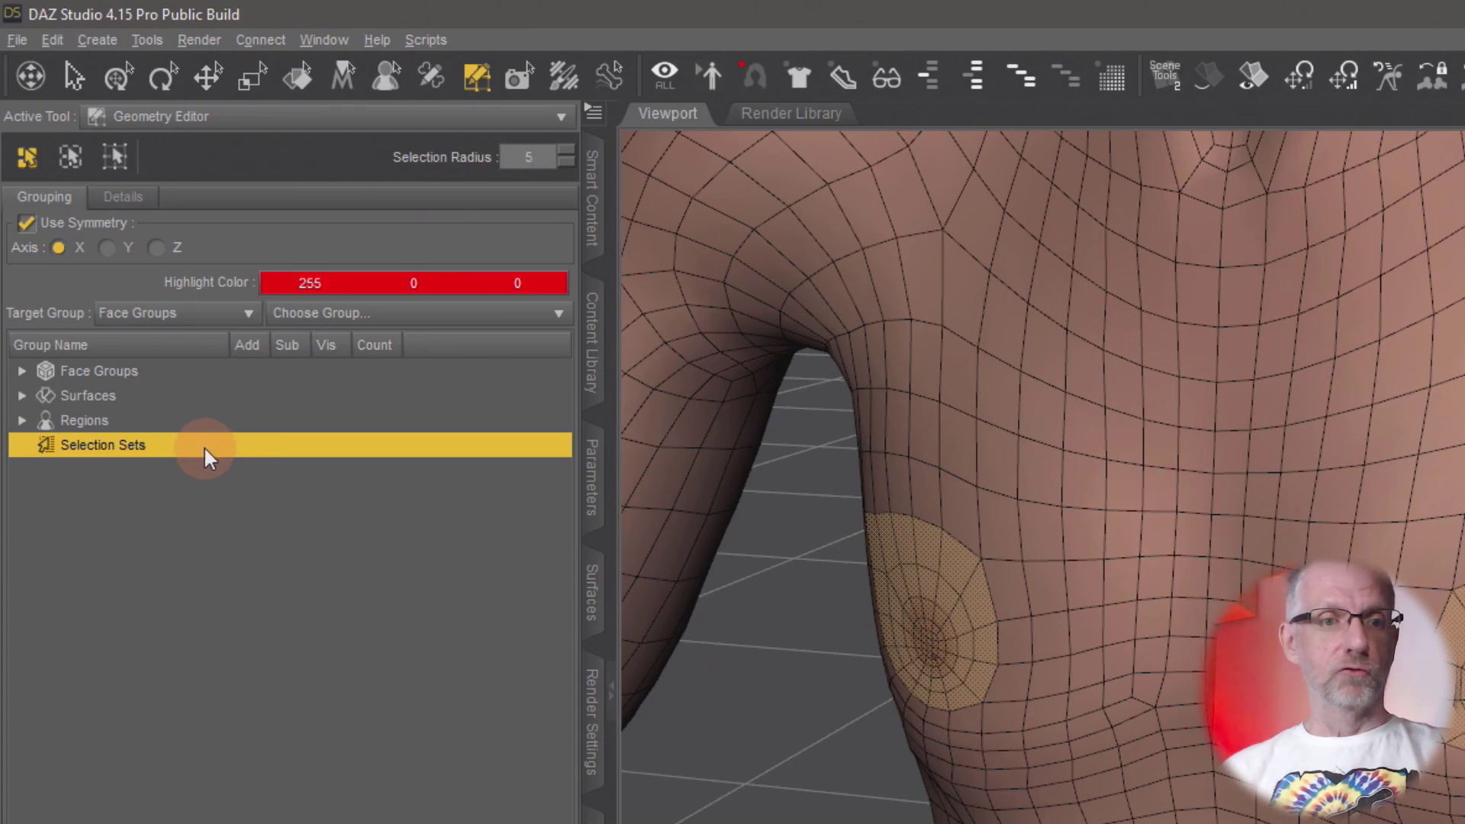
{"action": "right_click", "coordinate": [204, 446]}
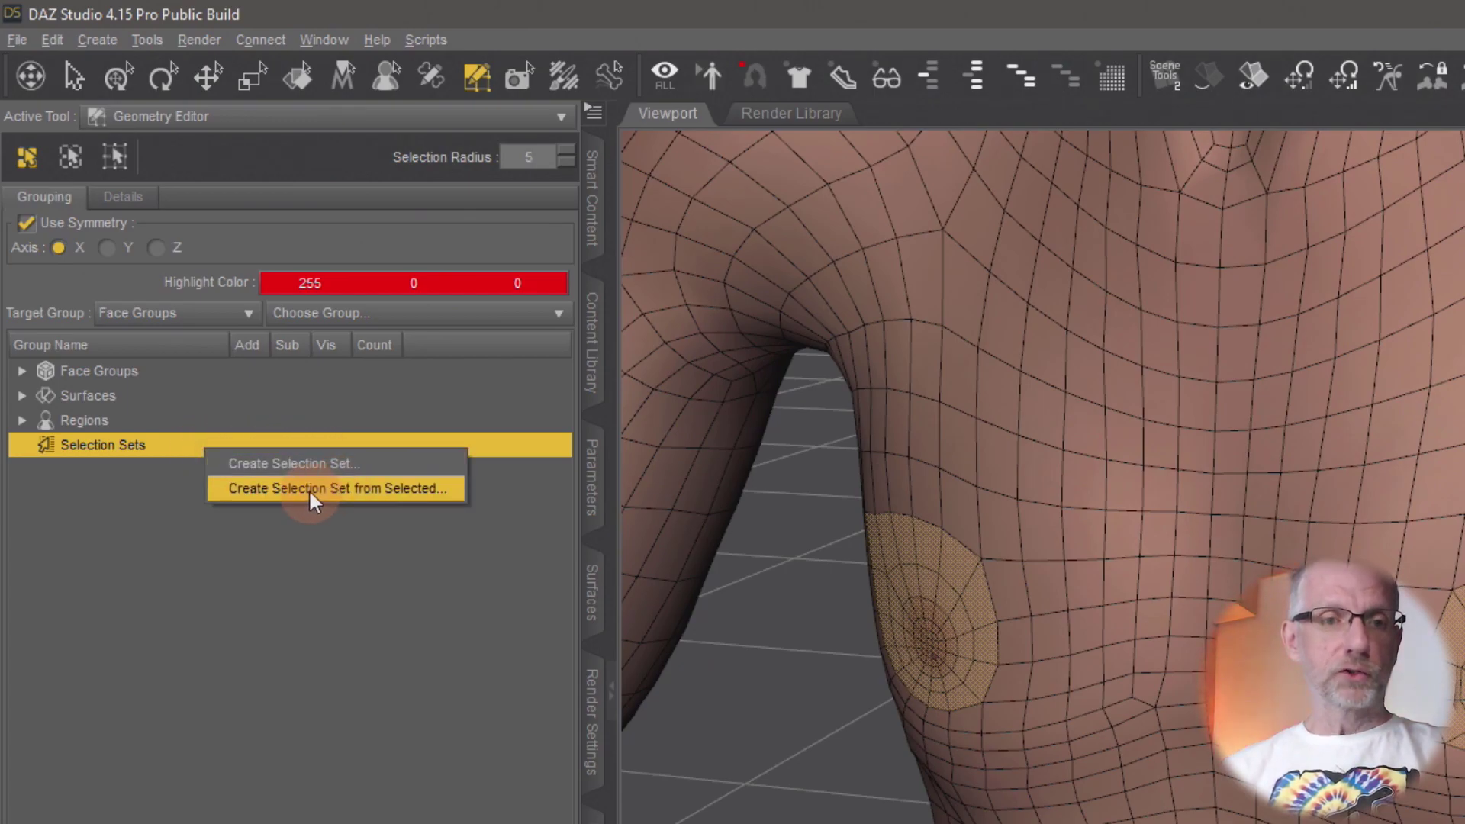
{"action": "left_click", "coordinate": [447, 500]}
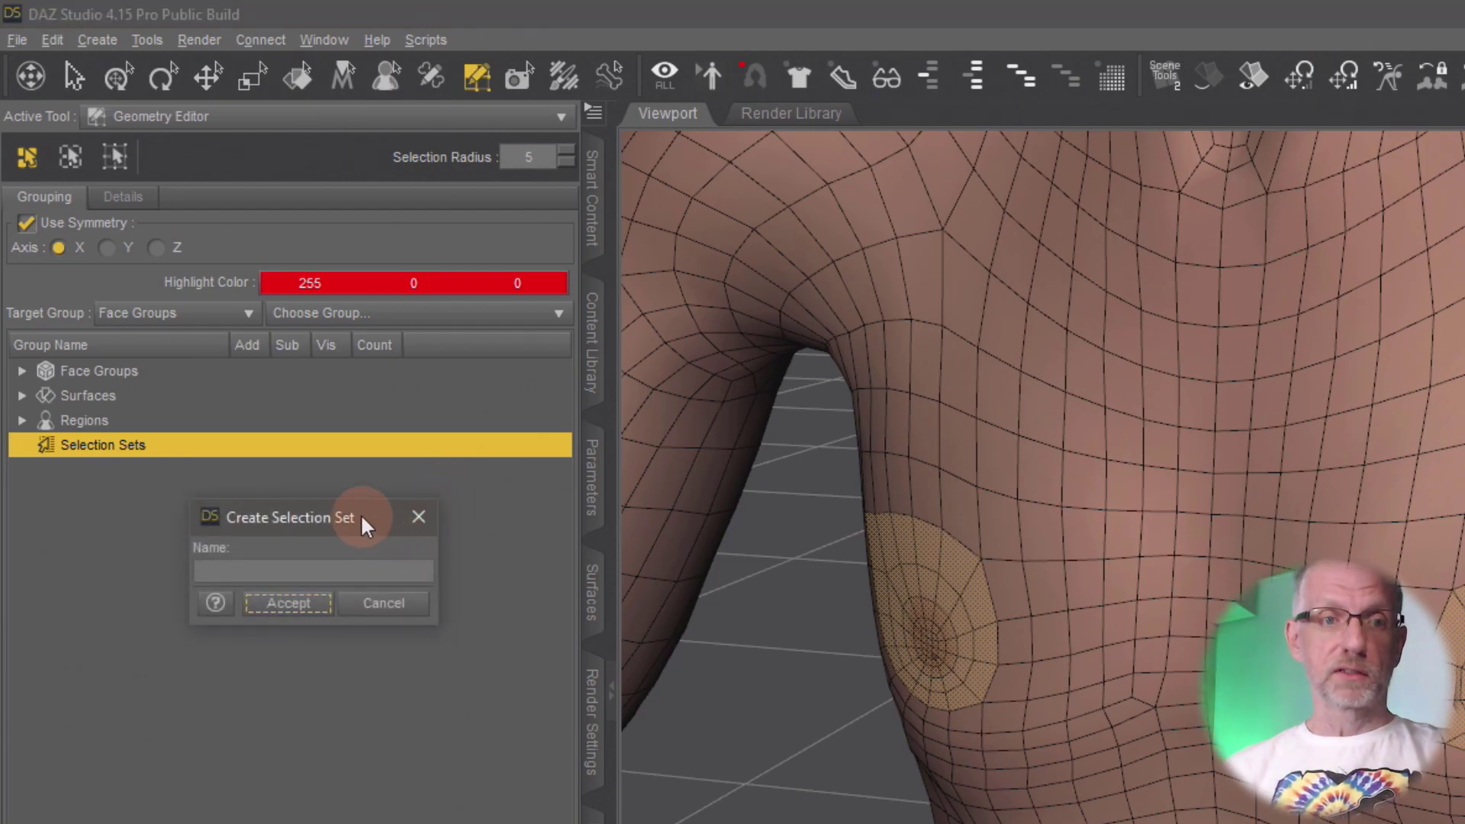
{"action": "left_click", "coordinate": [313, 568]}
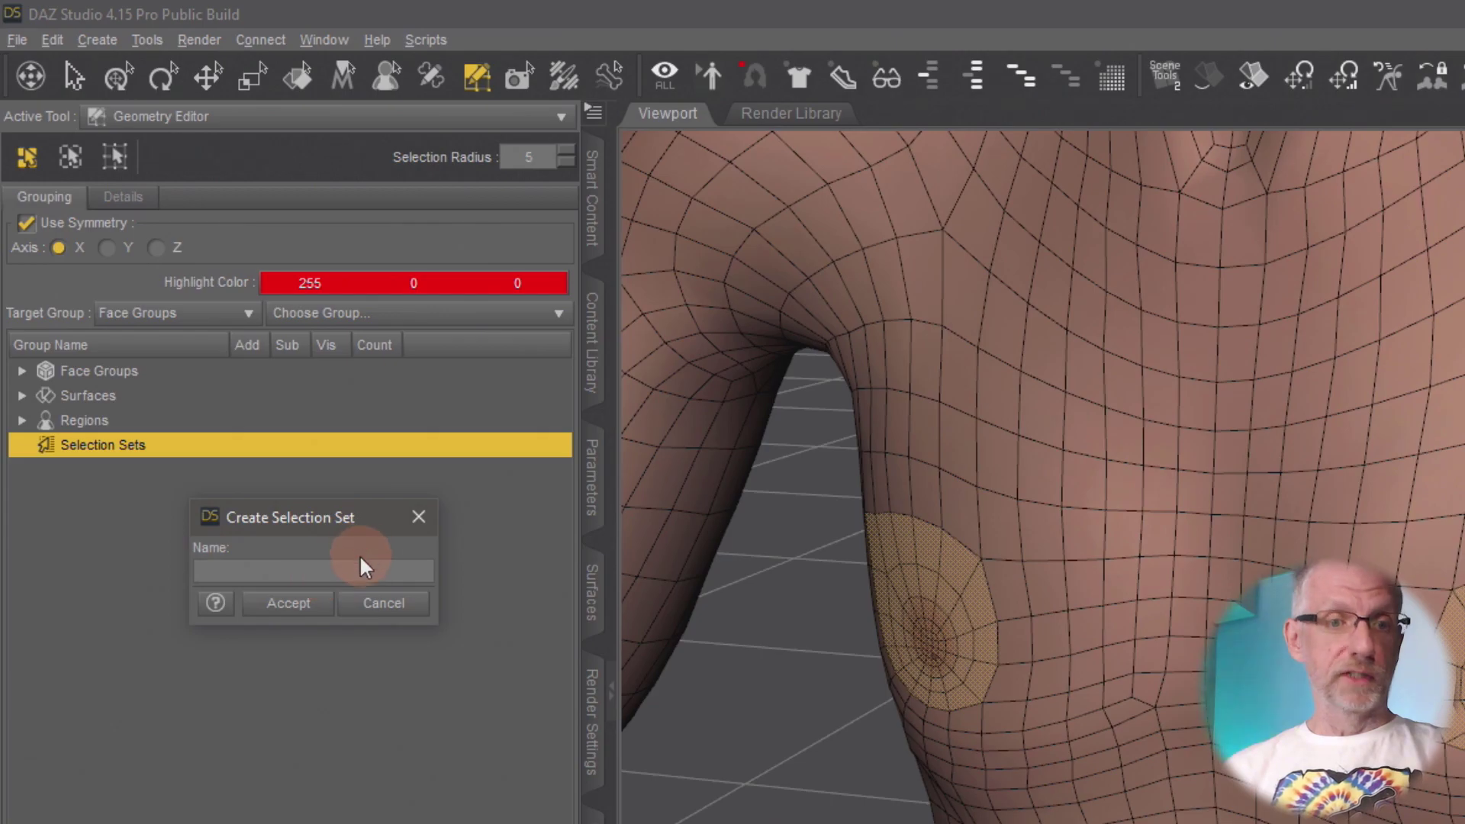
{"action": "type", "text": "Chest"}
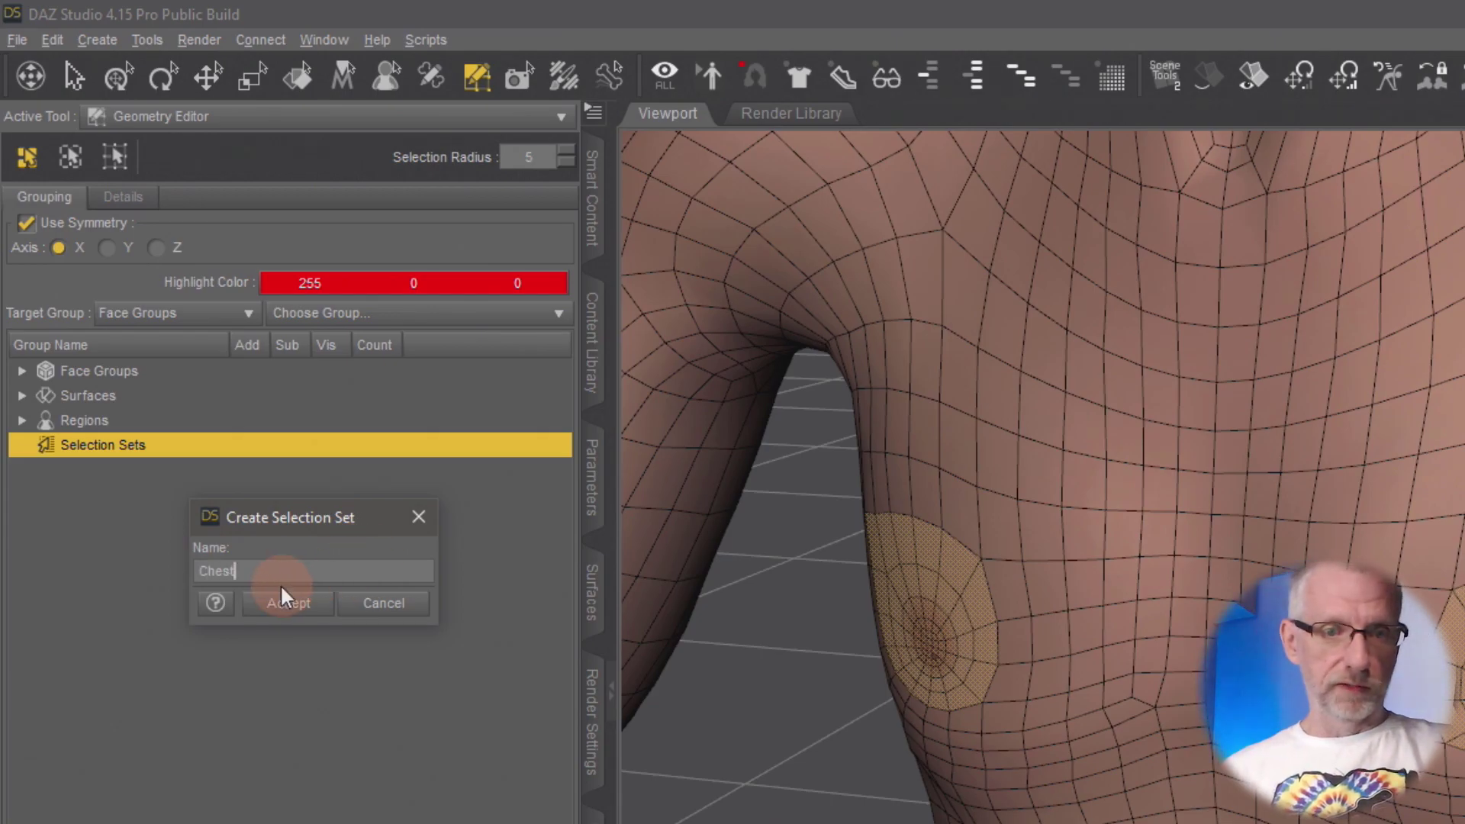
{"action": "left_click", "coordinate": [296, 606]}
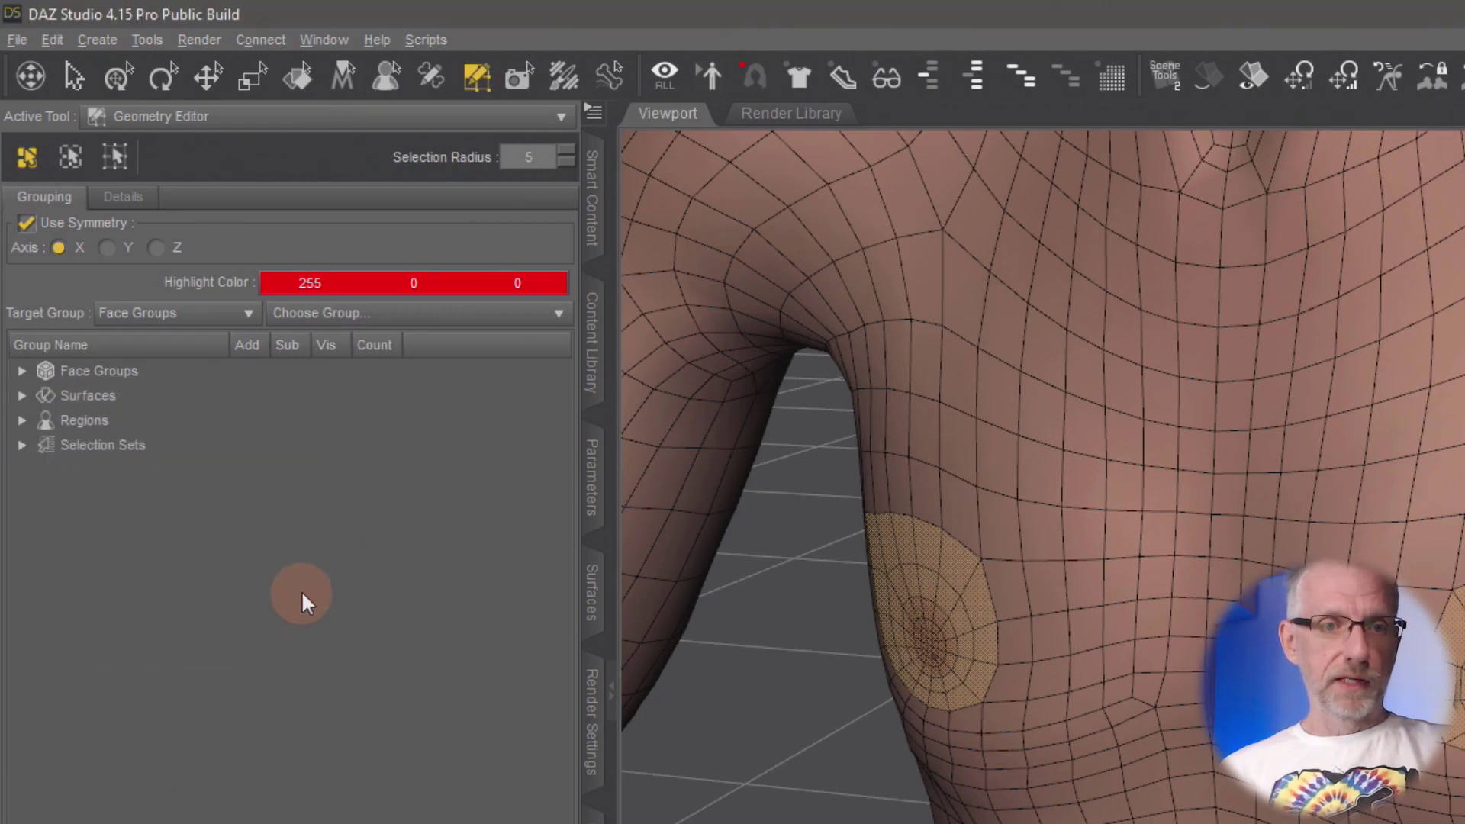
{"action": "left_click", "coordinate": [21, 443]}
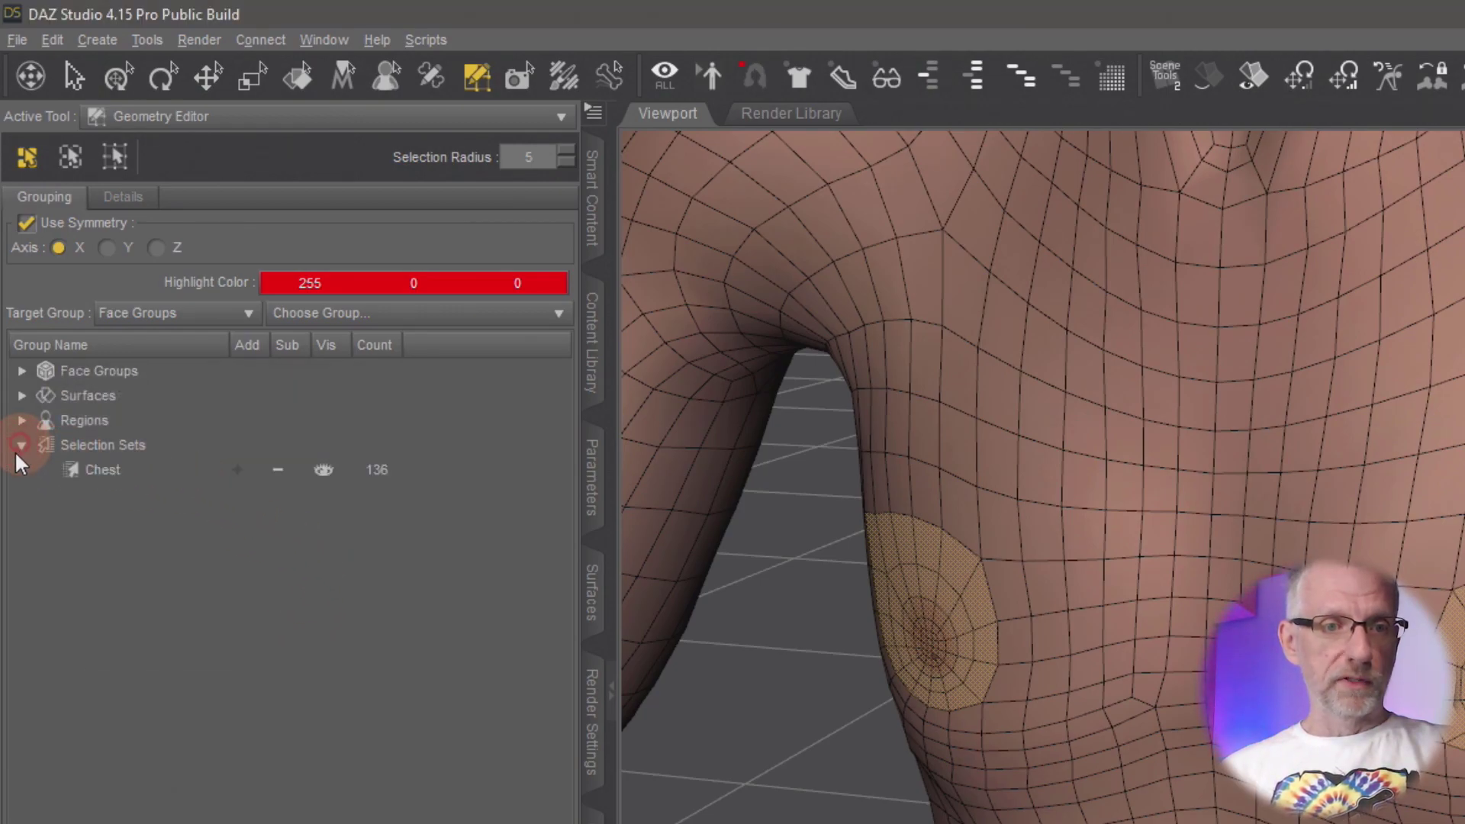
Select the Chest set and toggle its visibility off and back on
{"action": "left_click", "coordinate": [111, 467]}
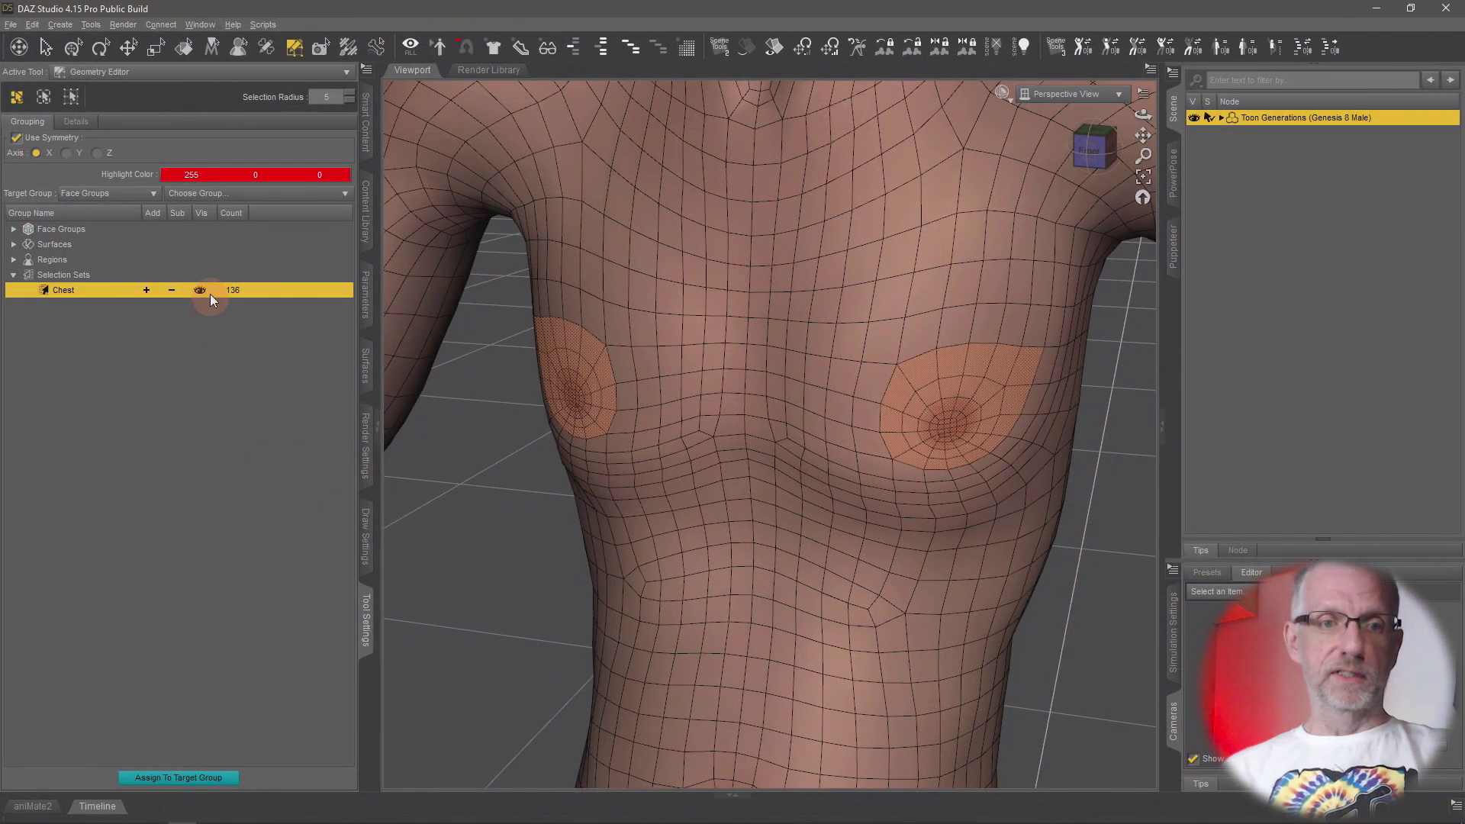
{"action": "left_click", "coordinate": [199, 291]}
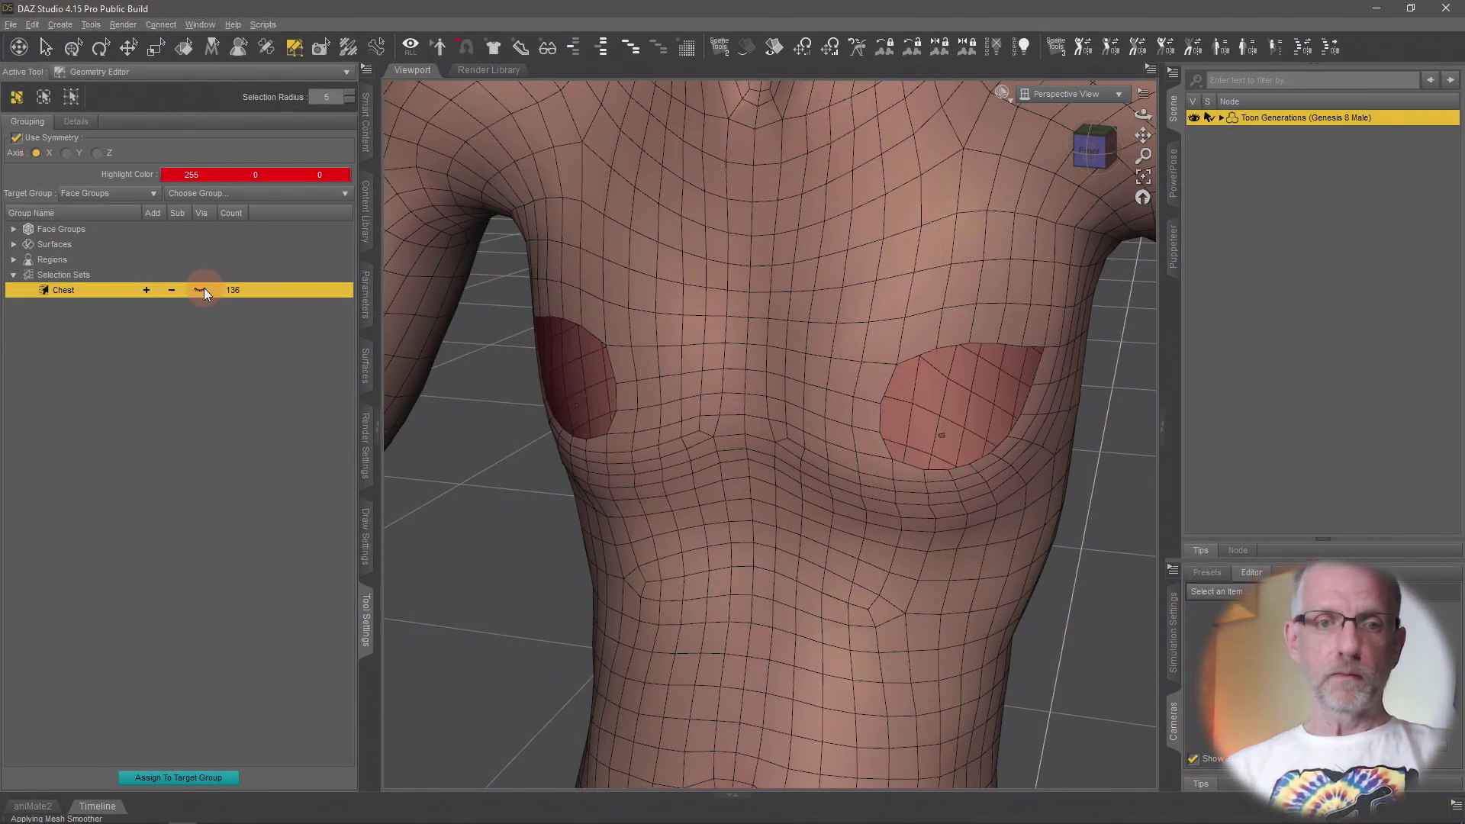
{"action": "left_click", "coordinate": [203, 287]}
{"action": "left_click", "coordinate": [201, 290]}
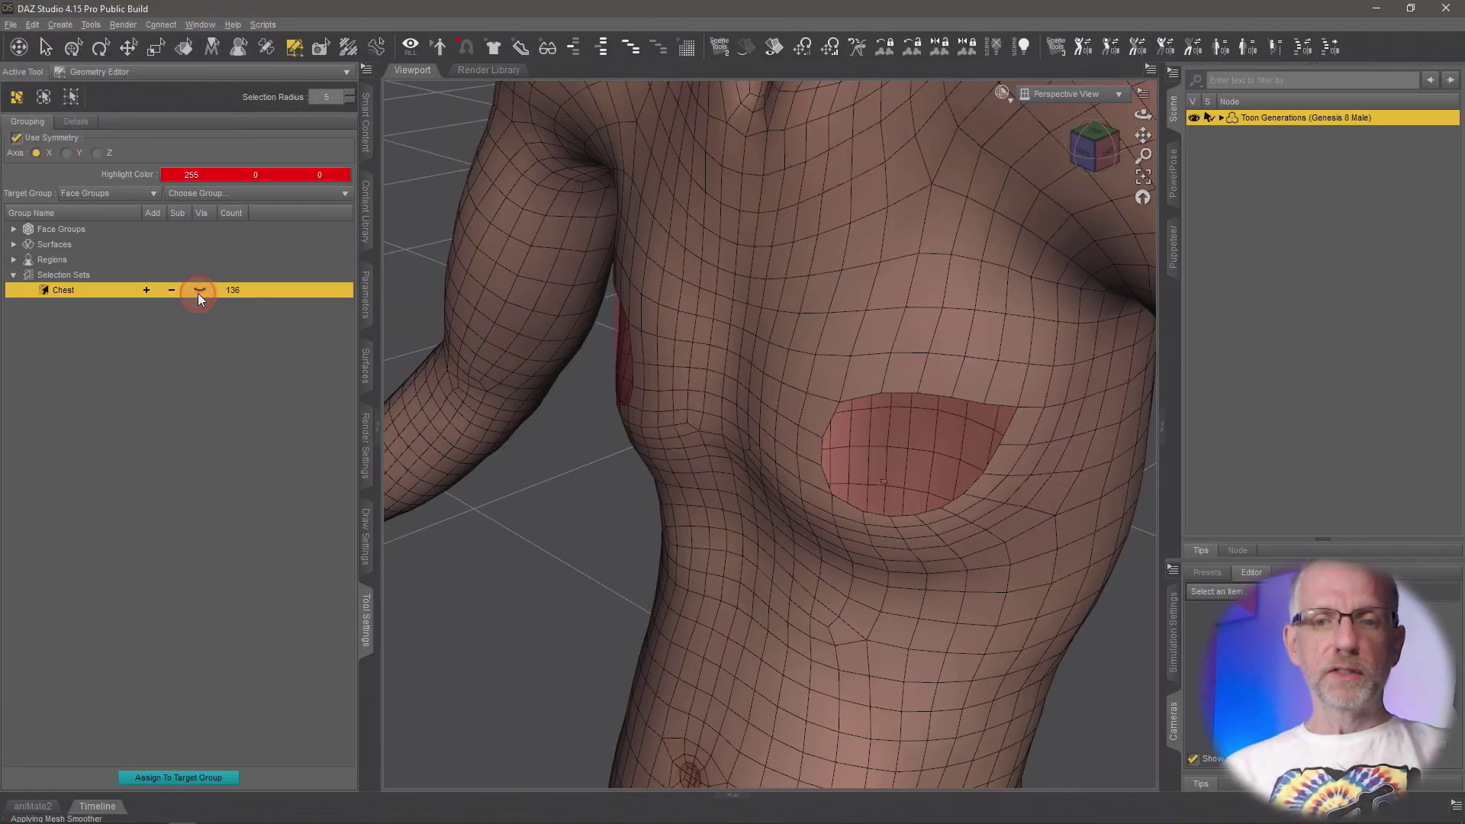
{"action": "left_click", "coordinate": [198, 292]}
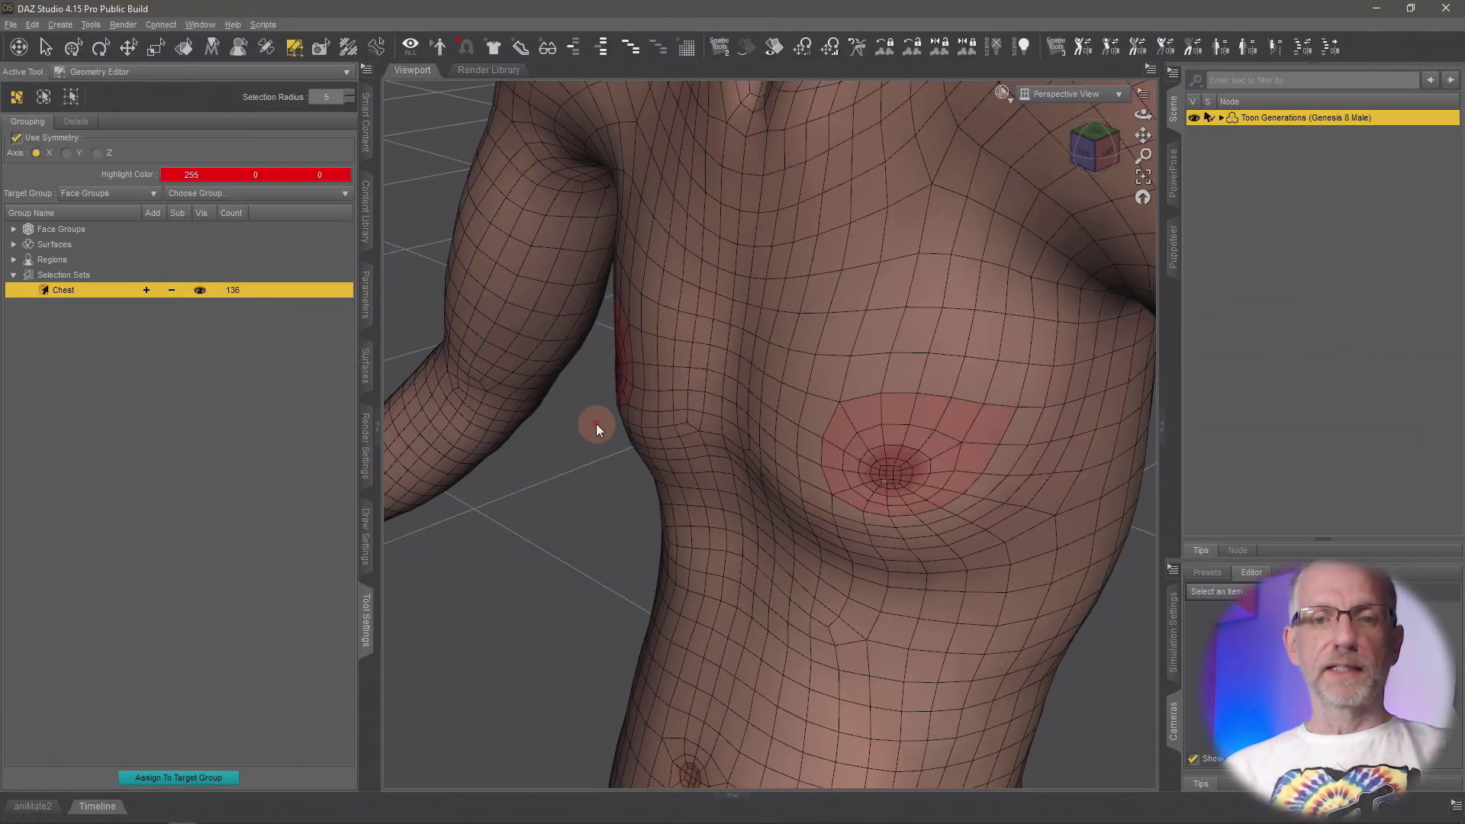
Bring the top of the head into view and mark a small square patch of faces there
{"action": "scroll", "coordinate": [597, 423], "scroll_direction": "down", "scroll_amount": 10}
{"action": "left_click_drag", "start_coordinate": [661, 432], "coordinate": [666, 407], "text": "alt"}
{"action": "scroll", "coordinate": [791, 305], "scroll_direction": "up", "scroll_amount": 5}
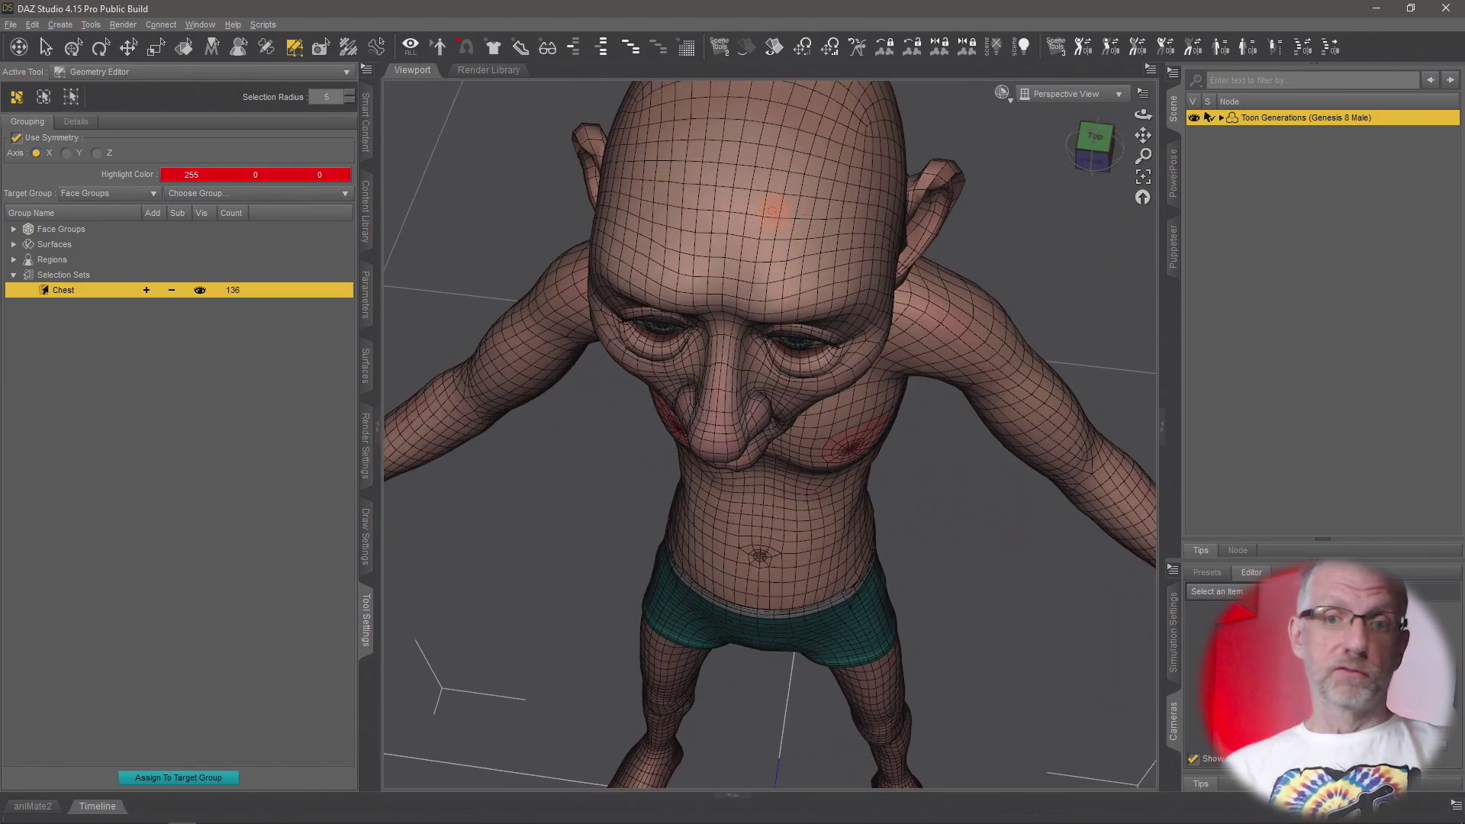
{"action": "left_click_drag", "start_coordinate": [772, 209], "coordinate": [730, 242], "text": "alt"}
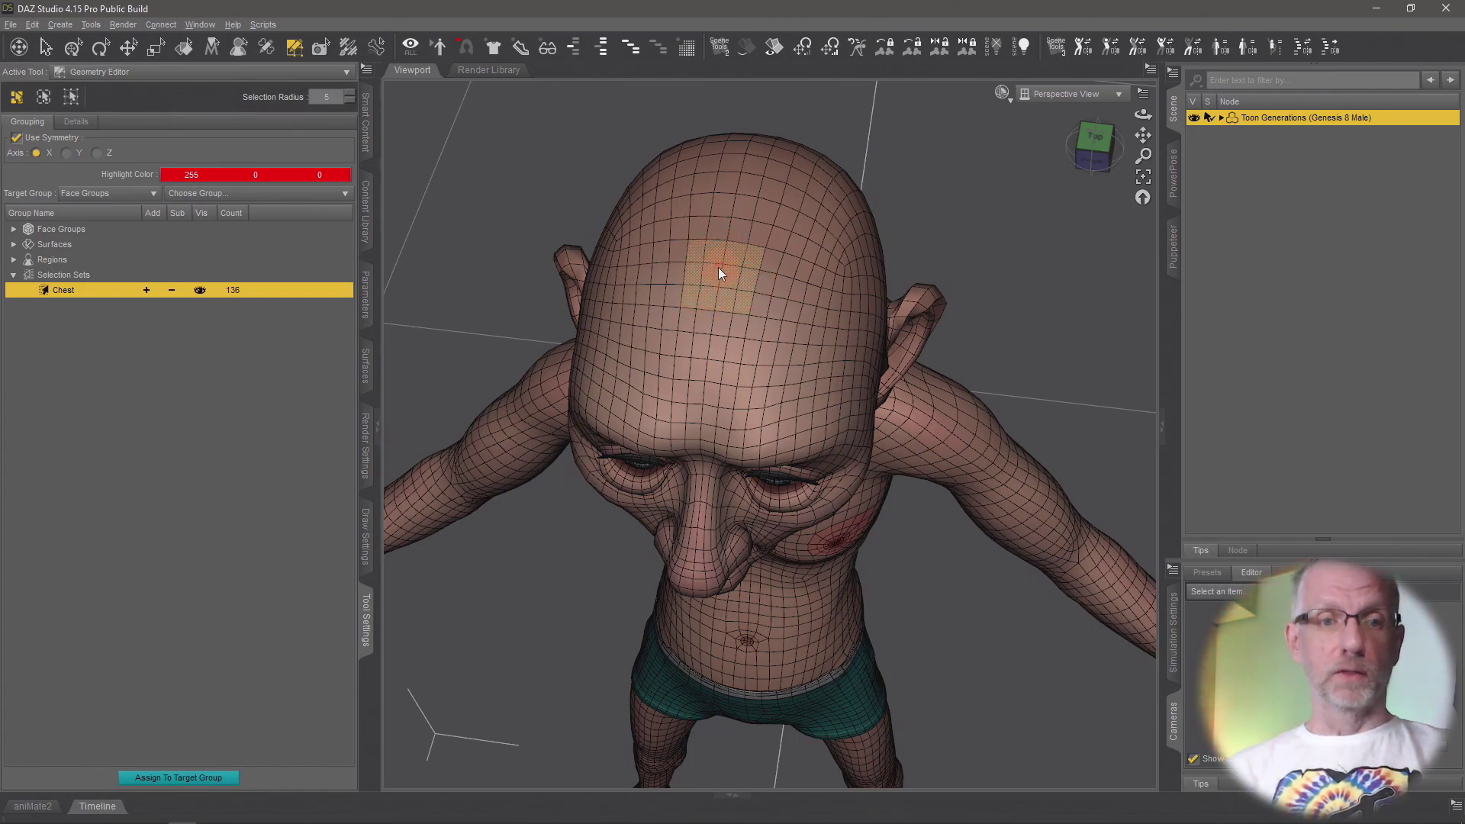
Save the 12 selected head-top faces as a new selection set named 'Head Hole'
{"action": "left_click", "coordinate": [84, 273]}
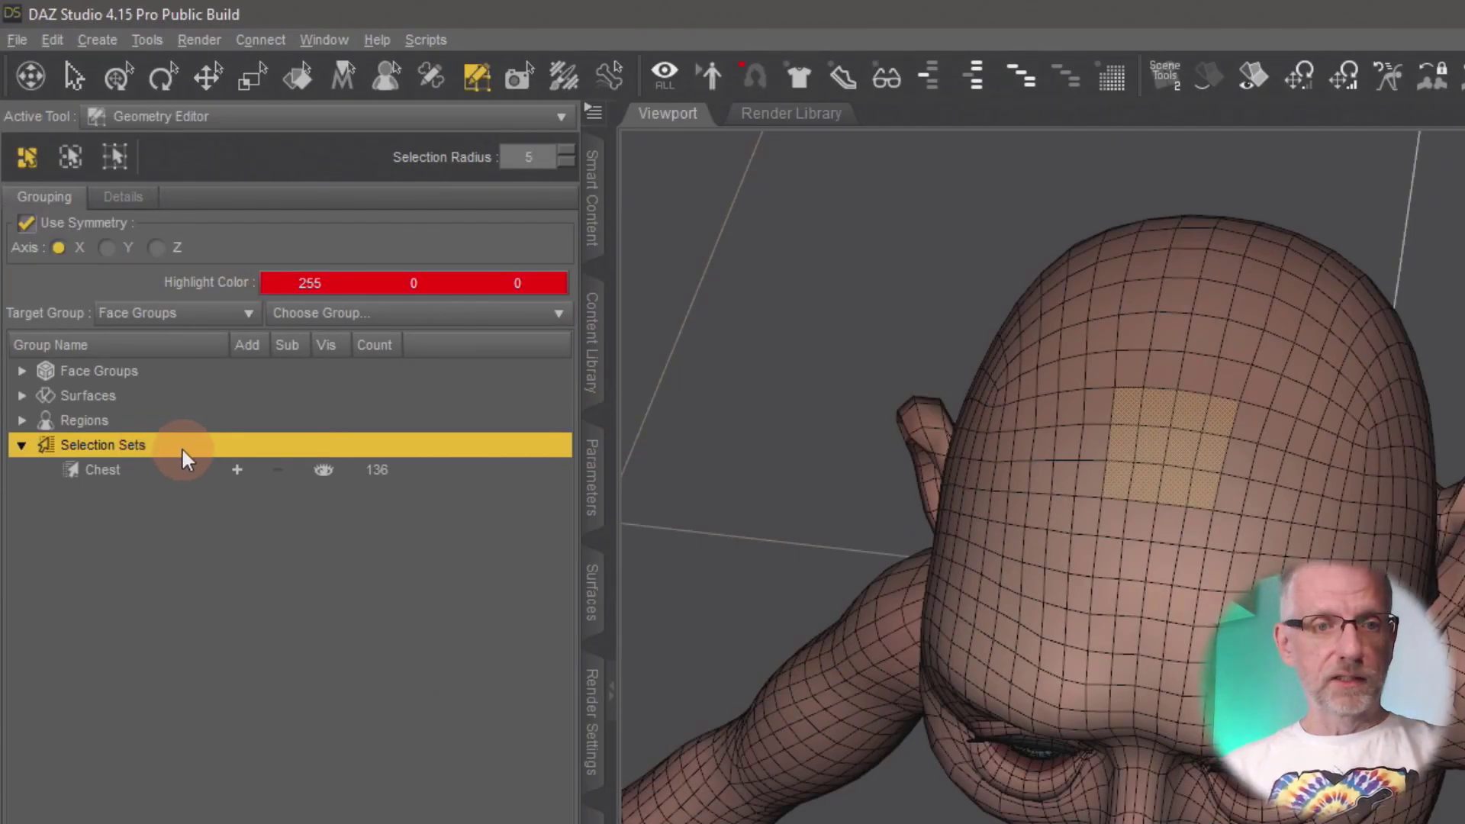
{"action": "right_click", "coordinate": [112, 276]}
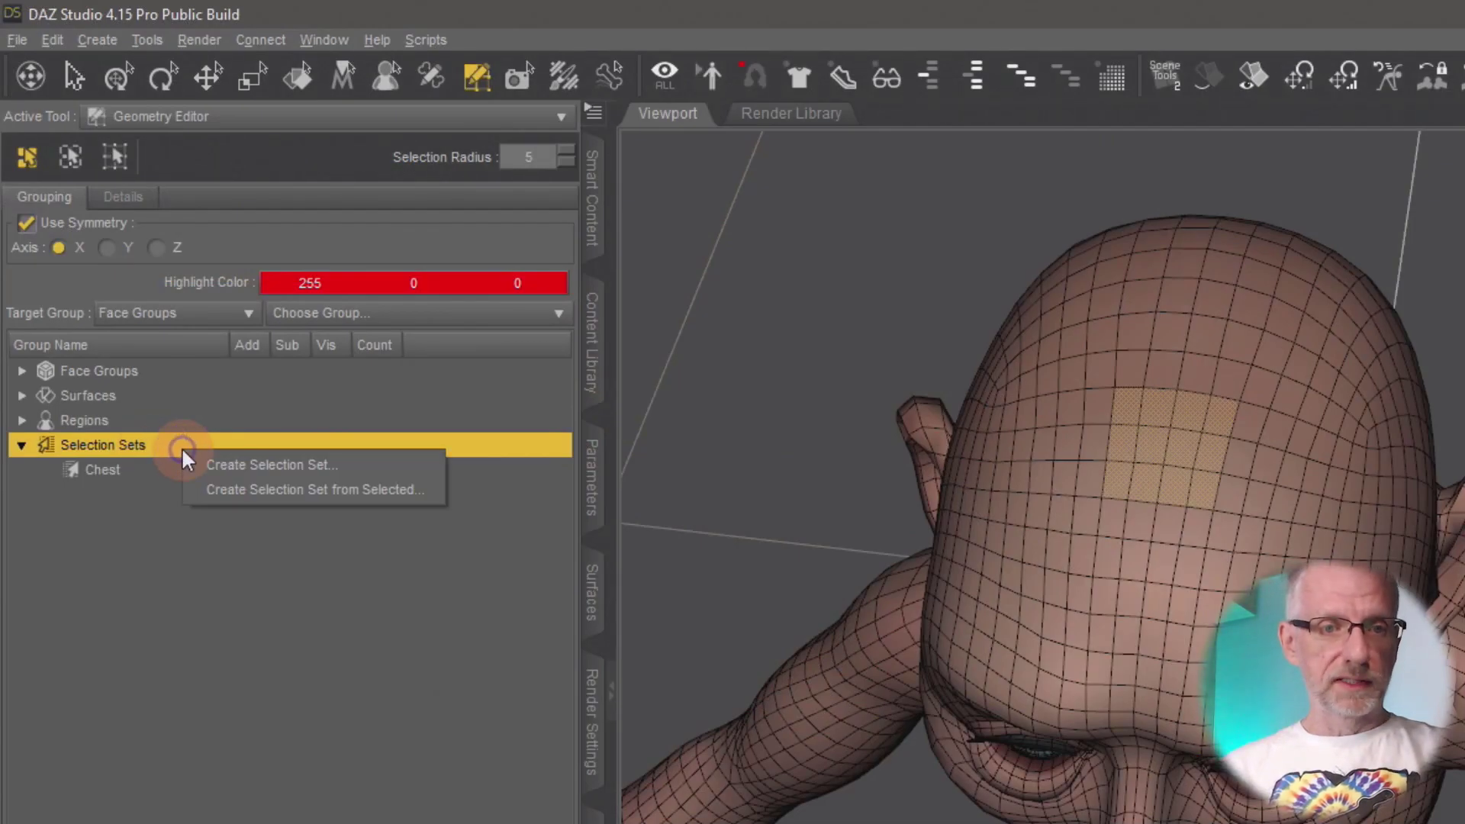
{"action": "left_click", "coordinate": [290, 490]}
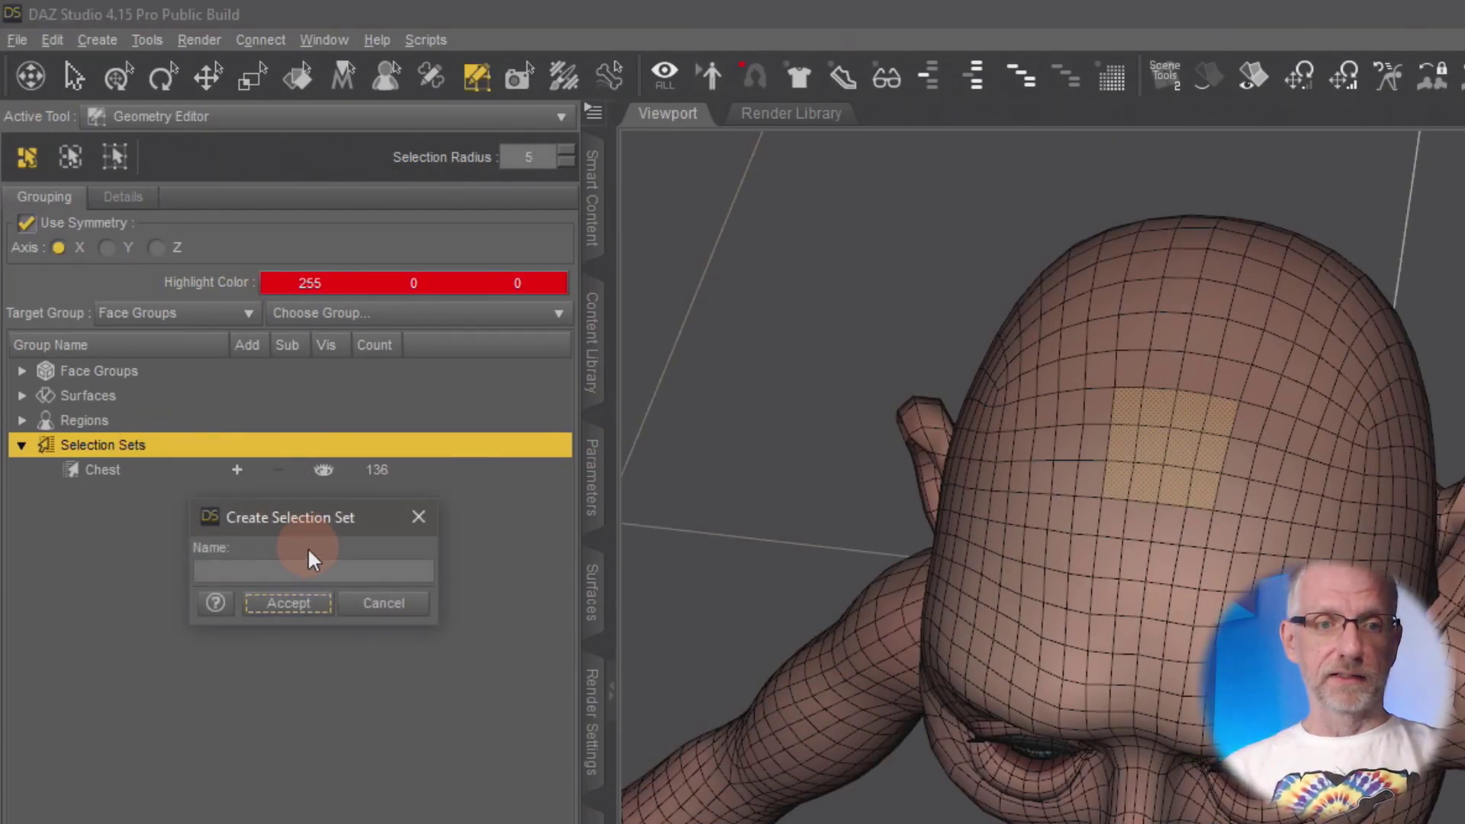
{"action": "left_click", "coordinate": [298, 571]}
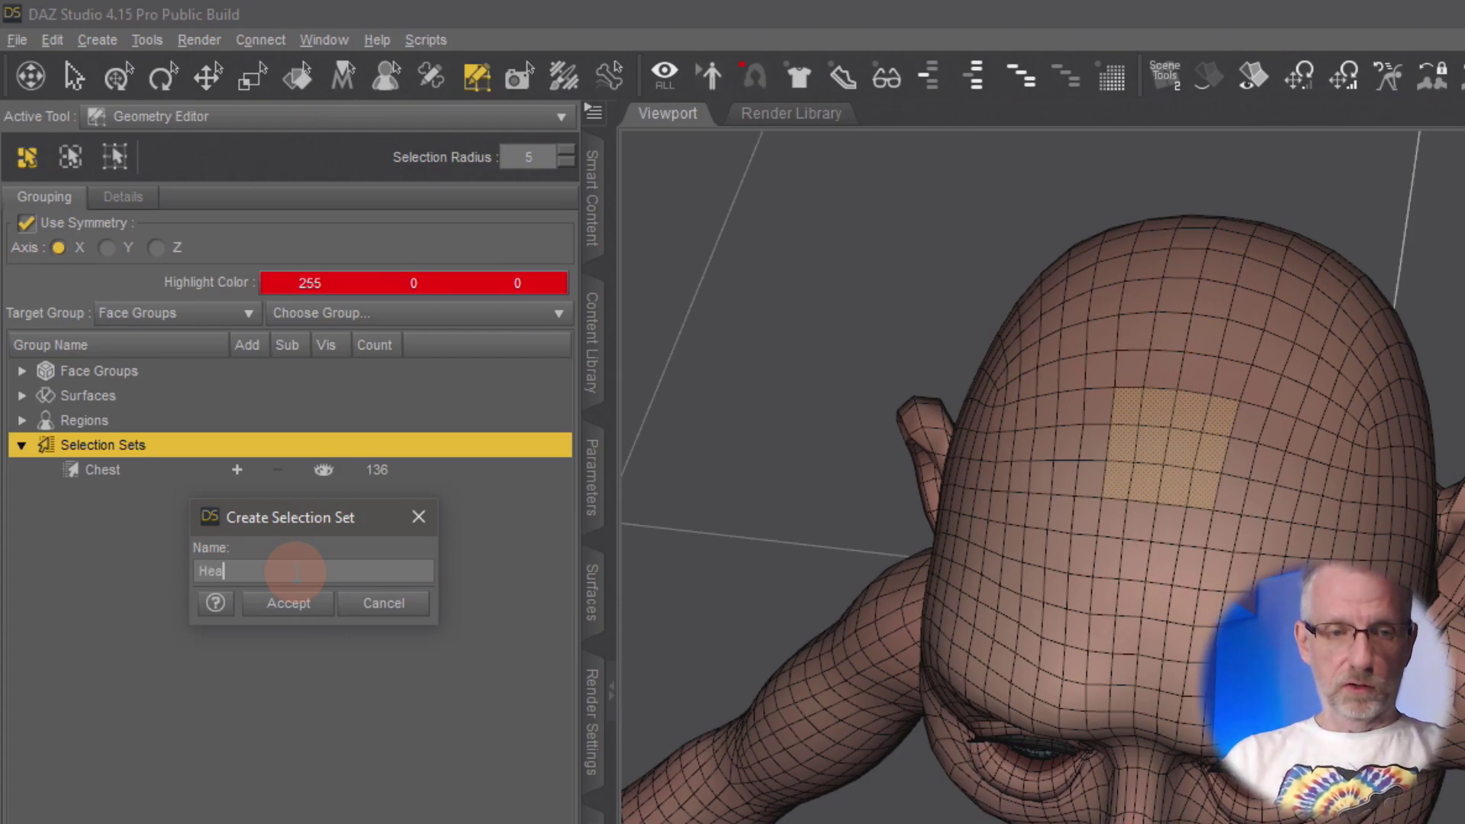
{"action": "type", "text": "Head Hole"}
{"action": "key", "text": "Return"}
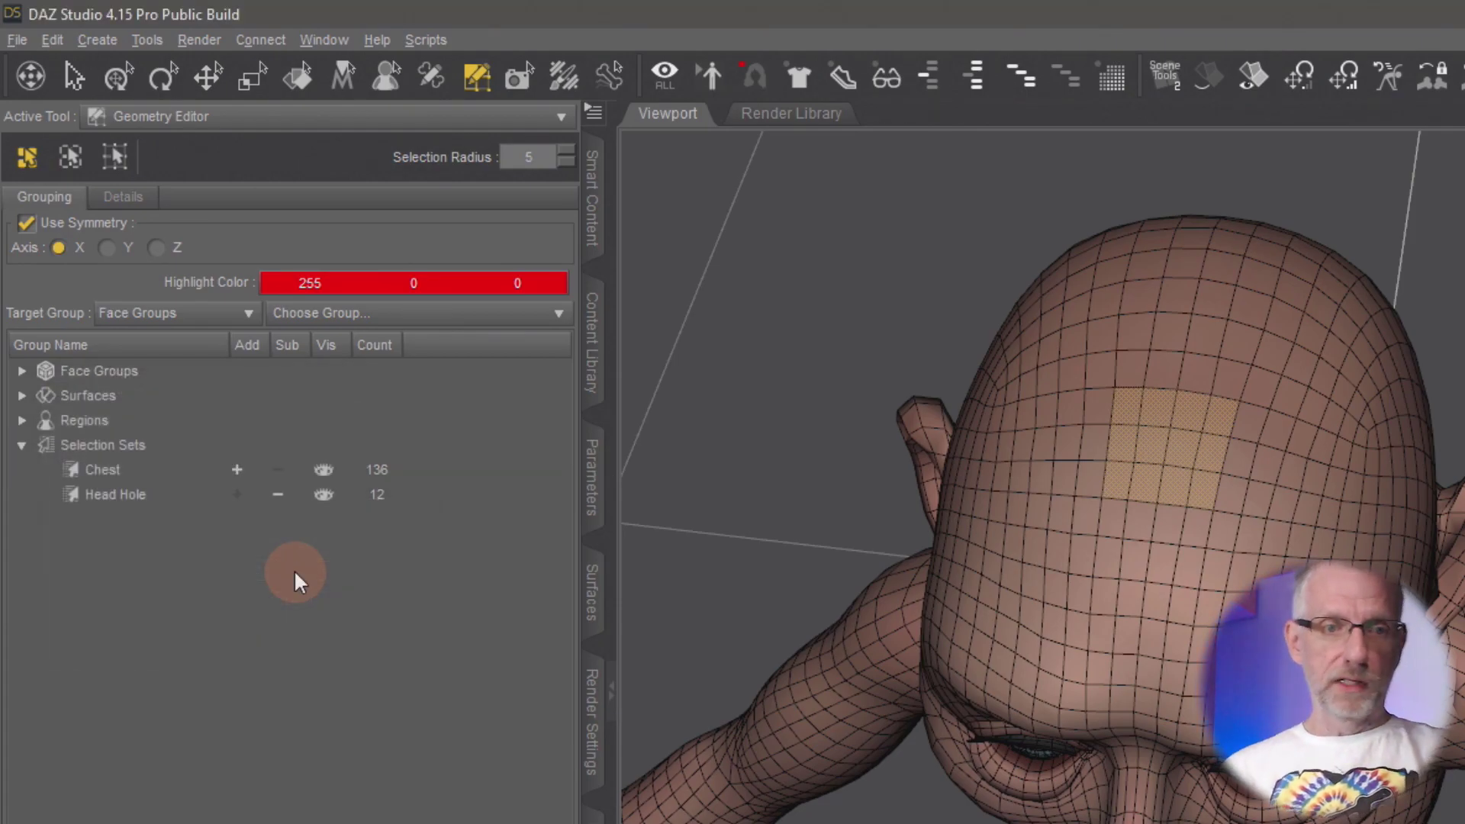
Hide and reshow the Head Hole and Chest faces, checking the results from several angles
{"action": "left_click", "coordinate": [324, 495]}
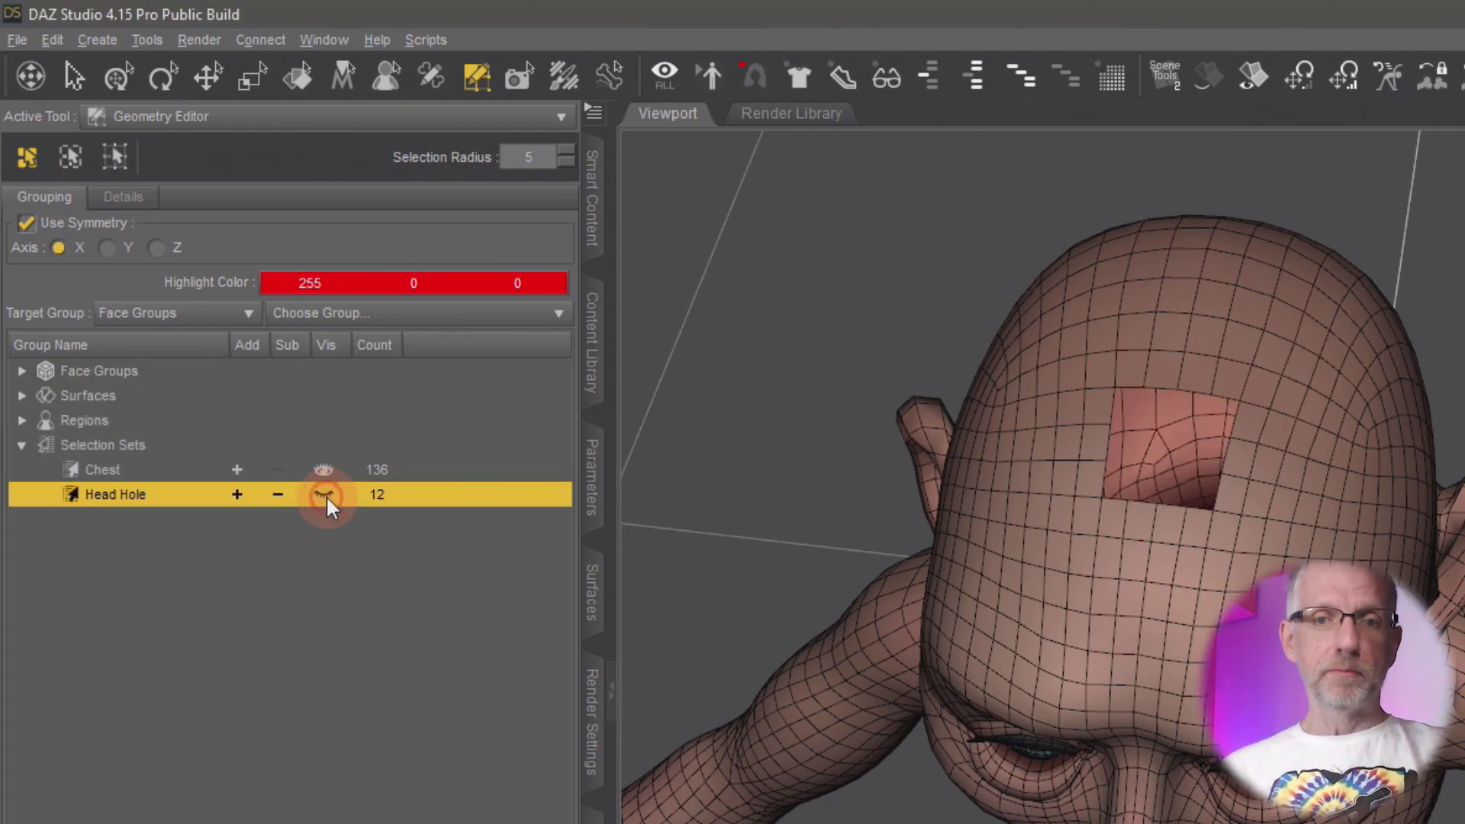
{"action": "mouse_move", "coordinate": [1078, 751]}
{"action": "left_mouse_down", "text": "alt"}
{"action": "mouse_move", "coordinate": [1063, 735]}
{"action": "mouse_move", "coordinate": [1078, 751]}
{"action": "left_mouse_up", "text": "alt"}
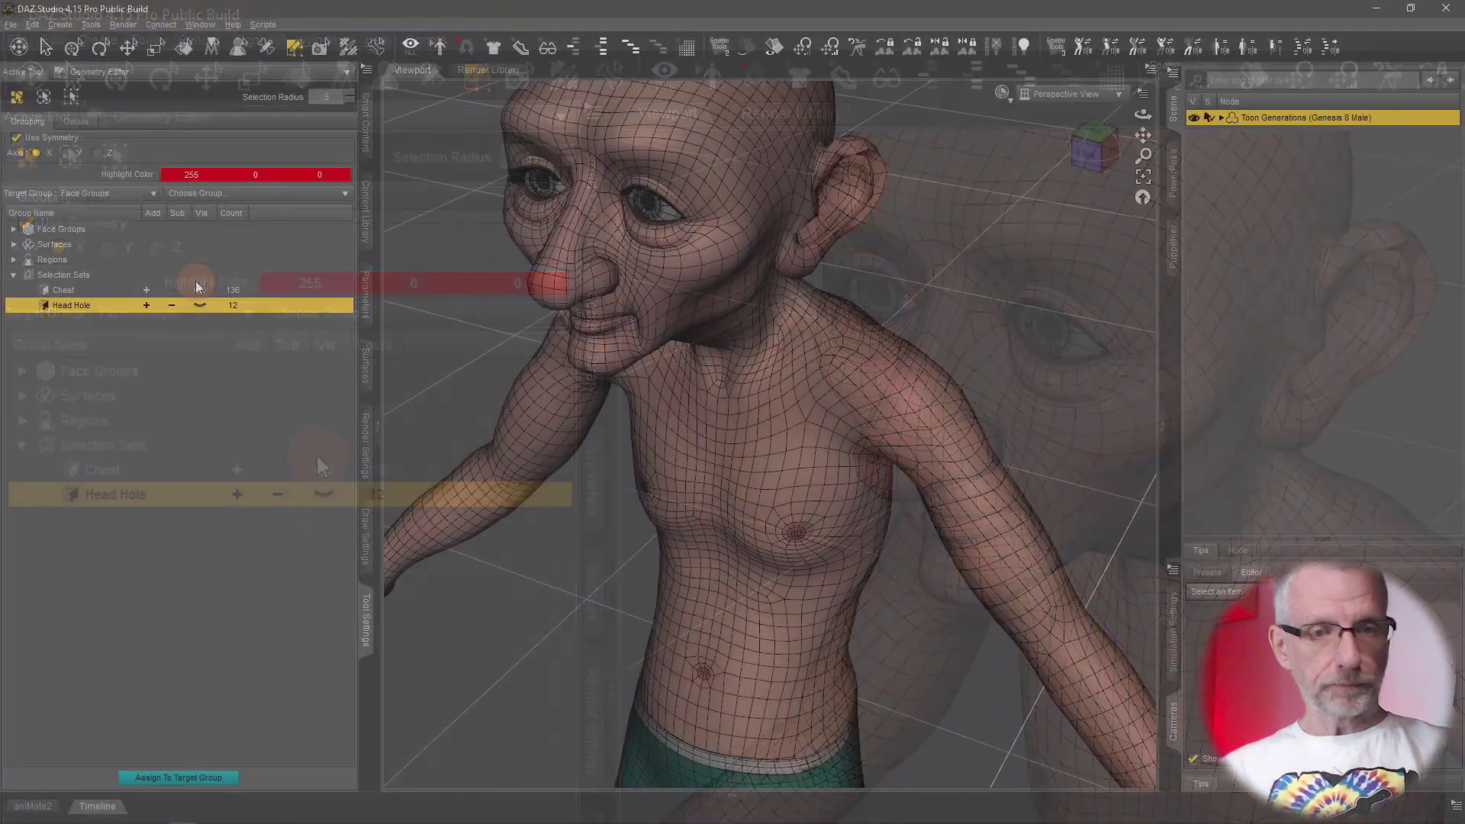
{"action": "left_click", "coordinate": [324, 469]}
{"action": "left_click", "coordinate": [199, 305]}
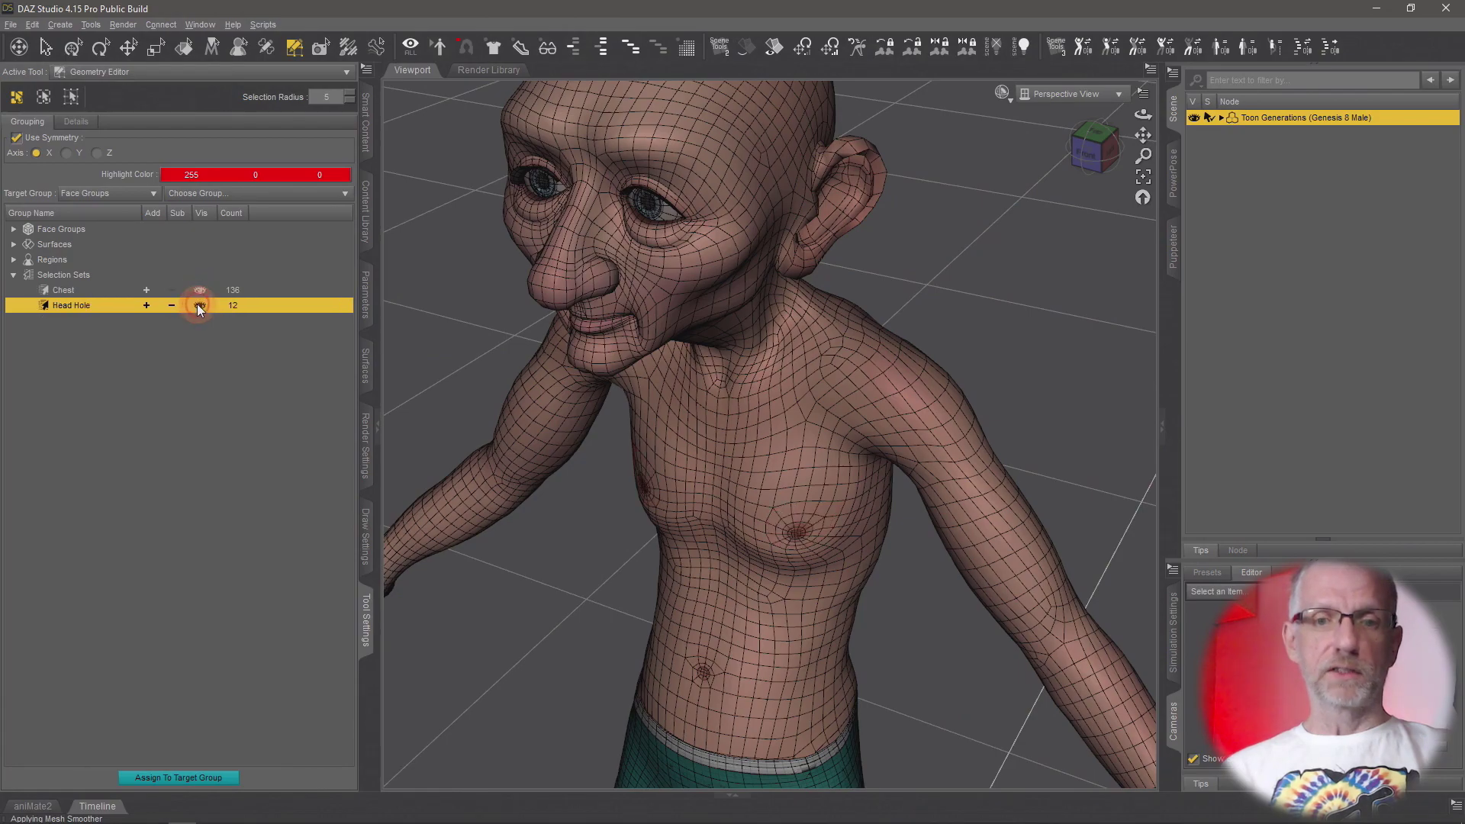
{"action": "left_click_drag", "start_coordinate": [619, 395], "coordinate": [619, 399], "text": "alt"}
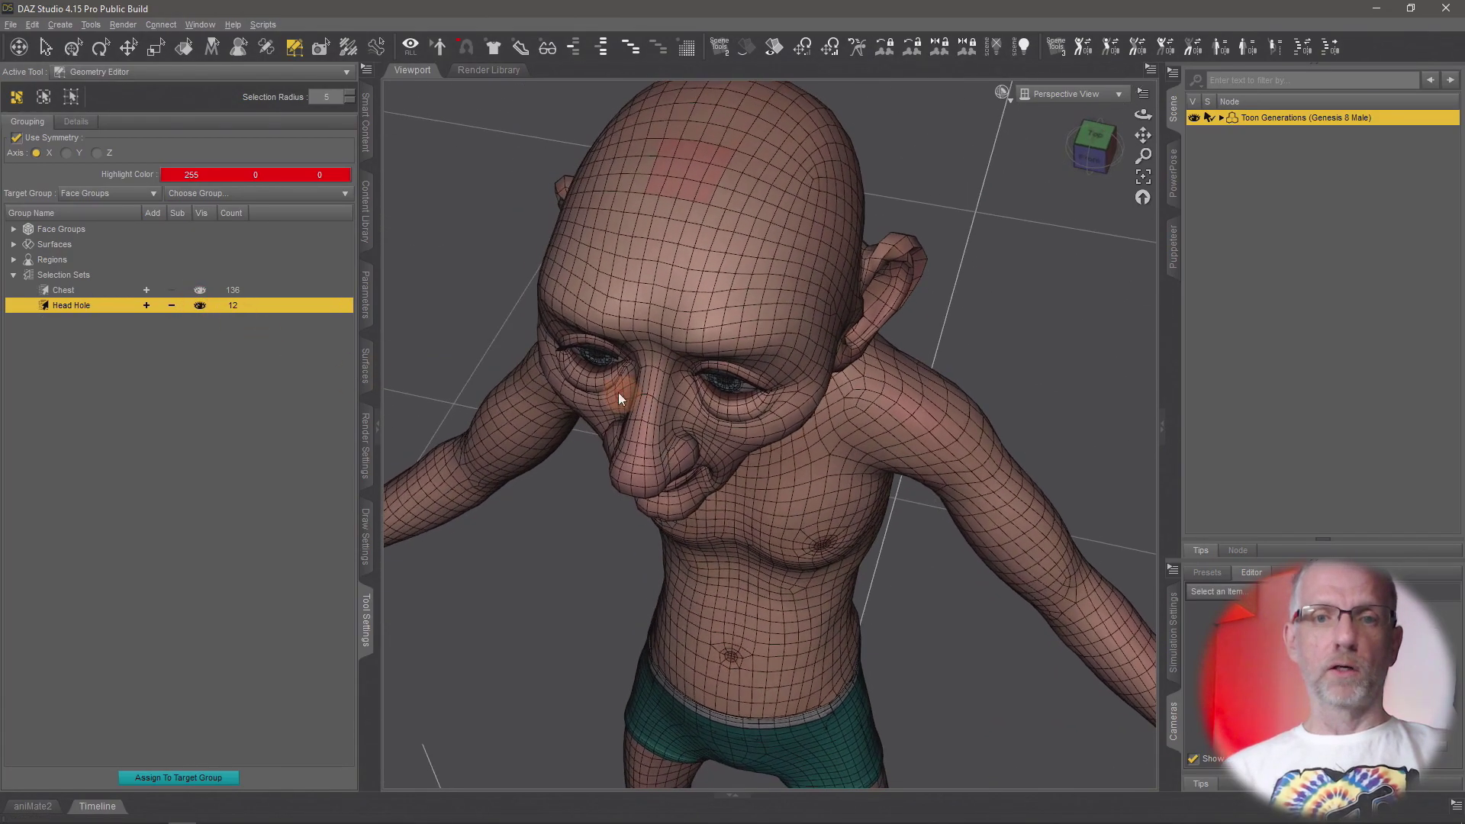
{"action": "left_click", "coordinate": [200, 290]}
{"action": "left_click", "coordinate": [199, 305]}
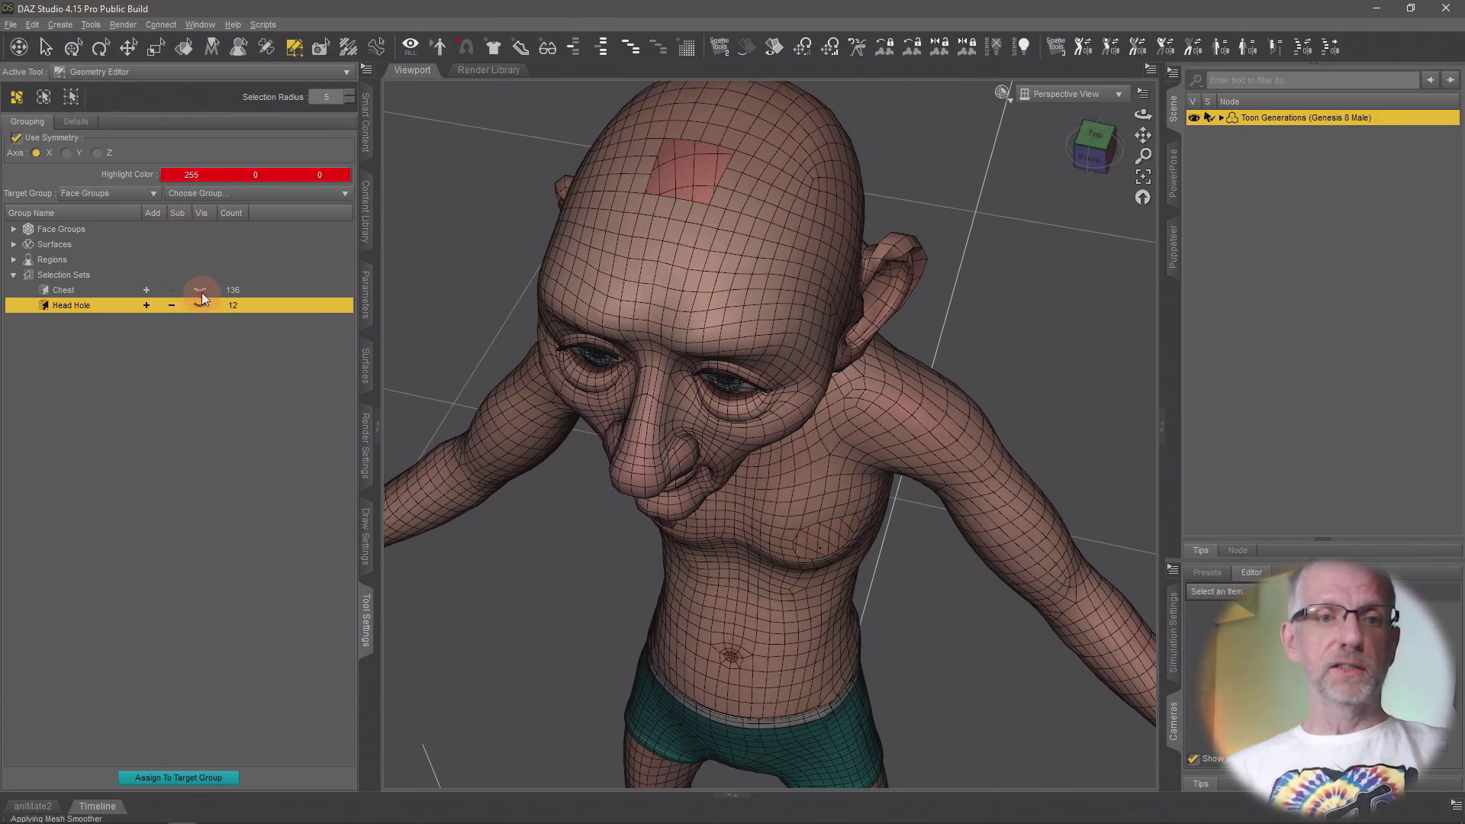
{"action": "left_click", "coordinate": [202, 289]}
{"action": "left_click", "coordinate": [197, 305]}
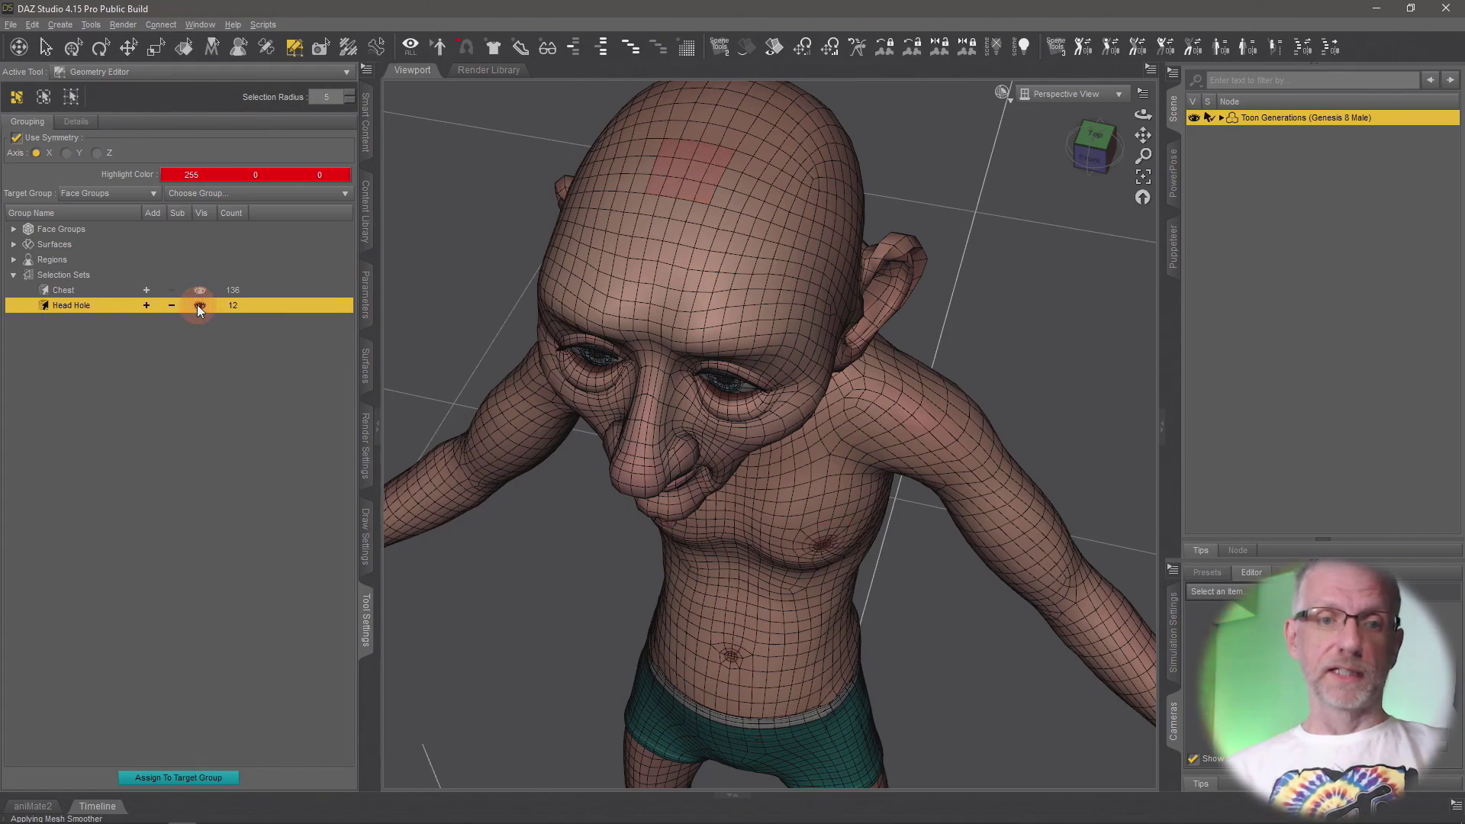
{"action": "mouse_move", "coordinate": [648, 431]}
{"action": "left_mouse_down", "text": "alt"}
{"action": "mouse_move", "coordinate": [621, 425]}
{"action": "mouse_move", "coordinate": [643, 438]}
{"action": "left_mouse_up", "text": "alt"}
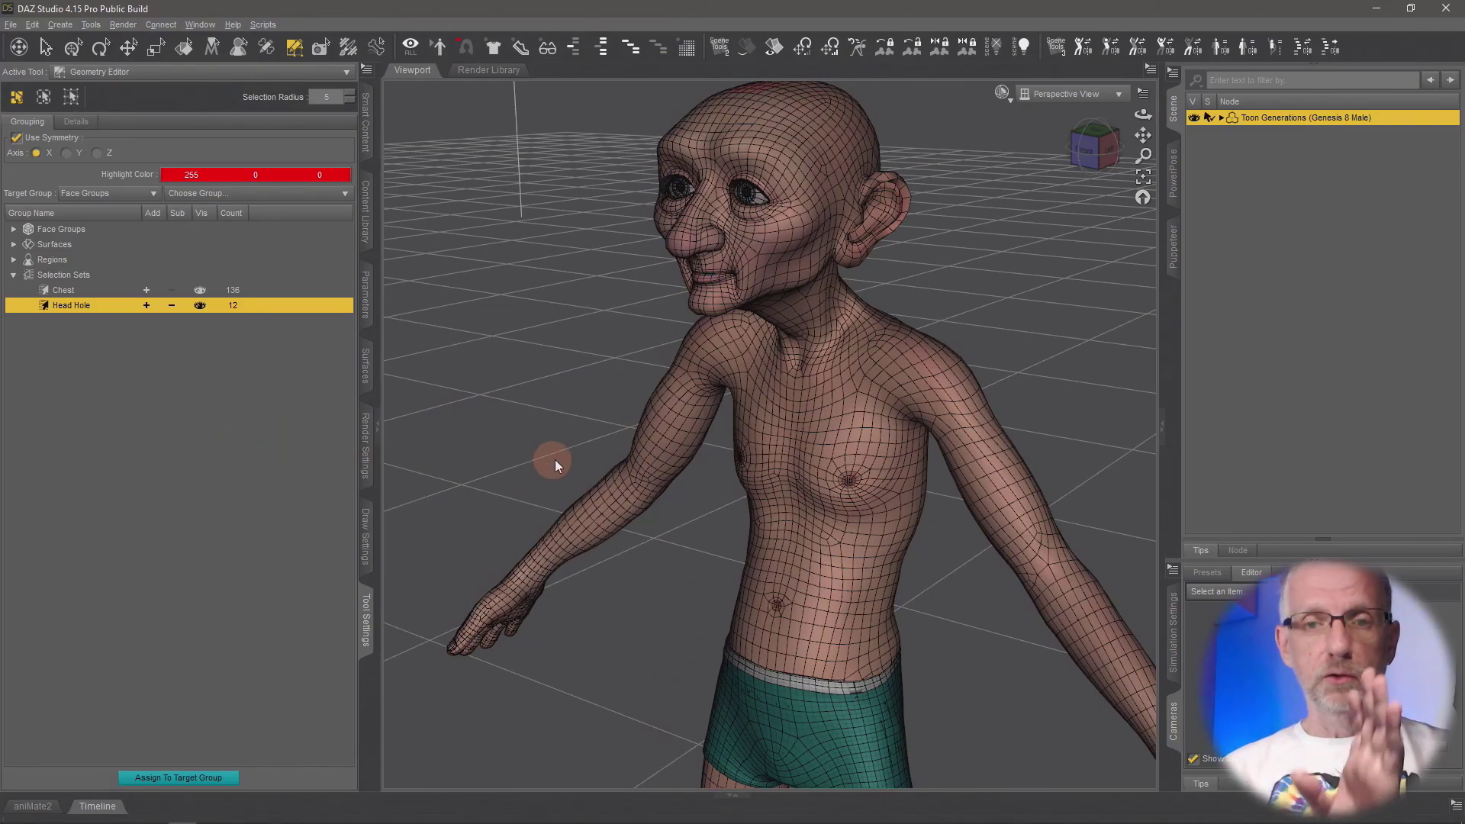
Change the figure's Mesh Resolution level from Base to High Resolution
{"action": "left_click", "coordinate": [369, 303]}
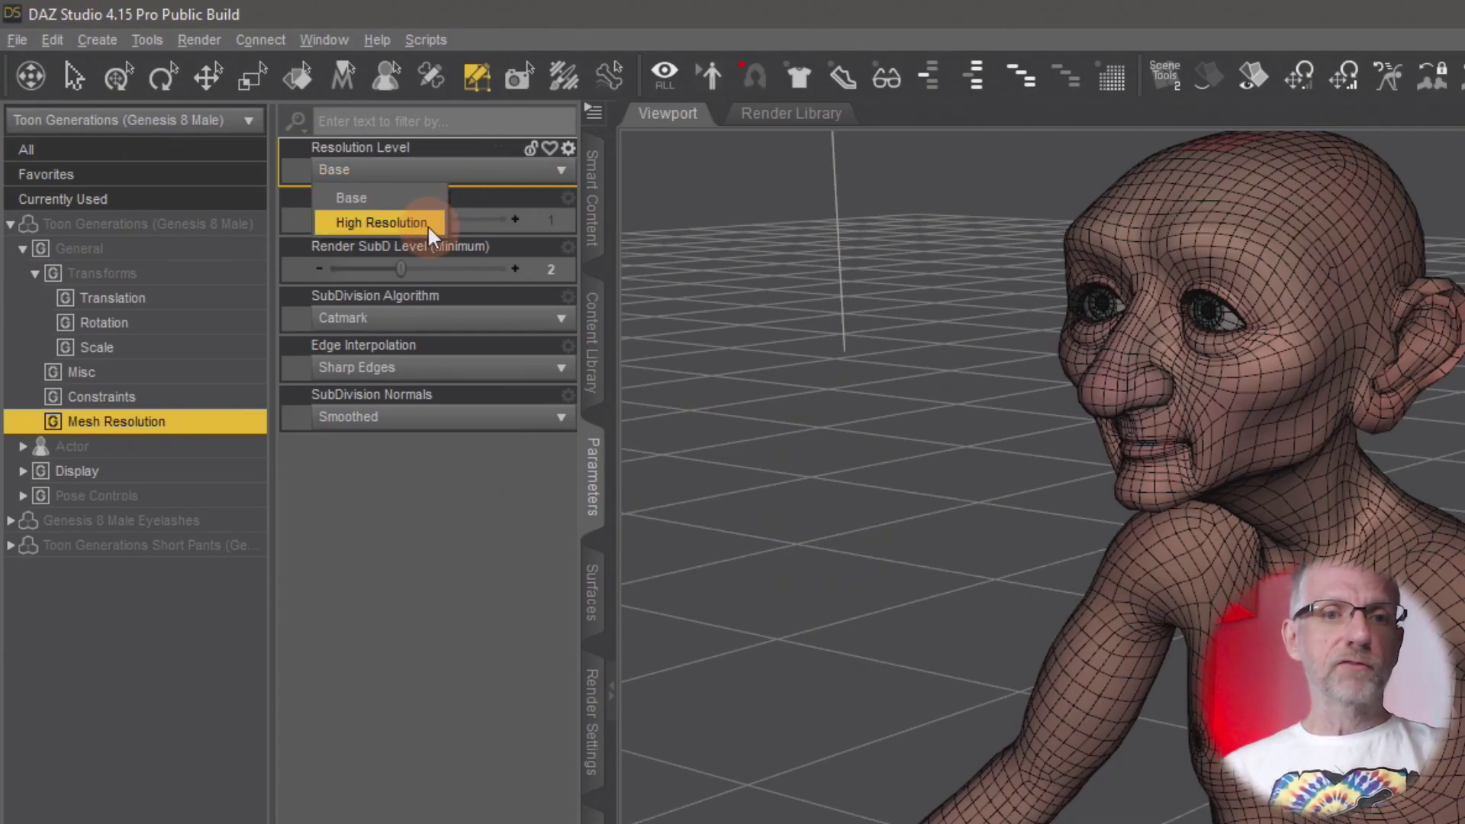
{"action": "left_click", "coordinate": [427, 223]}
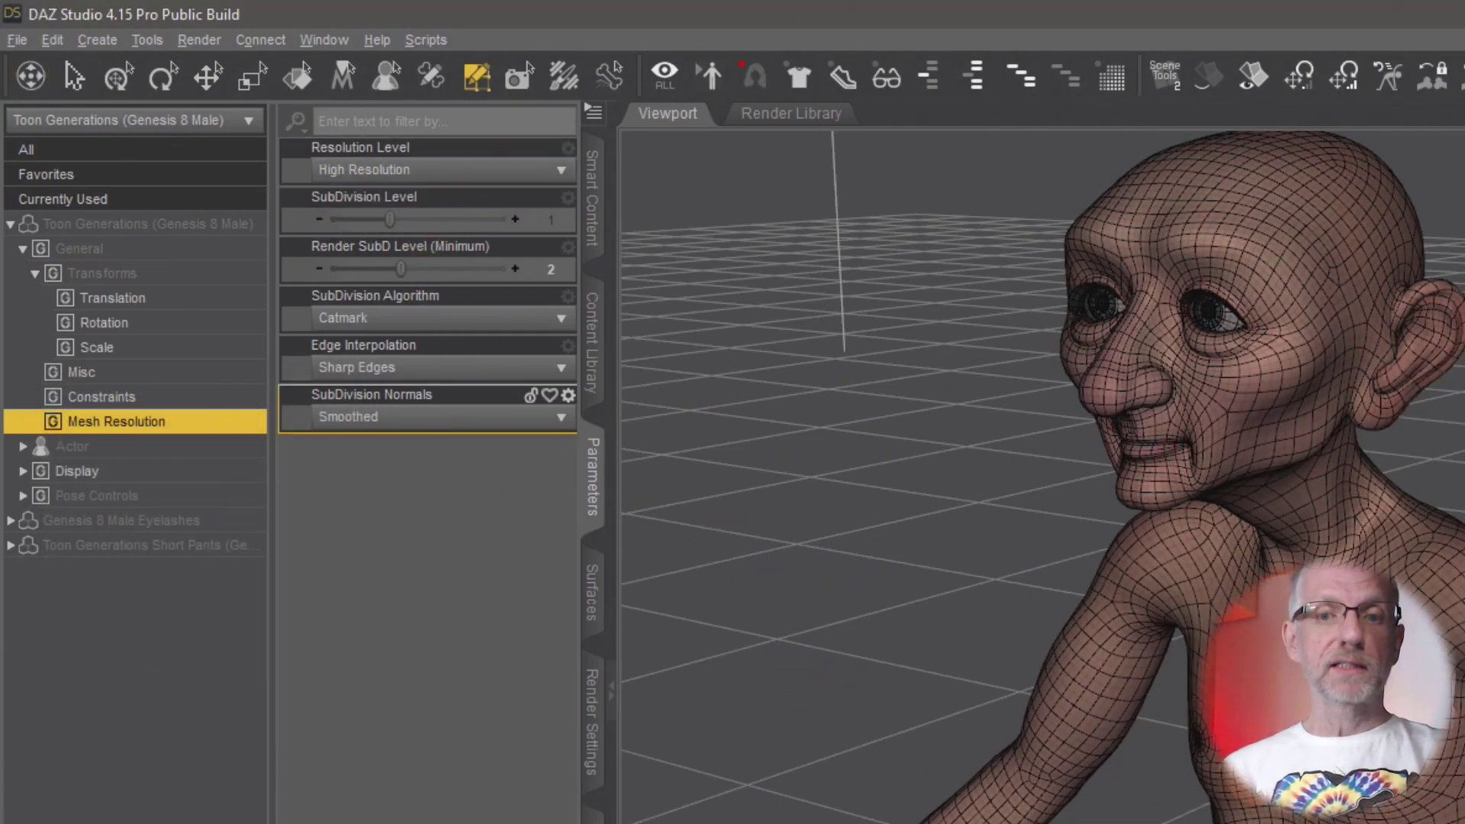